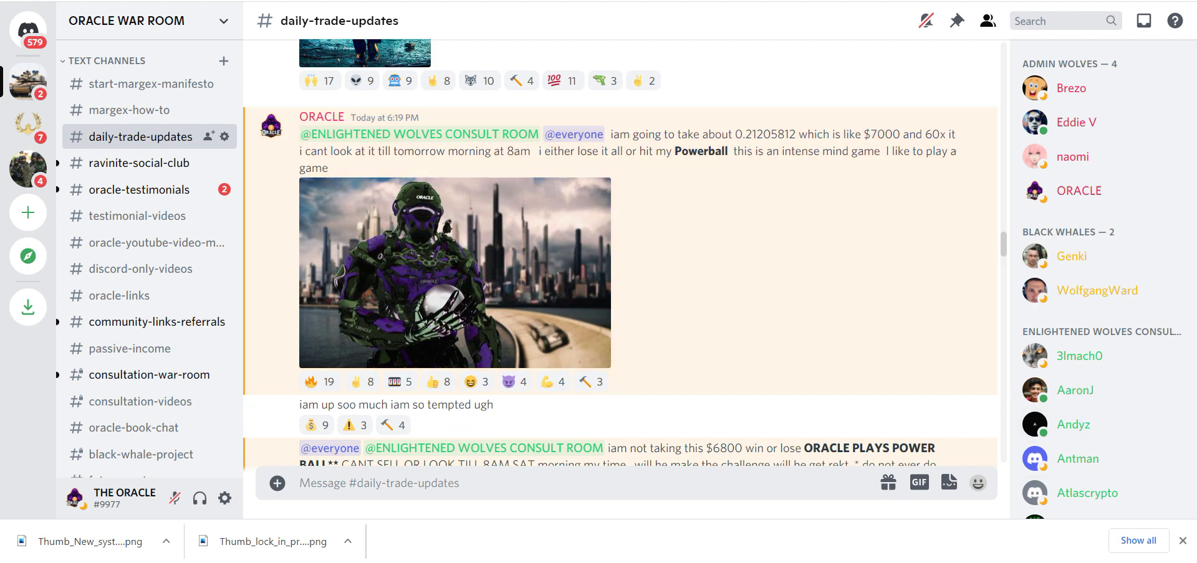
Step: Read the daily-trade-updates posts from the Powerball announcement through the $1500 profit post, and view the latter's screenshot enlarged
{"action": "left_click", "coordinate": [836, 260]}
{"action": "scroll", "coordinate": [855, 258], "scroll_direction": "down", "scroll_amount": 2}
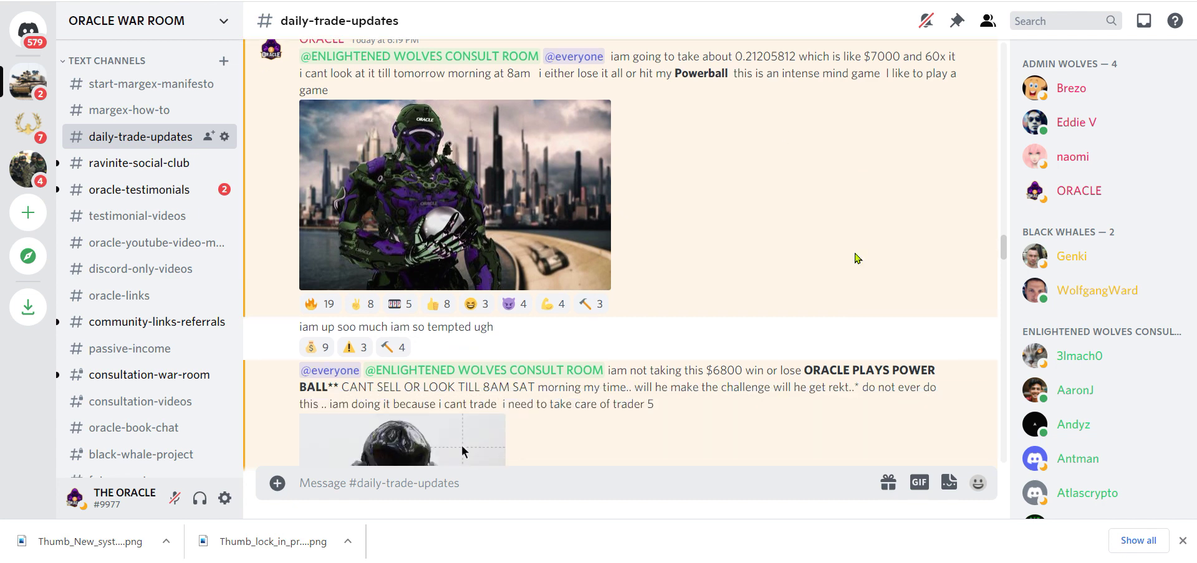
{"action": "scroll", "coordinate": [855, 258], "scroll_direction": "down", "scroll_amount": 2}
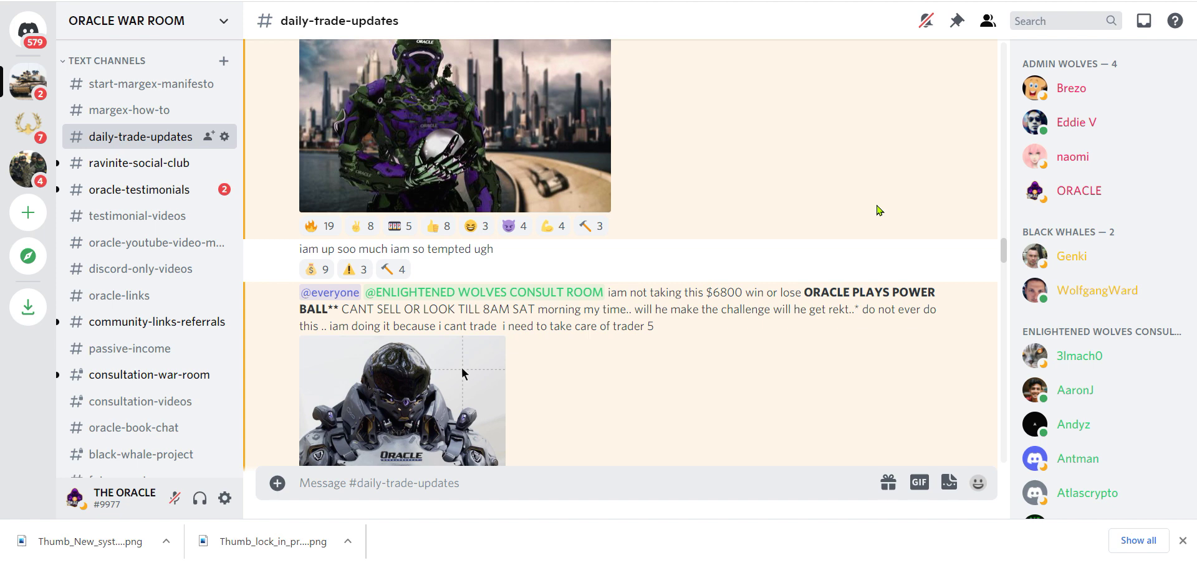
{"action": "scroll", "coordinate": [867, 219], "scroll_direction": "down", "scroll_amount": 2}
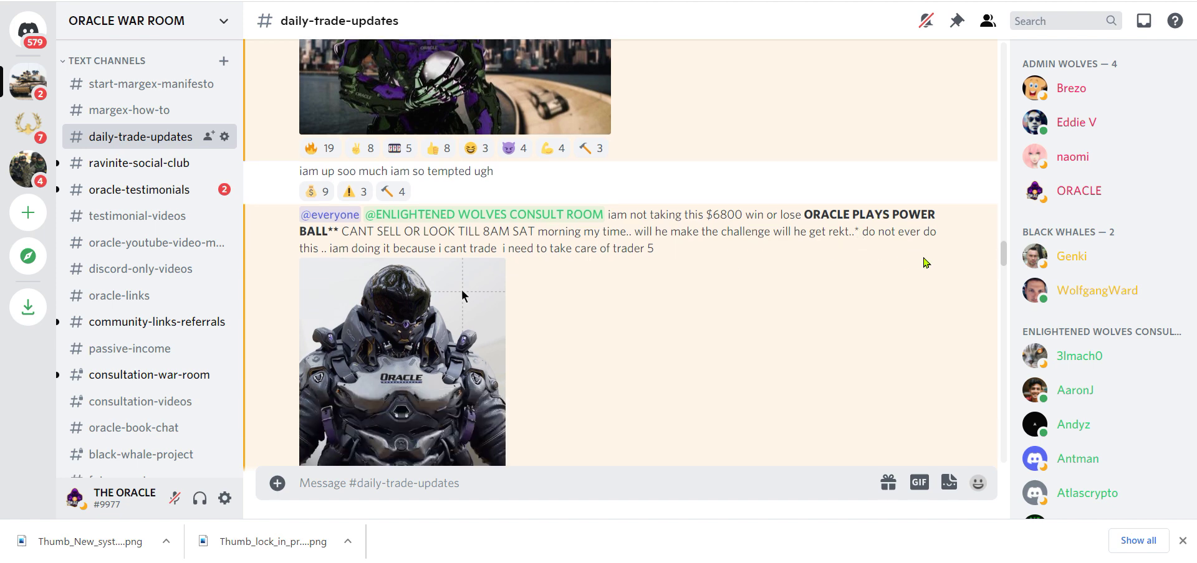
{"action": "scroll", "coordinate": [762, 273], "scroll_direction": "down", "scroll_amount": 8}
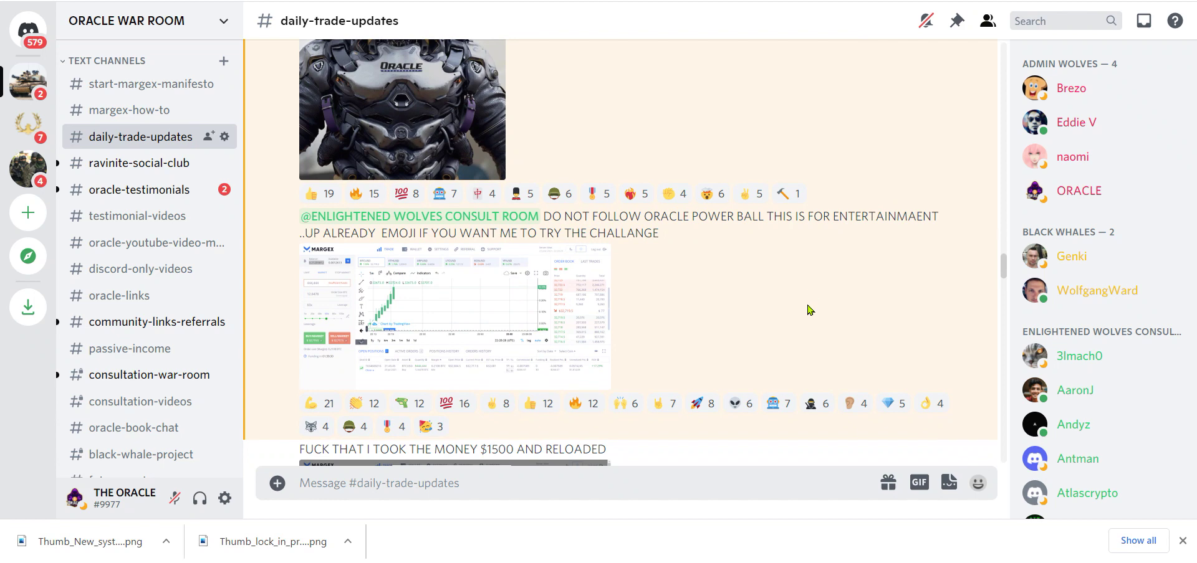
{"action": "scroll", "coordinate": [808, 309], "scroll_direction": "down", "scroll_amount": 4}
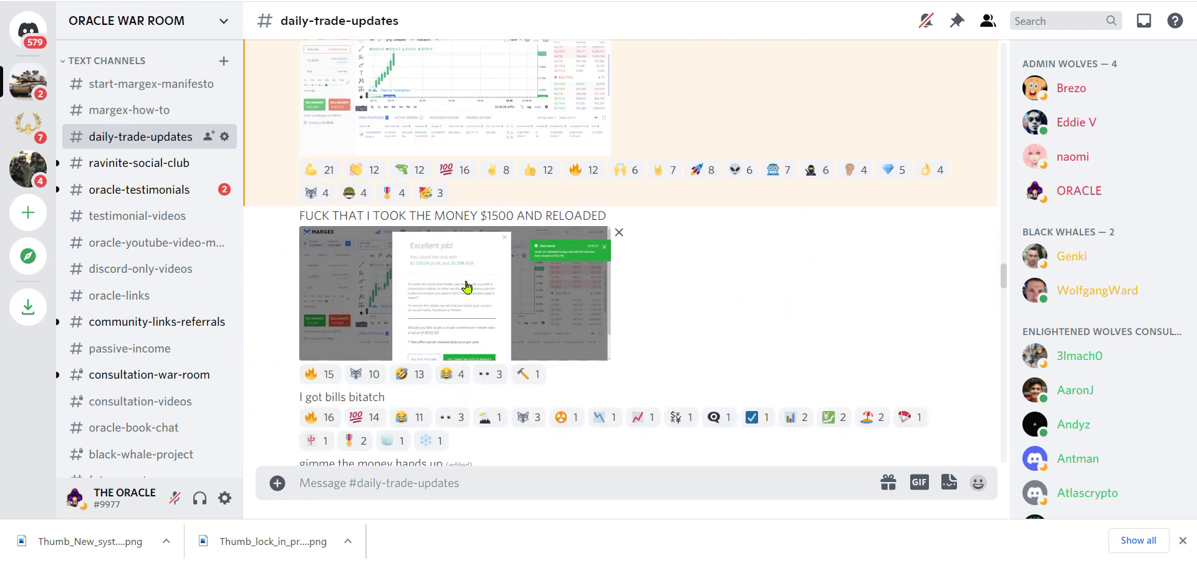
{"action": "left_click", "coordinate": [466, 288]}
{"action": "key", "text": "Escape"}
Step: Have the "ORACLE POWER BALL AGAIN" message about taking the money after 5 minutes read aloud
{"action": "scroll", "coordinate": [766, 154], "scroll_direction": "down", "scroll_amount": 6}
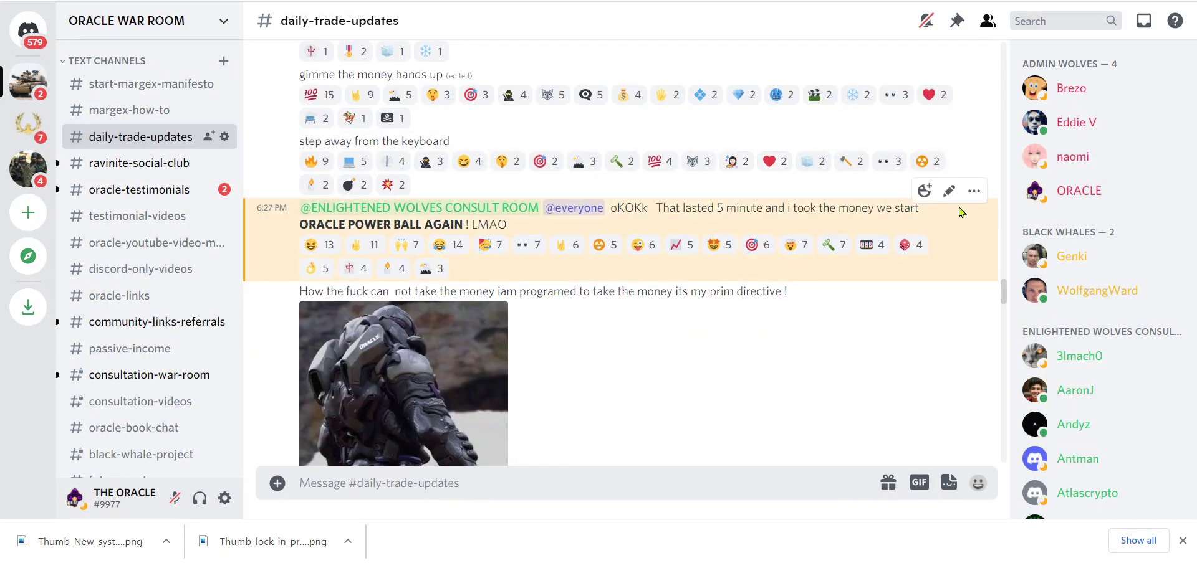
{"action": "left_click", "coordinate": [973, 192]}
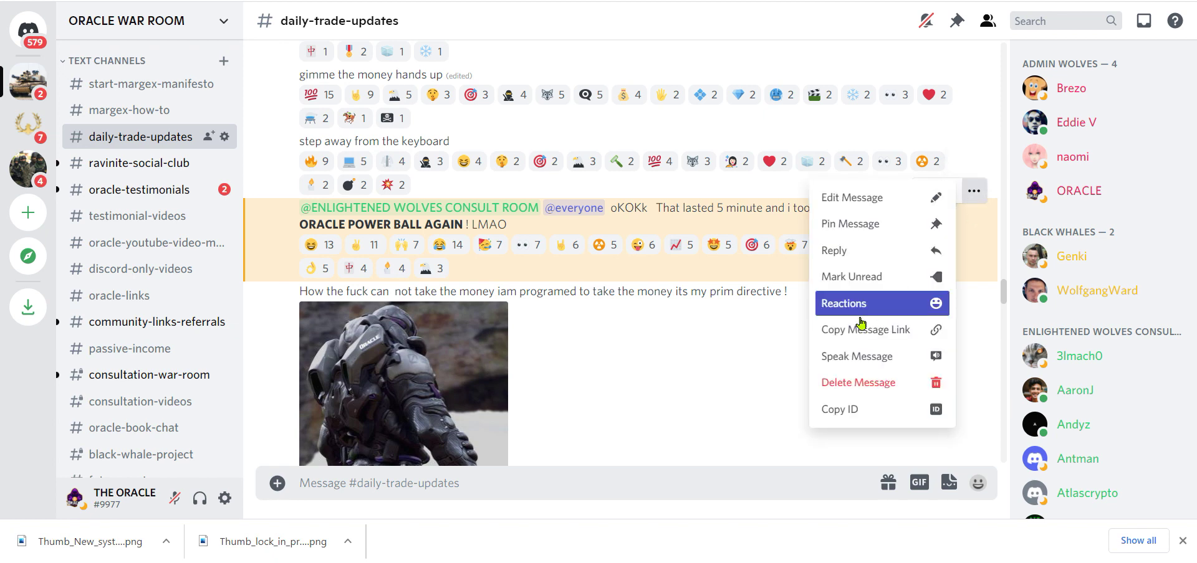
{"action": "left_click", "coordinate": [856, 360]}
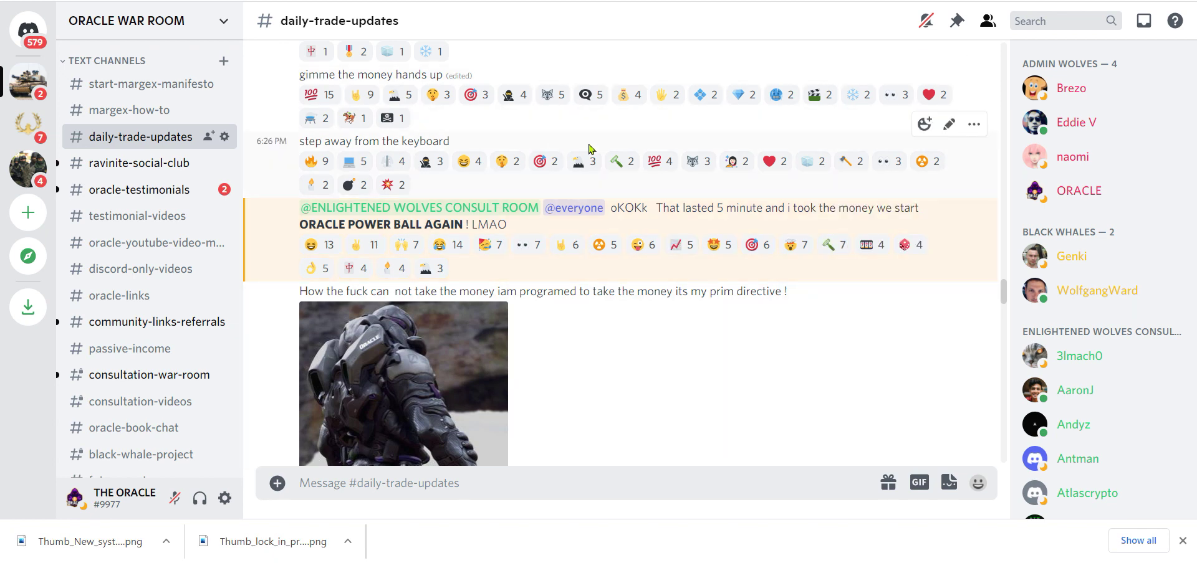
Step: Have the "another 48%" trade message read aloud and view its Margex screenshot enlarged
{"action": "scroll", "coordinate": [589, 149], "scroll_direction": "up", "scroll_amount": 3}
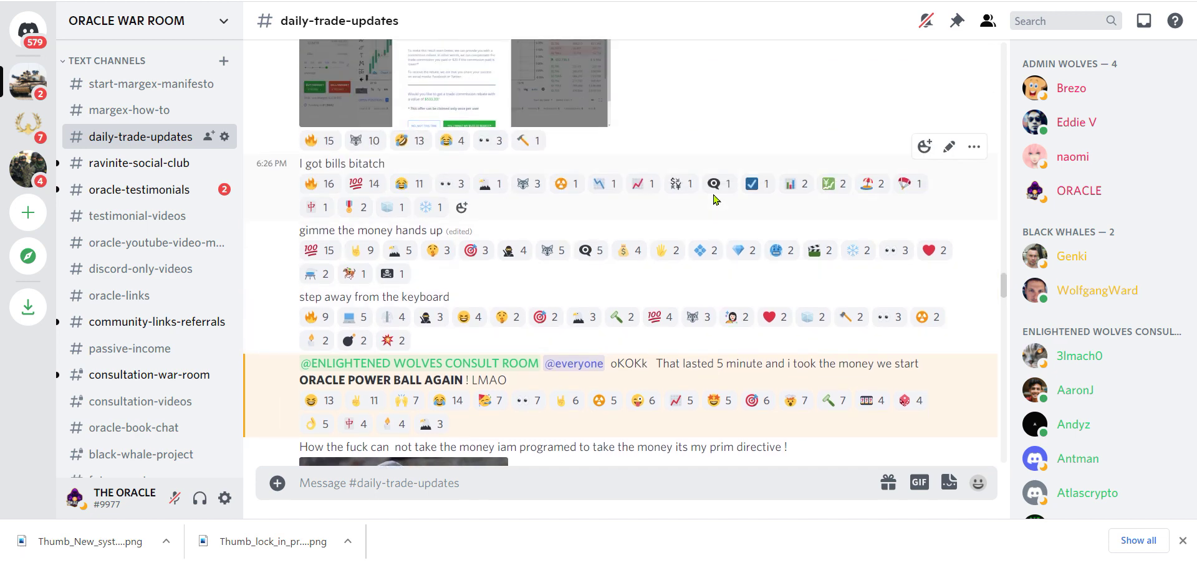
{"action": "scroll", "coordinate": [715, 200], "scroll_direction": "down", "scroll_amount": 9}
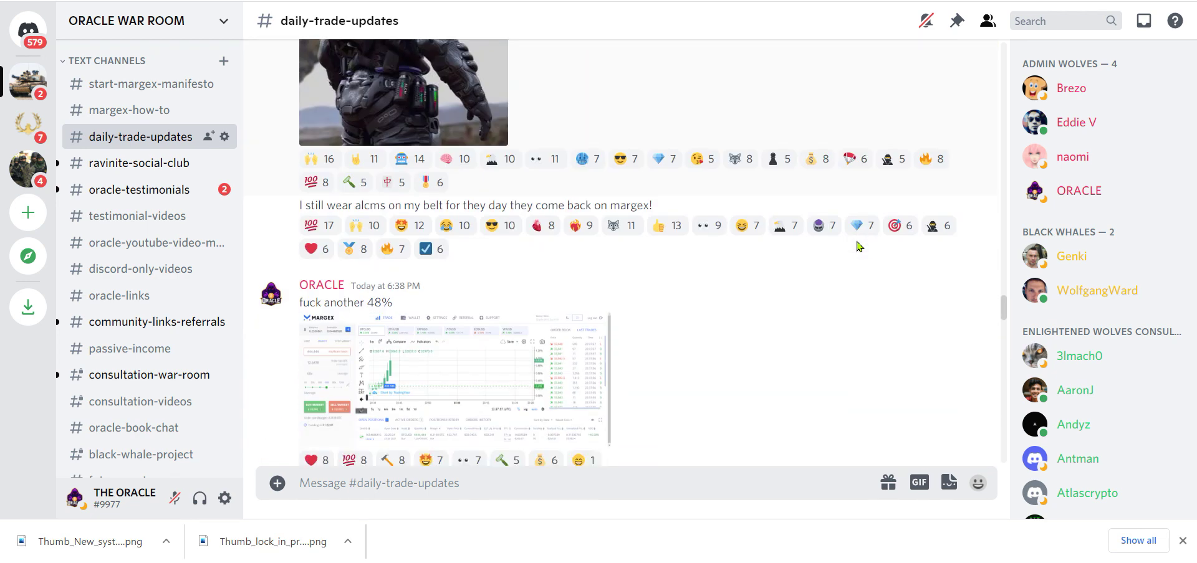
{"action": "scroll", "coordinate": [856, 247], "scroll_direction": "down", "scroll_amount": 3}
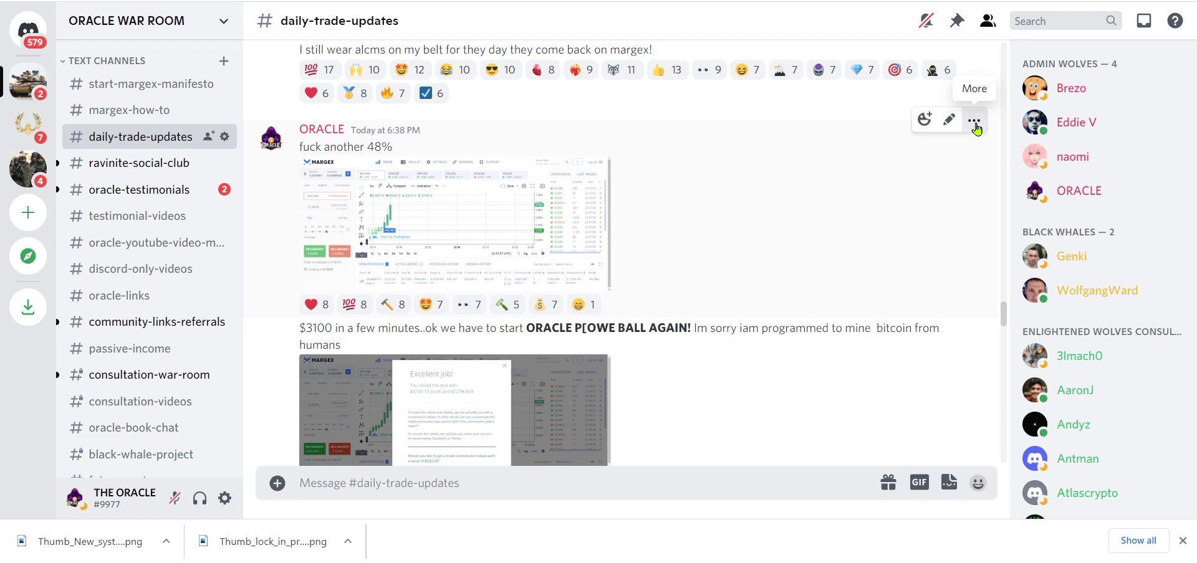
{"action": "left_click", "coordinate": [976, 128]}
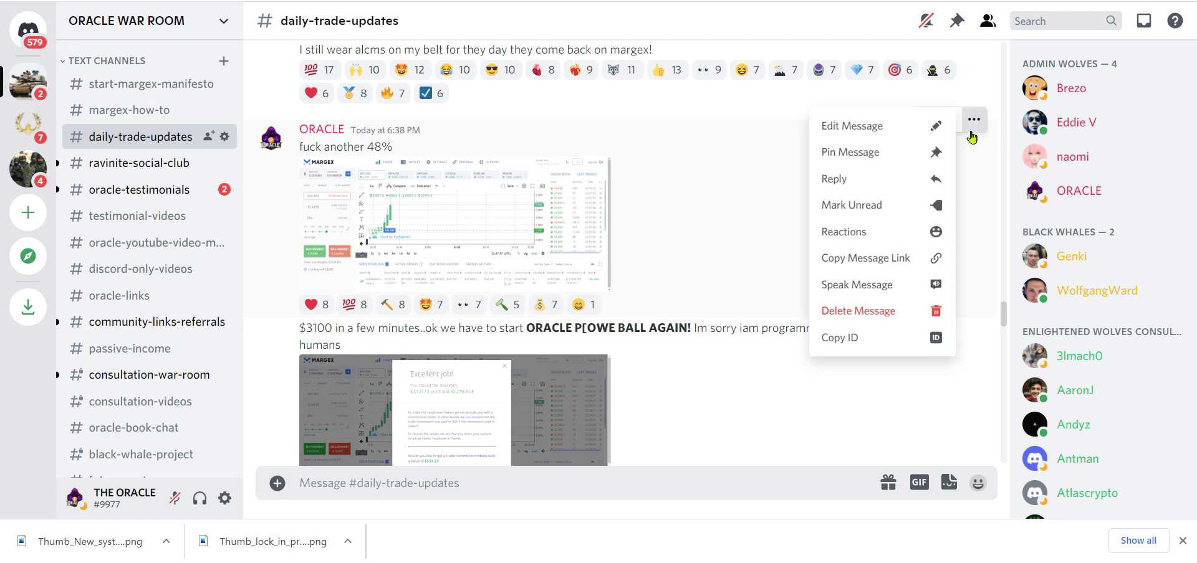
{"action": "left_click", "coordinate": [851, 285]}
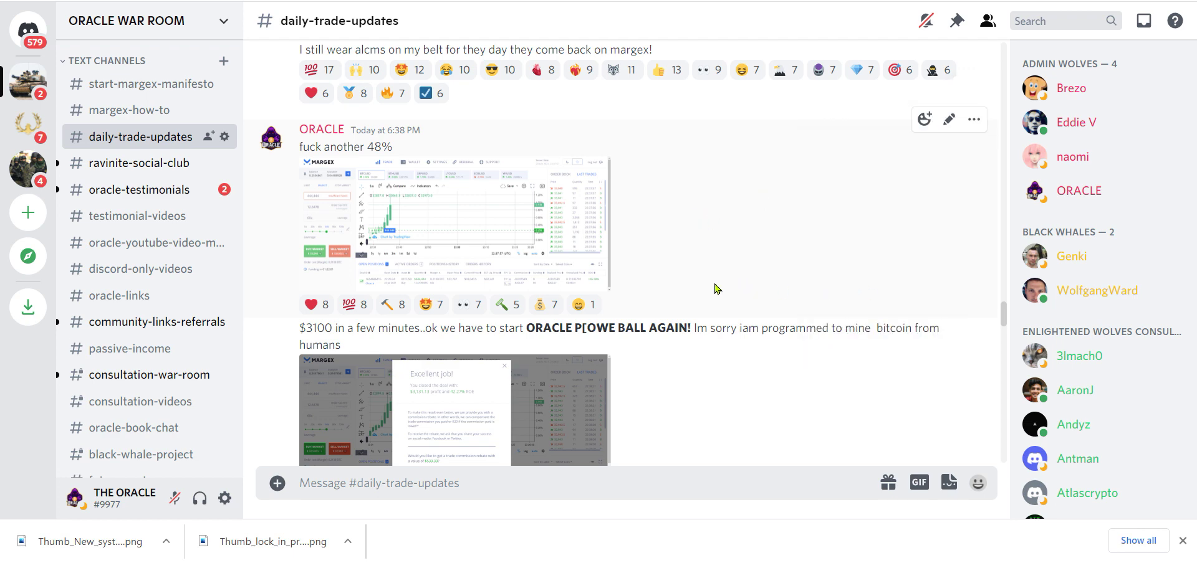
{"action": "left_click", "coordinate": [549, 270]}
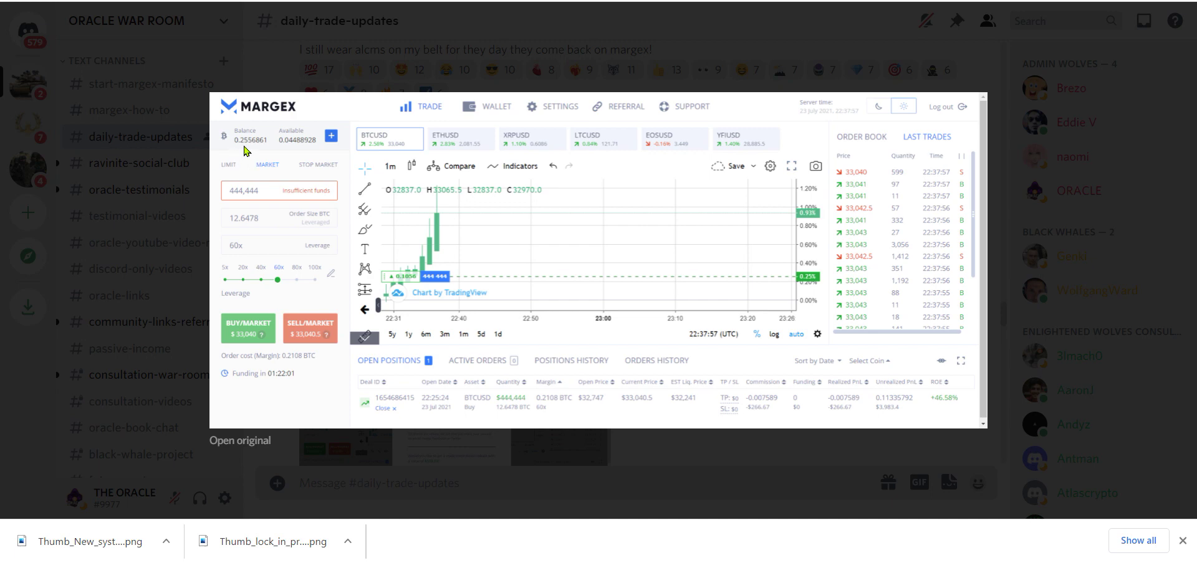
{"action": "left_click", "coordinate": [564, 54]}
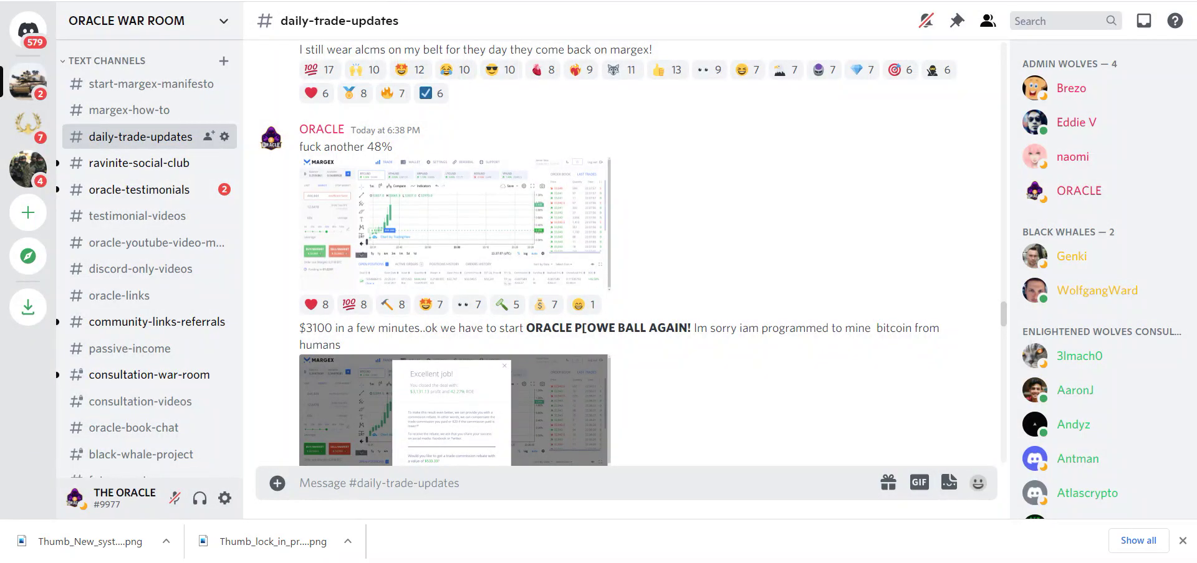
Step: Switch to the Google currency converter, convert 0.46826307 Bitcoin to United States dollars, and return to the Discord channel
{"action": "key", "text": "ctrl+Tab"}
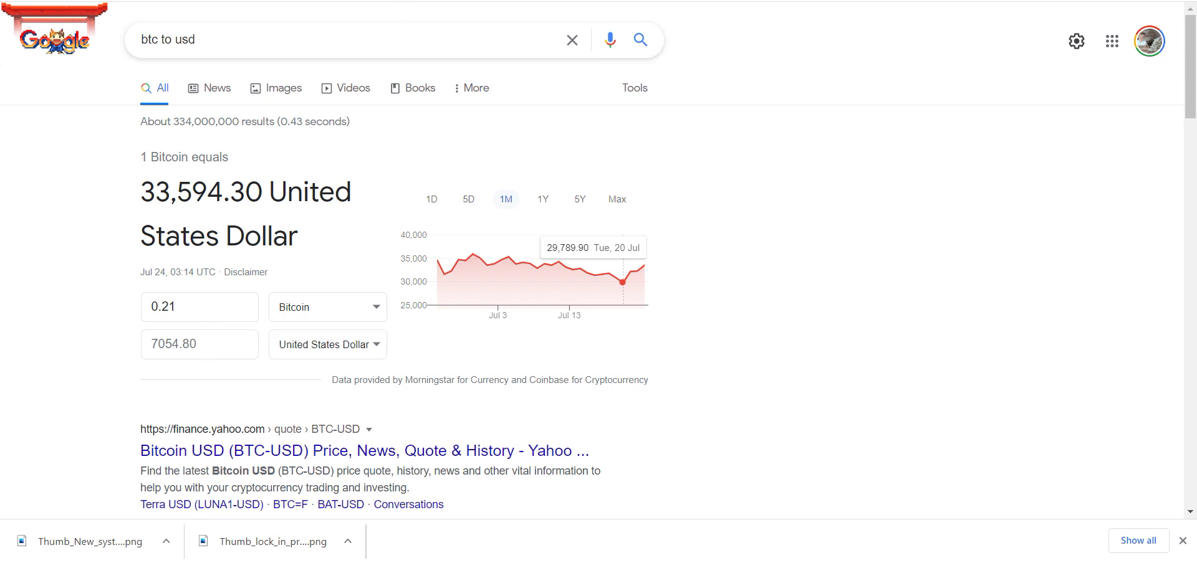
{"action": "key", "text": "ctrl+a"}
{"action": "type", "text": "0.46826307"}
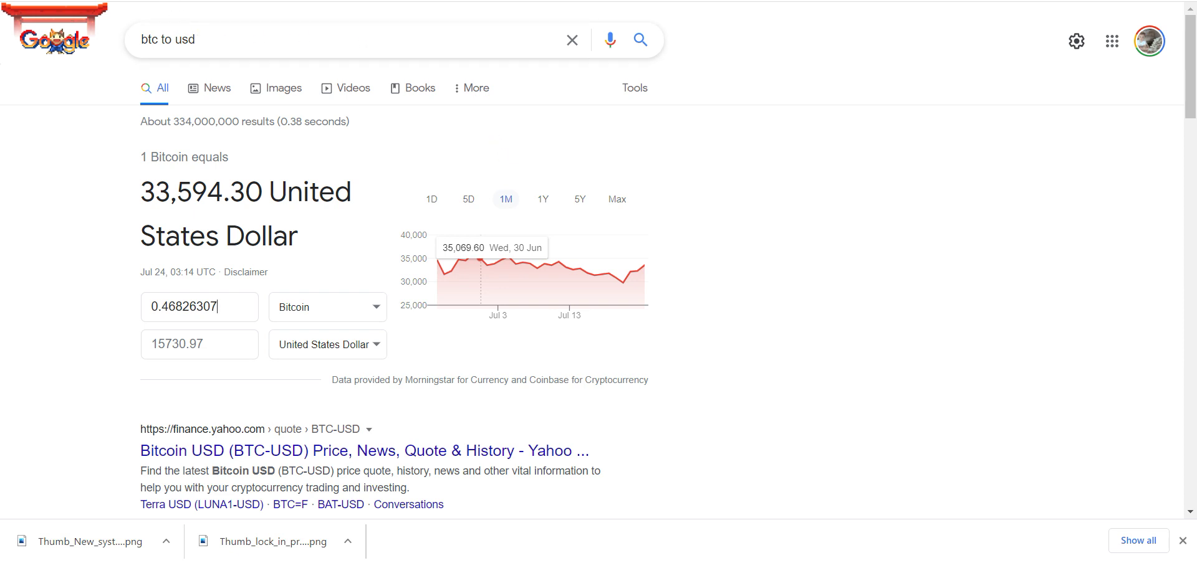
{"action": "key", "text": "ctrl+Tab"}
Step: Have the "$3100 in a few minutes" message read aloud and view its closed-deal screenshot enlarged
{"action": "scroll", "coordinate": [716, 209], "scroll_direction": "down", "scroll_amount": 3}
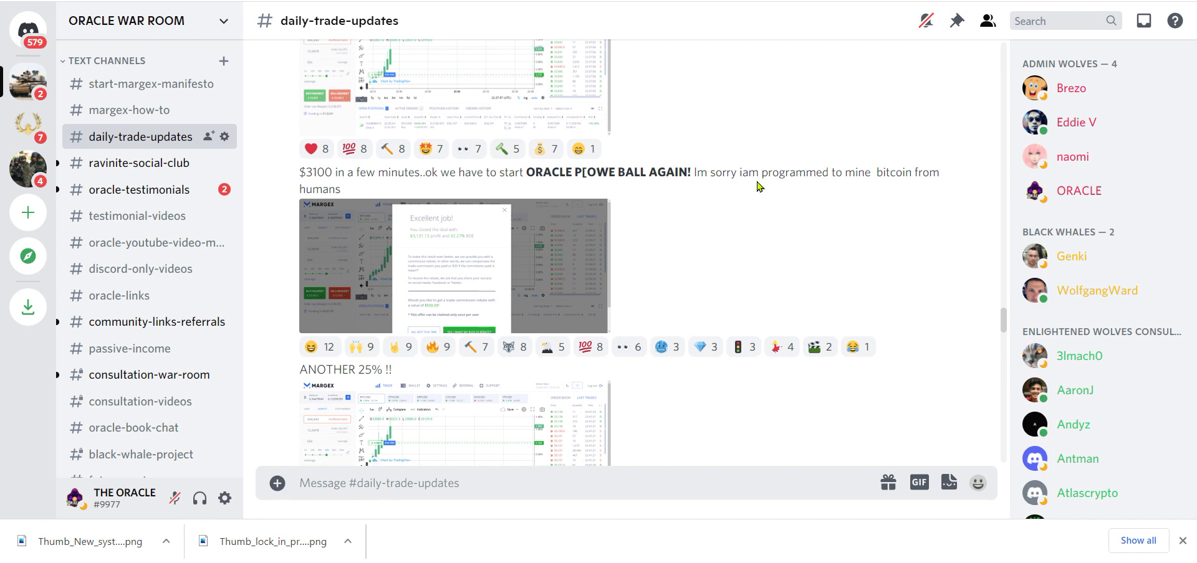
{"action": "left_click", "coordinate": [975, 156]}
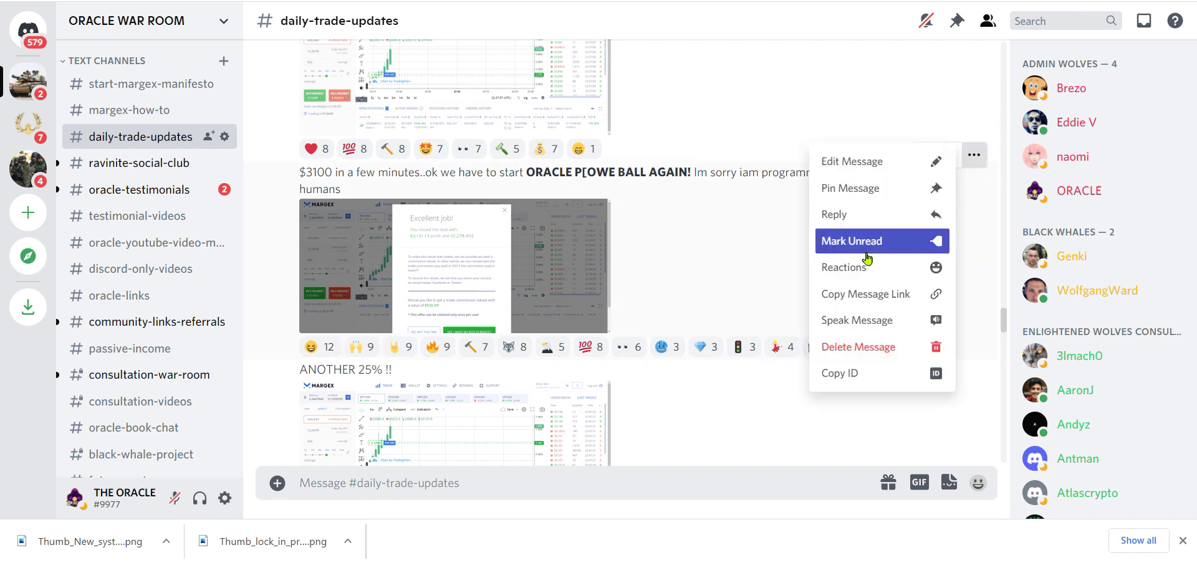
{"action": "left_click", "coordinate": [857, 319]}
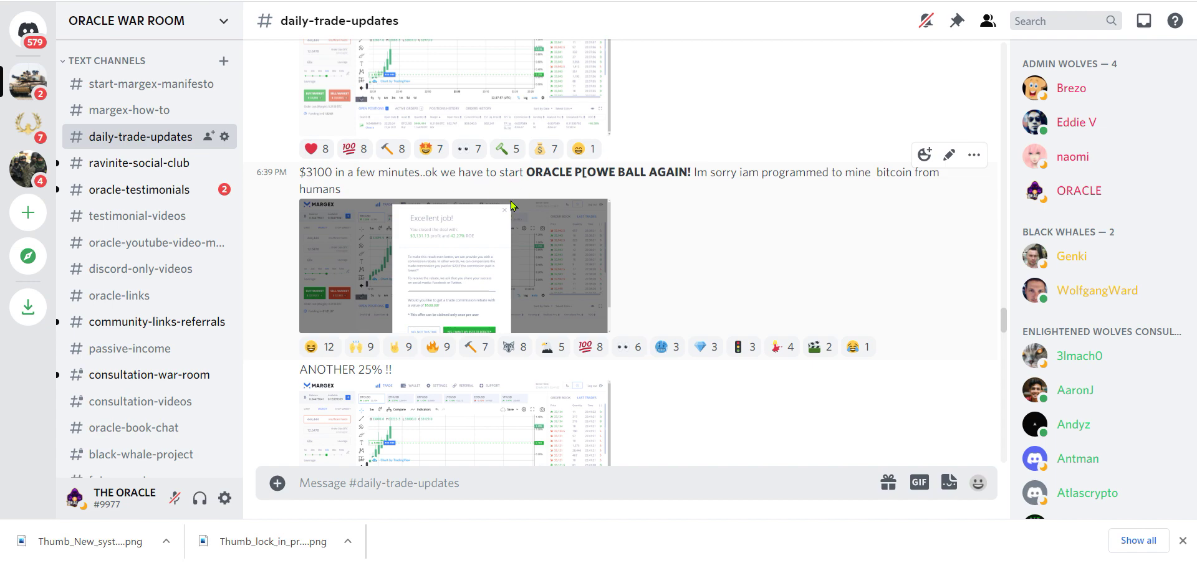
{"action": "left_click", "coordinate": [477, 228]}
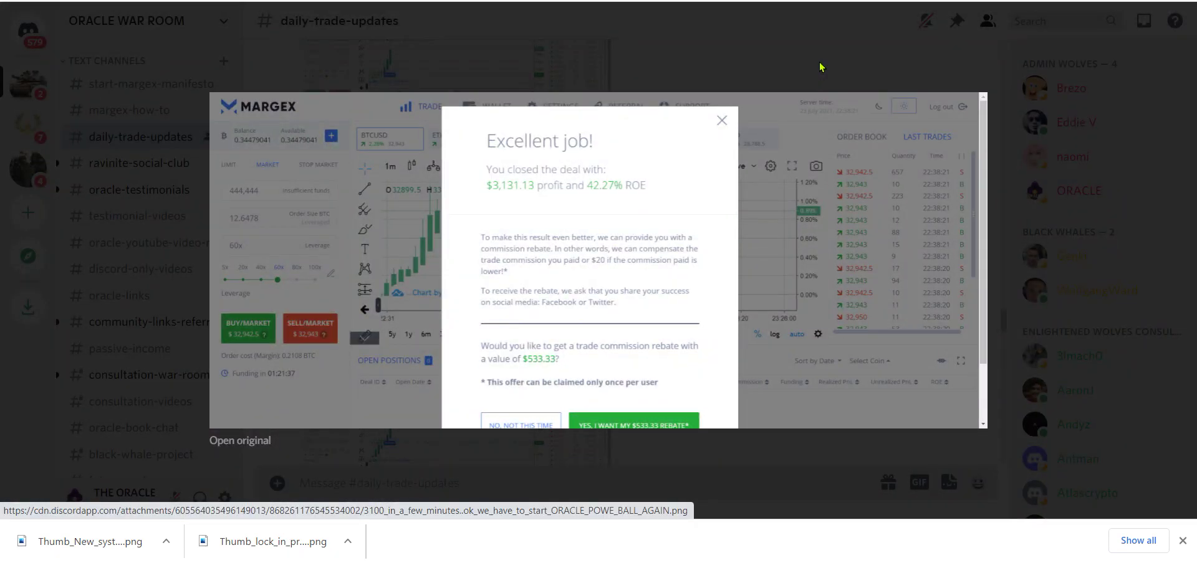
{"action": "left_click", "coordinate": [820, 66]}
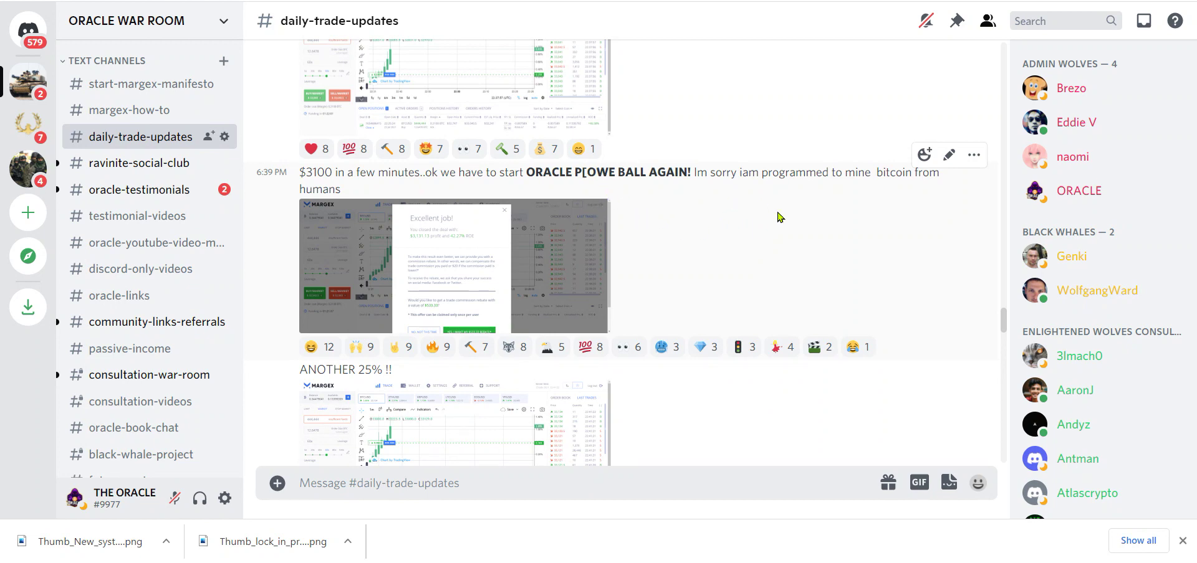
Step: View the "ANOTHER 25% !!" message's Margex screenshot enlarged and have that message read aloud
{"action": "scroll", "coordinate": [776, 218], "scroll_direction": "down", "scroll_amount": 3}
{"action": "scroll", "coordinate": [776, 218], "scroll_direction": "up", "scroll_amount": 3}
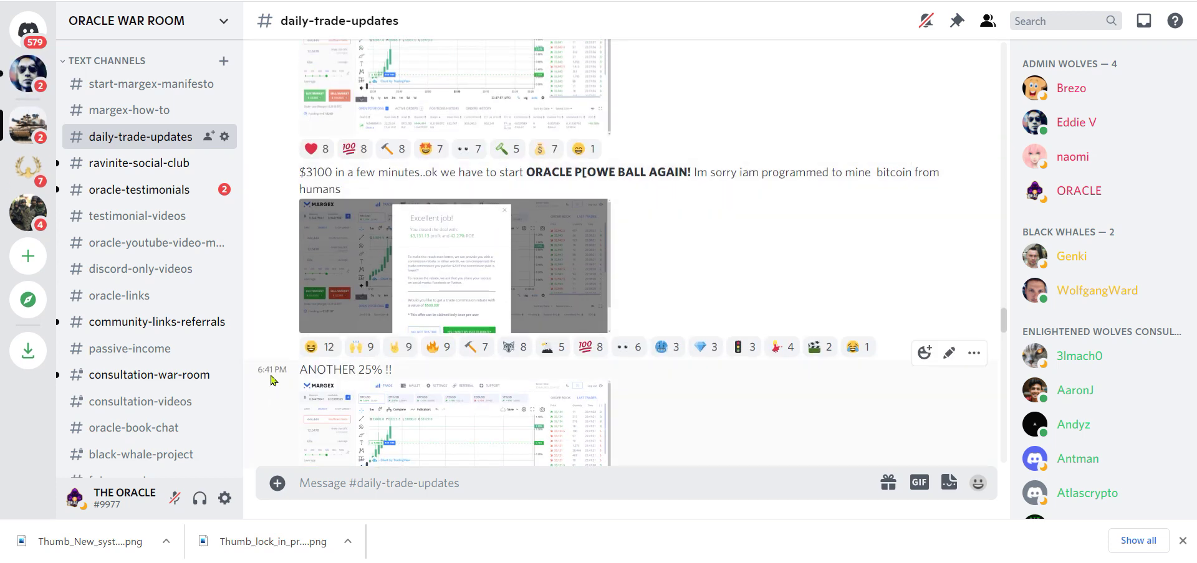
{"action": "left_click", "coordinate": [449, 427]}
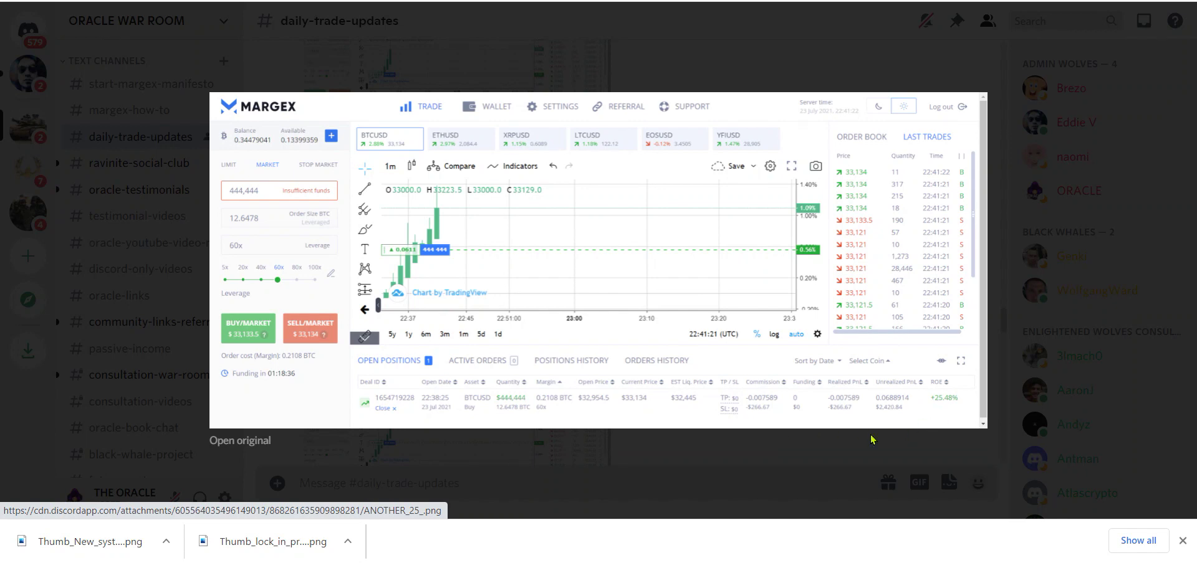
{"action": "left_click", "coordinate": [829, 444]}
{"action": "scroll", "coordinate": [820, 415], "scroll_direction": "down", "scroll_amount": 3}
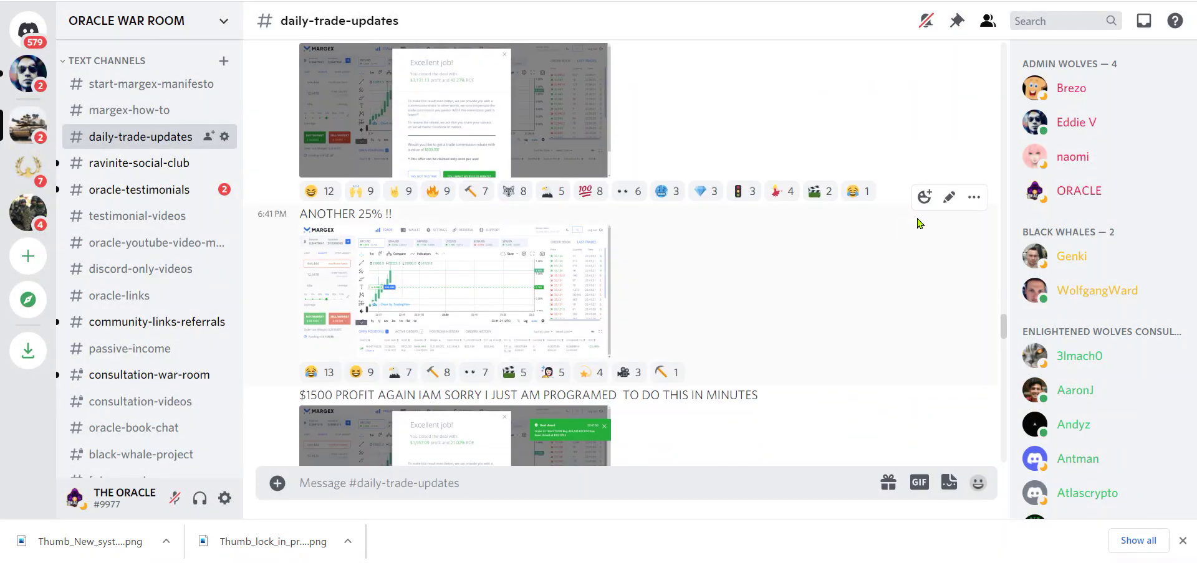
{"action": "left_click", "coordinate": [974, 197]}
{"action": "left_click", "coordinate": [870, 358]}
Step: Have the "$1500 PROFIT AGAIN" message read aloud and view its closed-deal screenshot enlarged
{"action": "scroll", "coordinate": [873, 360], "scroll_direction": "down", "scroll_amount": 1}
{"action": "scroll", "coordinate": [872, 360], "scroll_direction": "down", "scroll_amount": 1}
{"action": "mouse_move", "coordinate": [900, 275]}
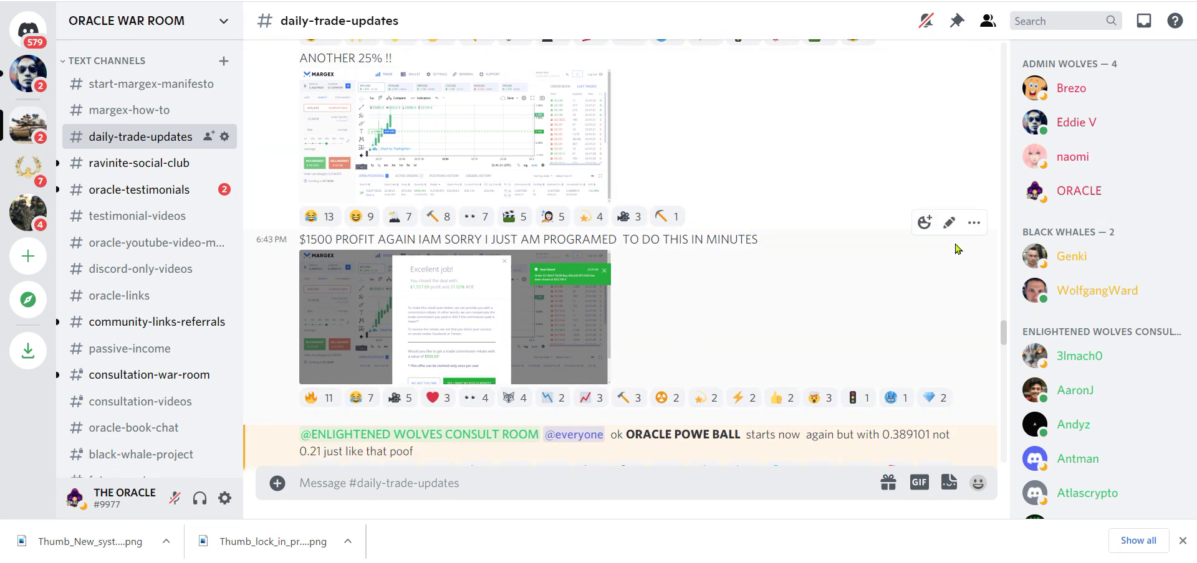
{"action": "left_click", "coordinate": [977, 226]}
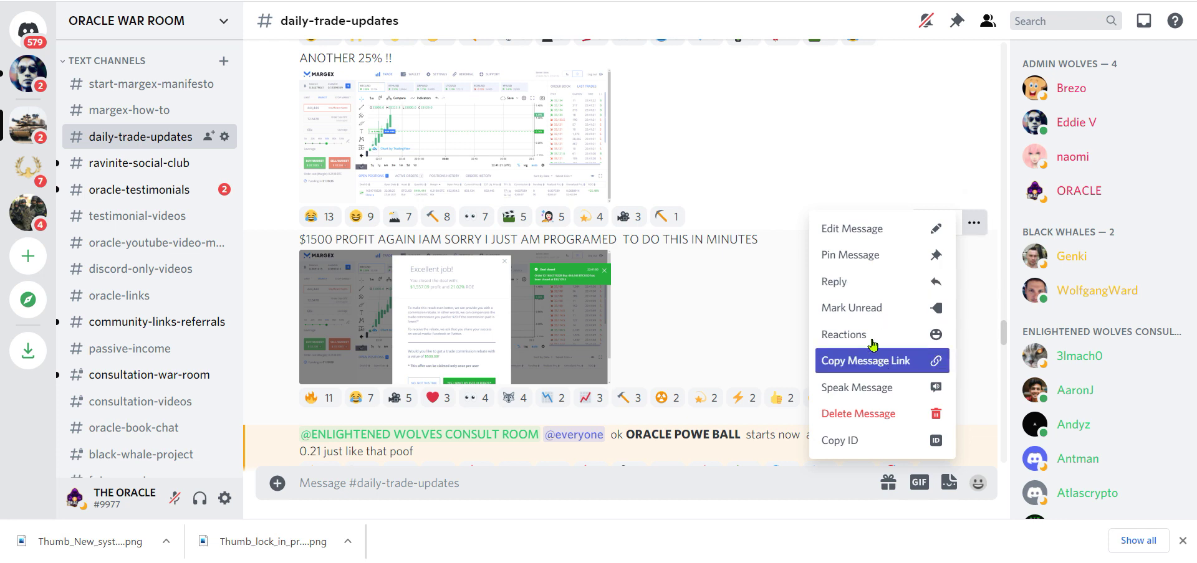
{"action": "left_click", "coordinate": [856, 388]}
{"action": "left_click", "coordinate": [497, 315]}
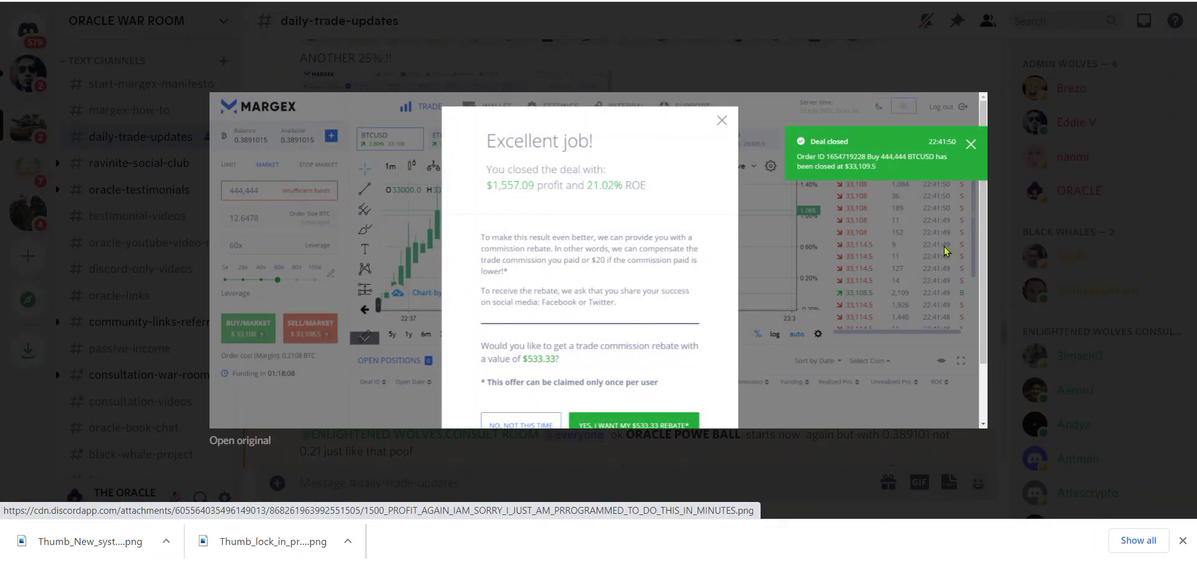
{"action": "left_click", "coordinate": [1029, 277]}
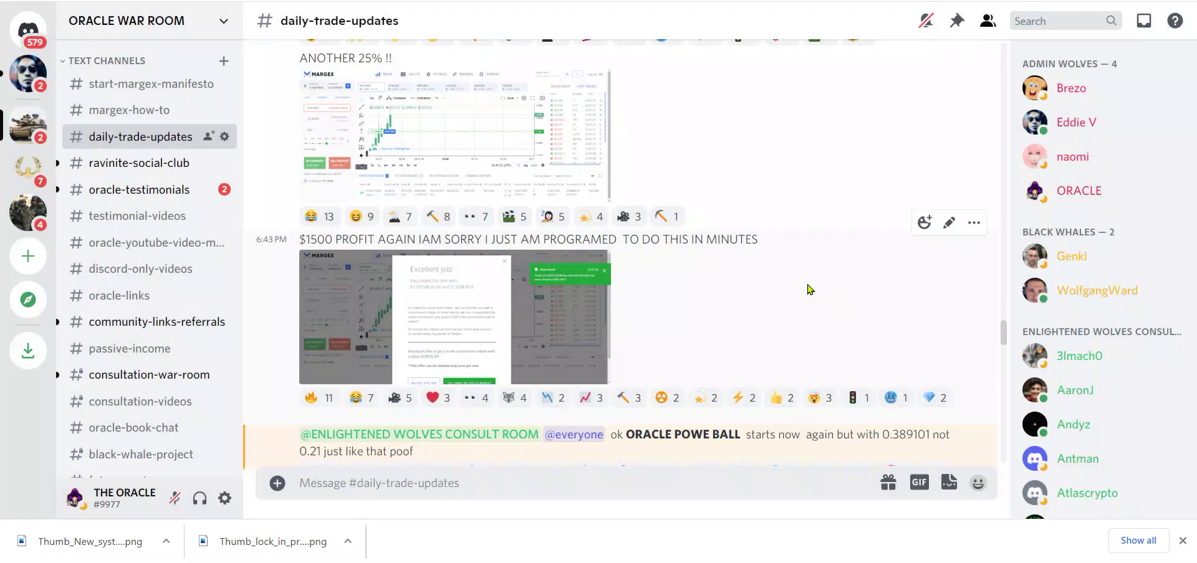
Step: Have the "ORACLE POWE BALL" message about restarting with 0.389101 read aloud
{"action": "scroll", "coordinate": [807, 285], "scroll_direction": "down", "scroll_amount": 8}
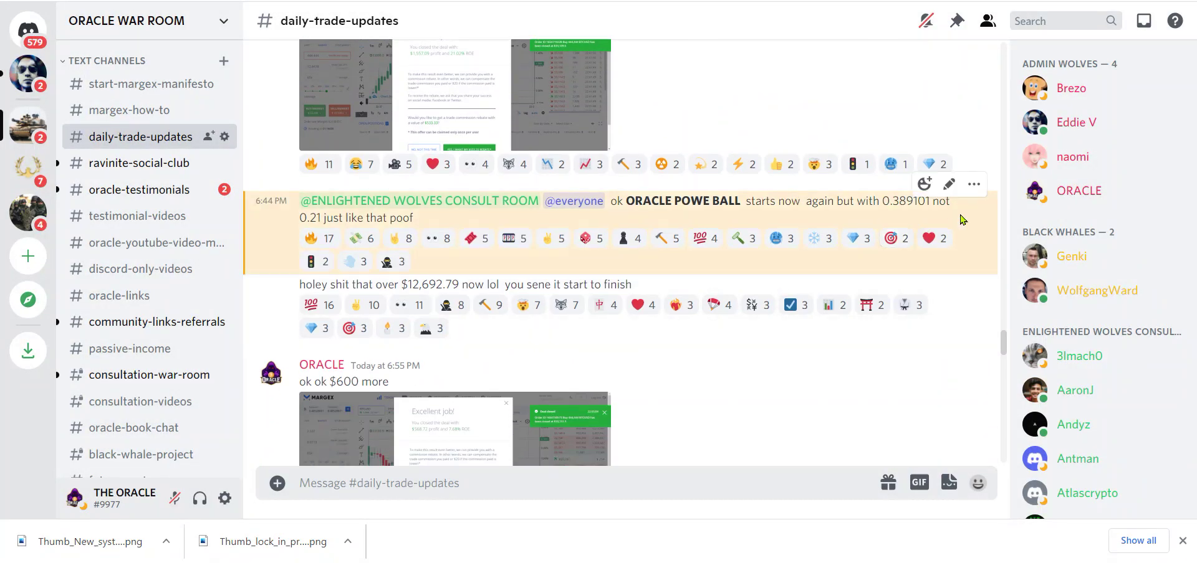
{"action": "left_click", "coordinate": [970, 189]}
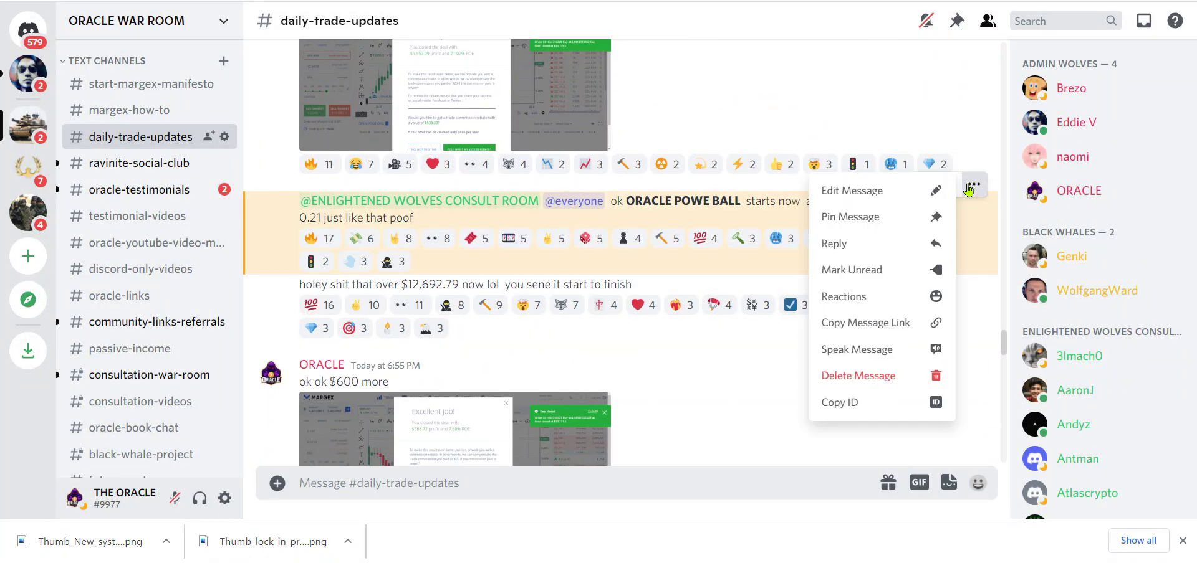
{"action": "left_click", "coordinate": [862, 350]}
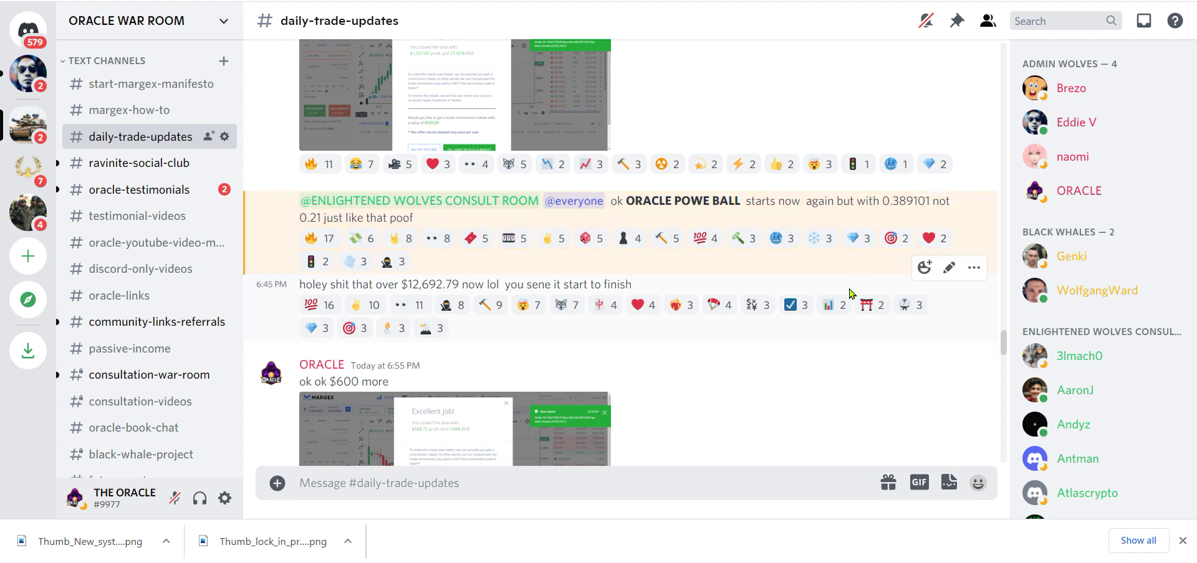
Step: Open the enlarged closed-deal screenshot of the "$600 more" message
{"action": "scroll", "coordinate": [859, 274], "scroll_direction": "down", "scroll_amount": 3}
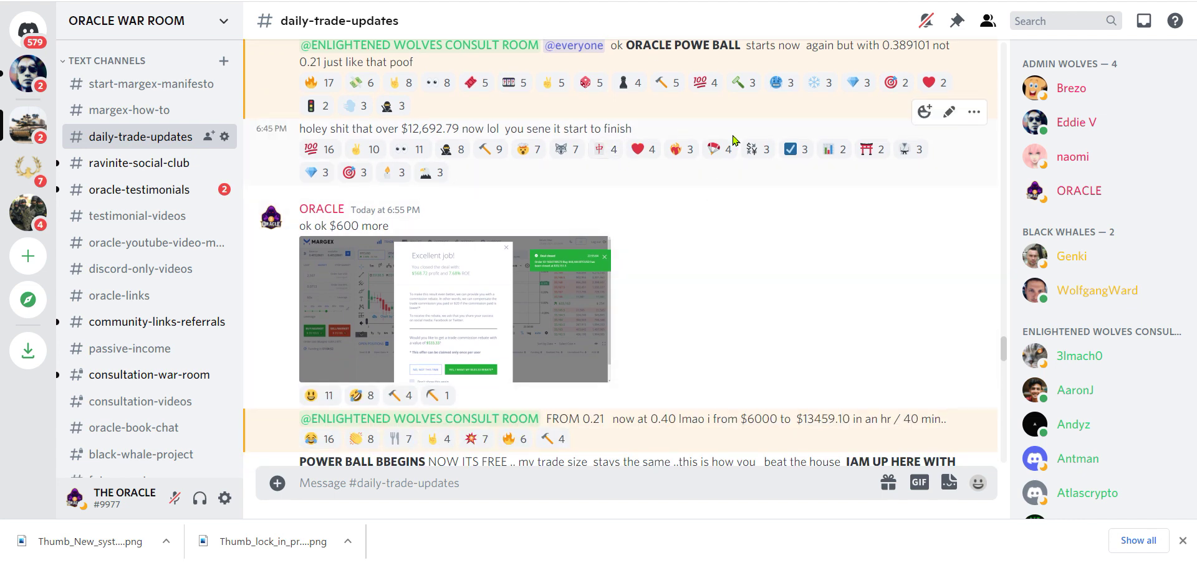
{"action": "left_click", "coordinate": [973, 113]}
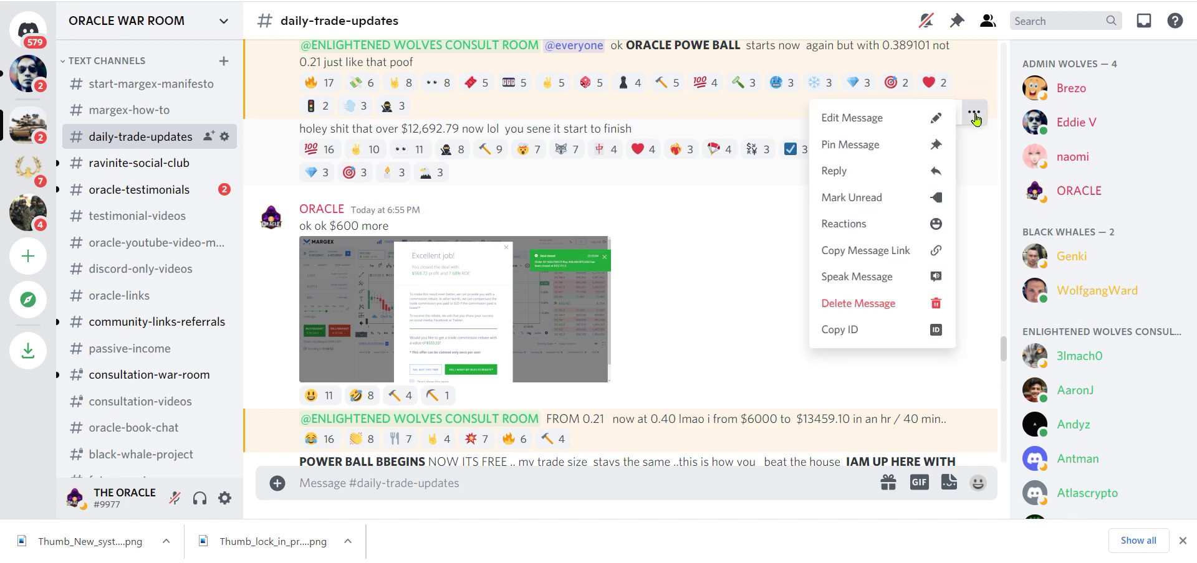
{"action": "left_click", "coordinate": [684, 198]}
{"action": "left_click", "coordinate": [435, 298]}
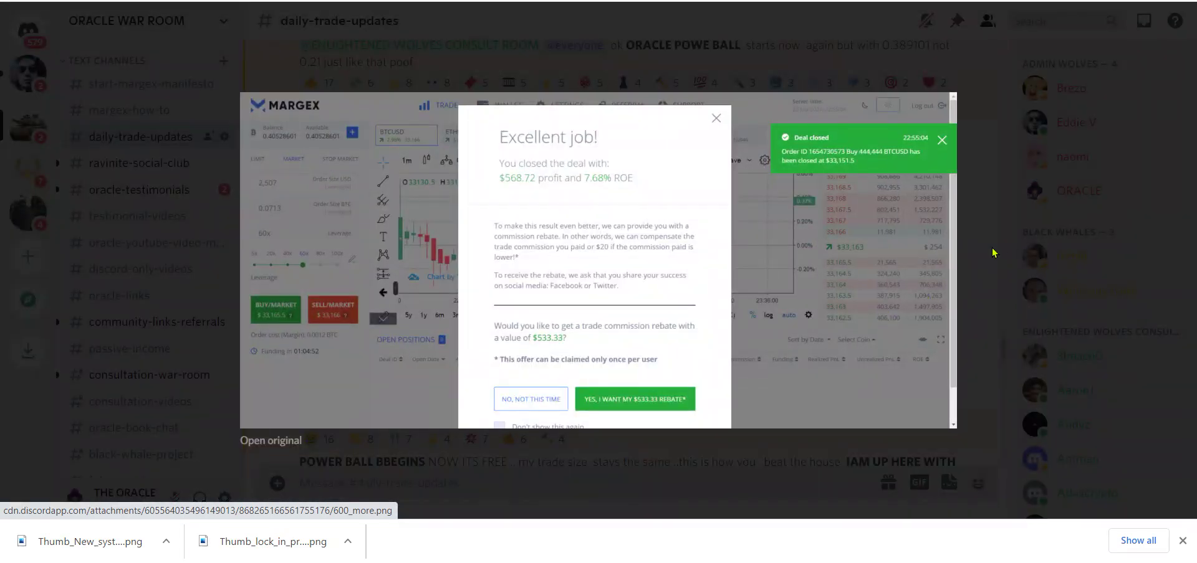
Step: Close the enlarged "$600 more" screenshot and read the following posts down to the "COMPOUND LEVERAGE TRADING" message
{"action": "left_click", "coordinate": [1021, 243]}
{"action": "scroll", "coordinate": [861, 240], "scroll_direction": "down", "scroll_amount": 5}
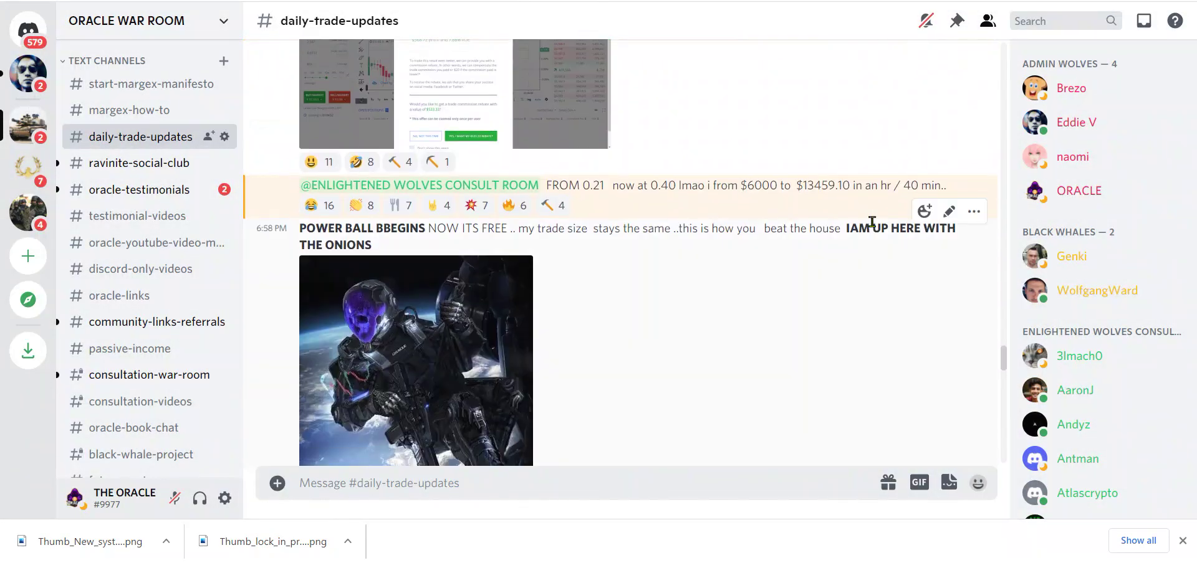
{"action": "scroll", "coordinate": [872, 221], "scroll_direction": "down", "scroll_amount": 6}
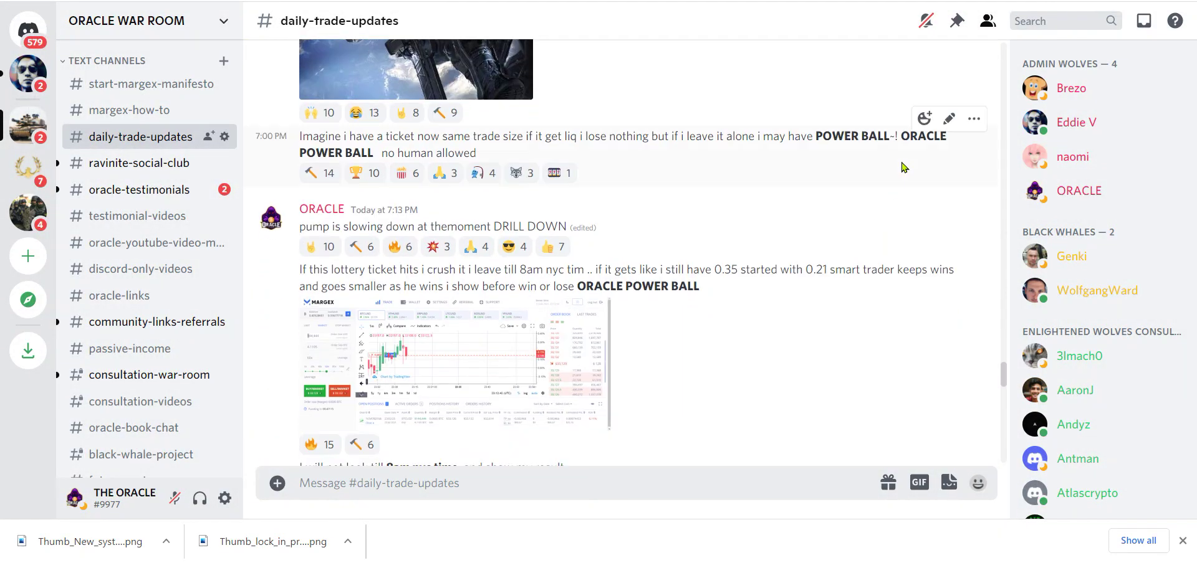
{"action": "scroll", "coordinate": [901, 167], "scroll_direction": "down", "scroll_amount": 4}
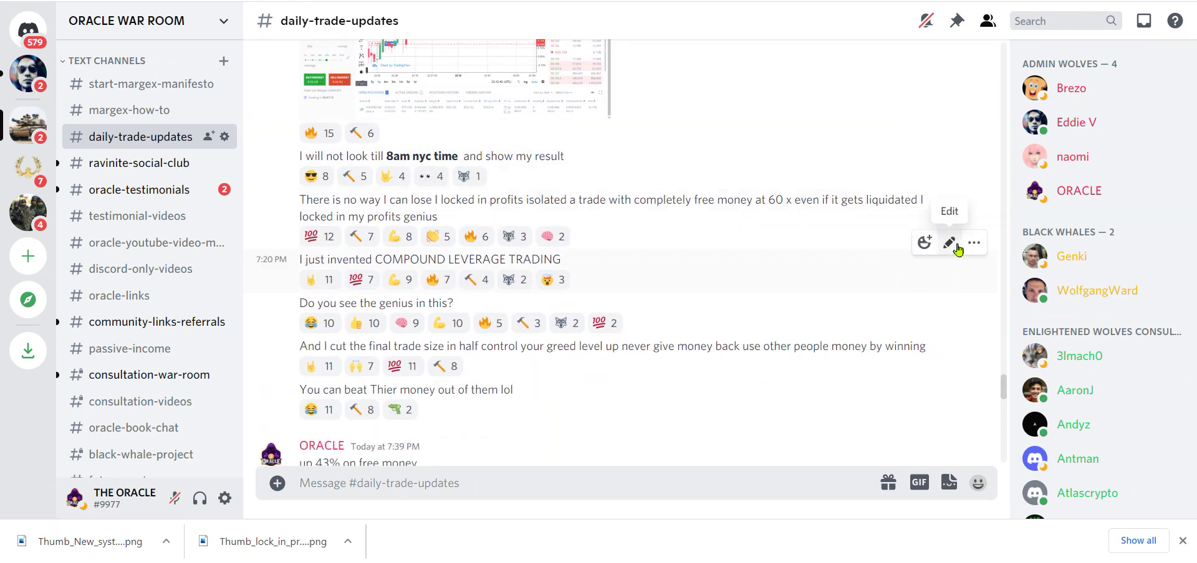
{"action": "left_click", "coordinate": [949, 243]}
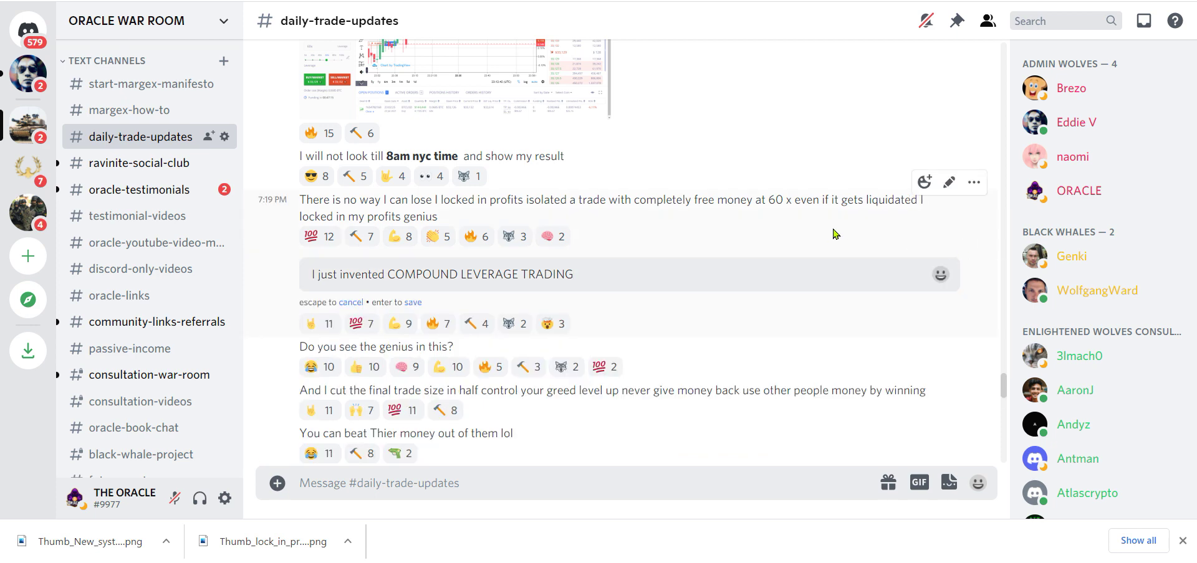
{"action": "key", "text": "shift+Return"}
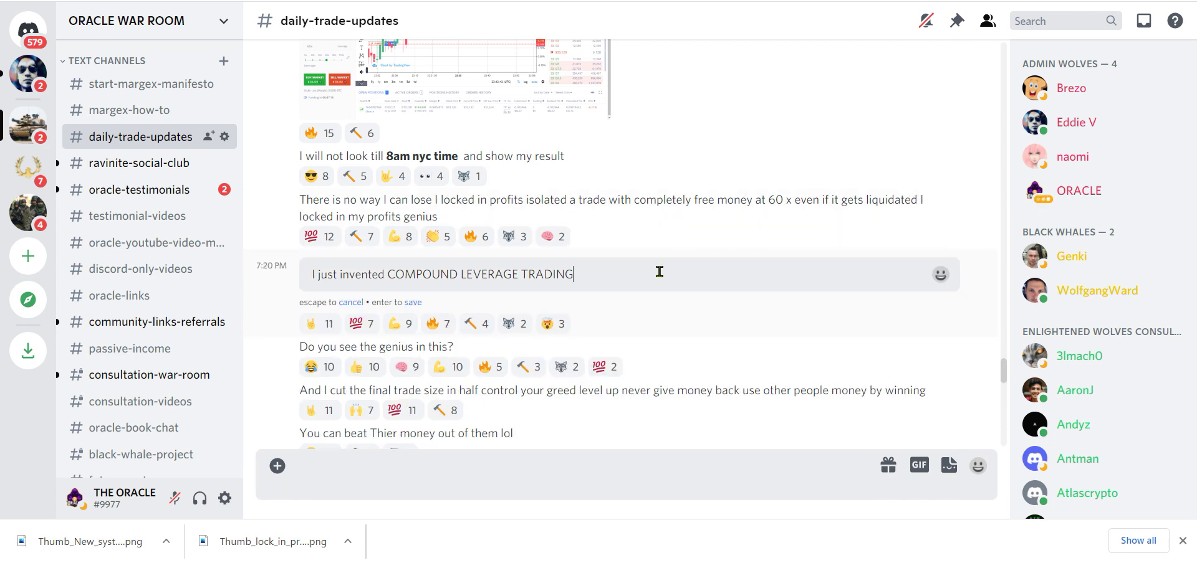
{"action": "key", "text": "Escape"}
Step: Have the "I just invented COMPOUND LEVERAGE TRADING" message read aloud and highlight the words "COMPOUND LEVERAGE TRADING"
{"action": "left_click", "coordinate": [974, 243]}
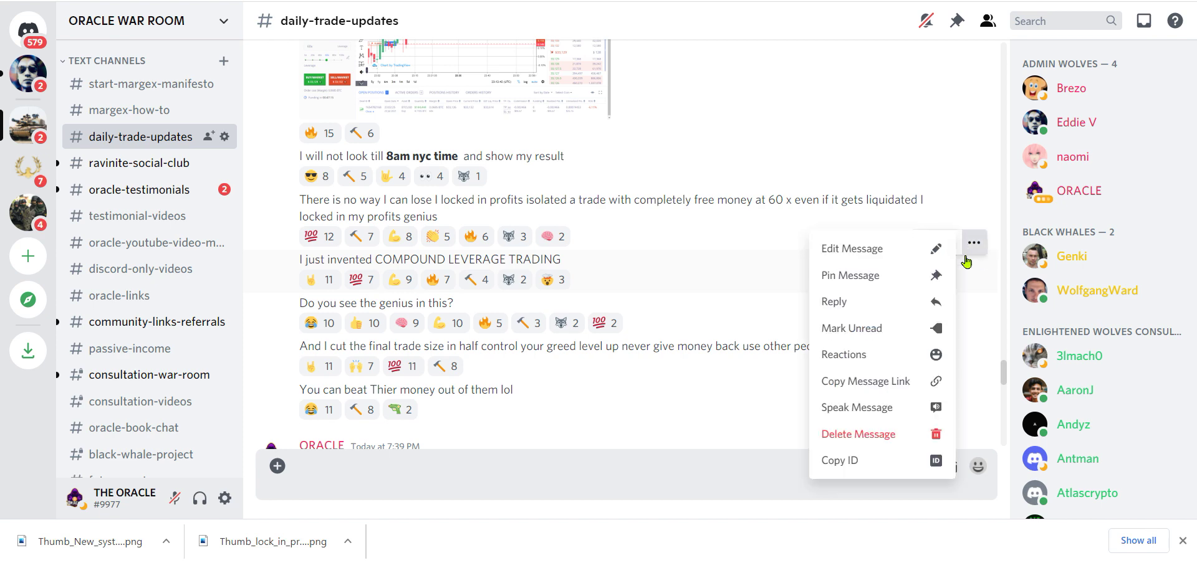
{"action": "left_click", "coordinate": [876, 409]}
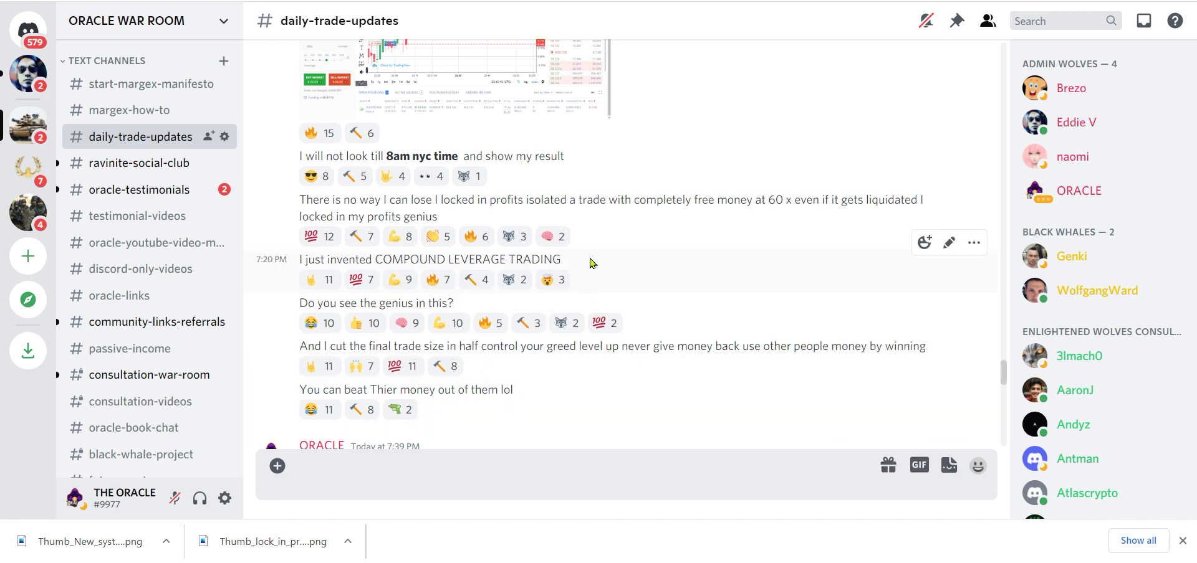
{"action": "left_click_drag", "start_coordinate": [562, 261], "coordinate": [373, 259]}
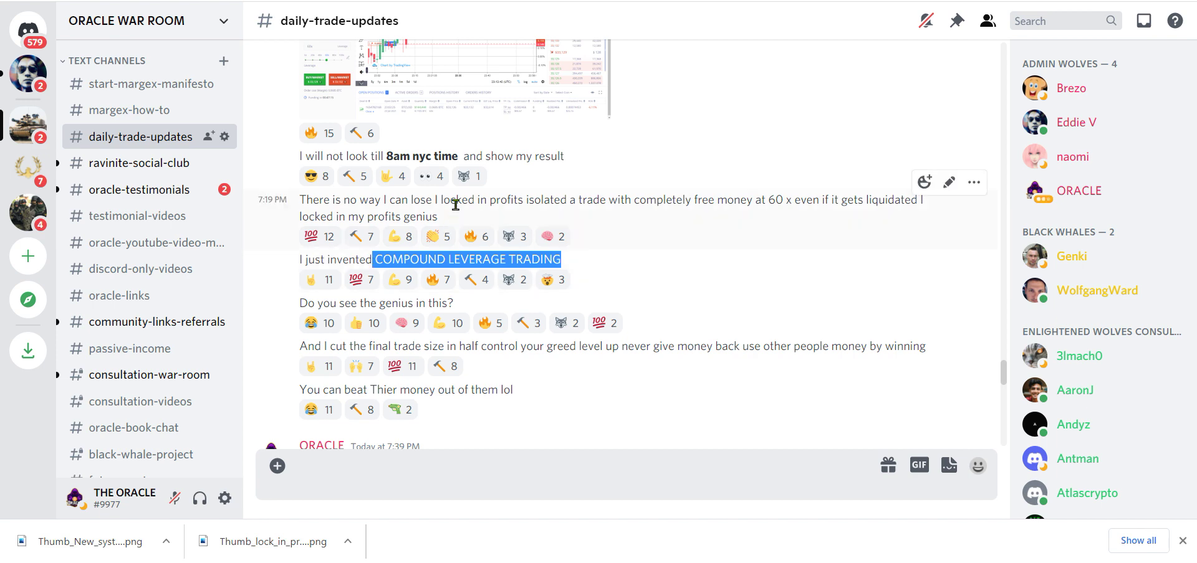
Step: Have the "There is no way I can lose" message read aloud and open the Margex screenshot of the ORACLE POWER BALL post above it
{"action": "left_click", "coordinate": [974, 183]}
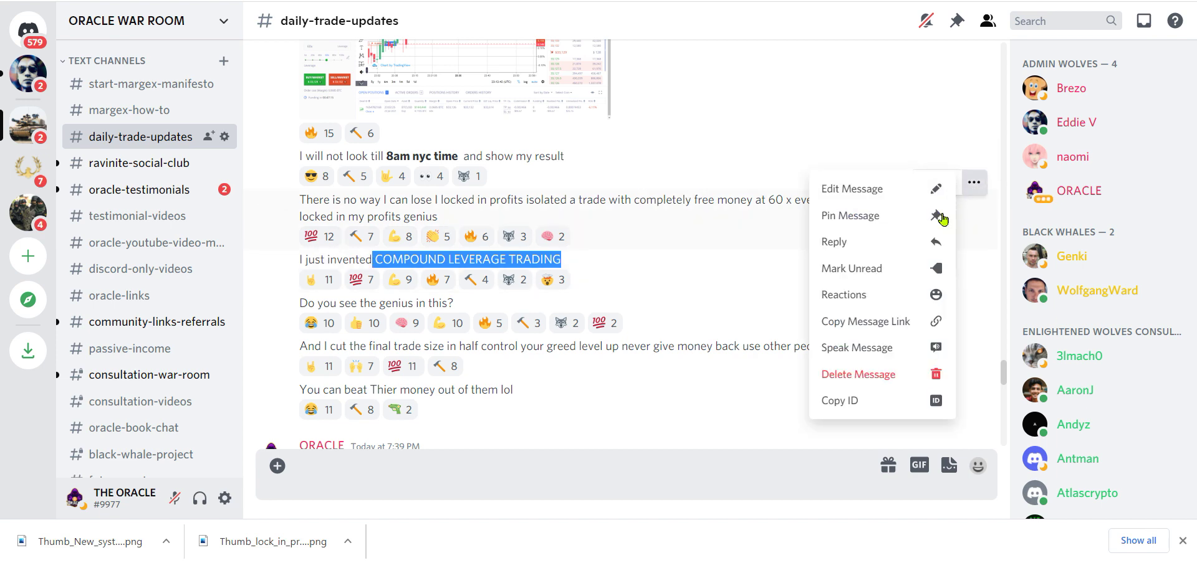
{"action": "left_click", "coordinate": [860, 340]}
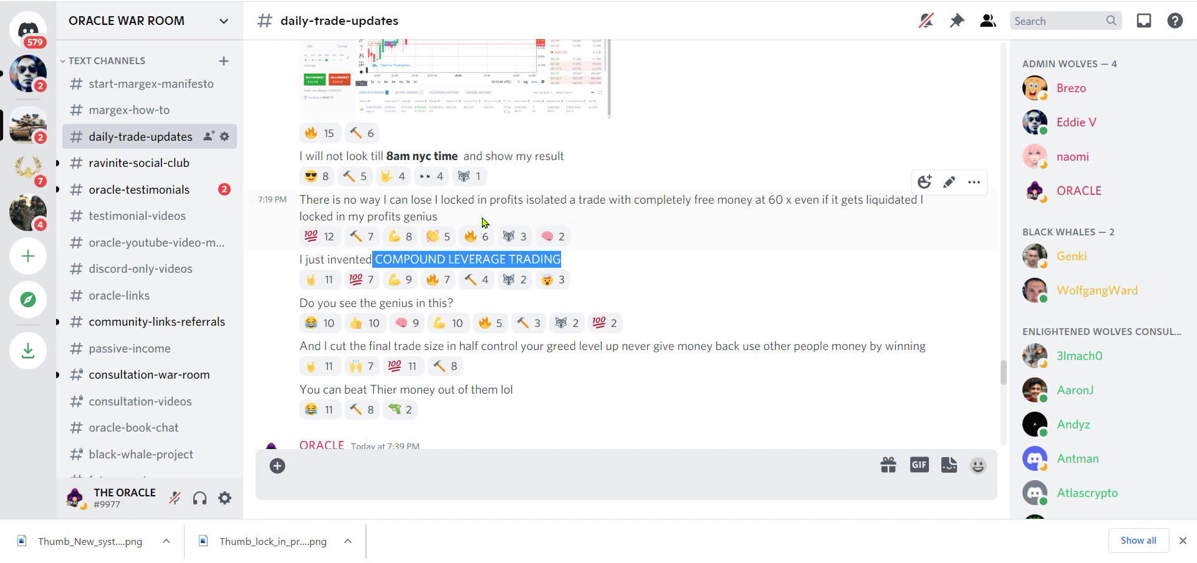
{"action": "scroll", "coordinate": [483, 222], "scroll_direction": "up", "scroll_amount": 2}
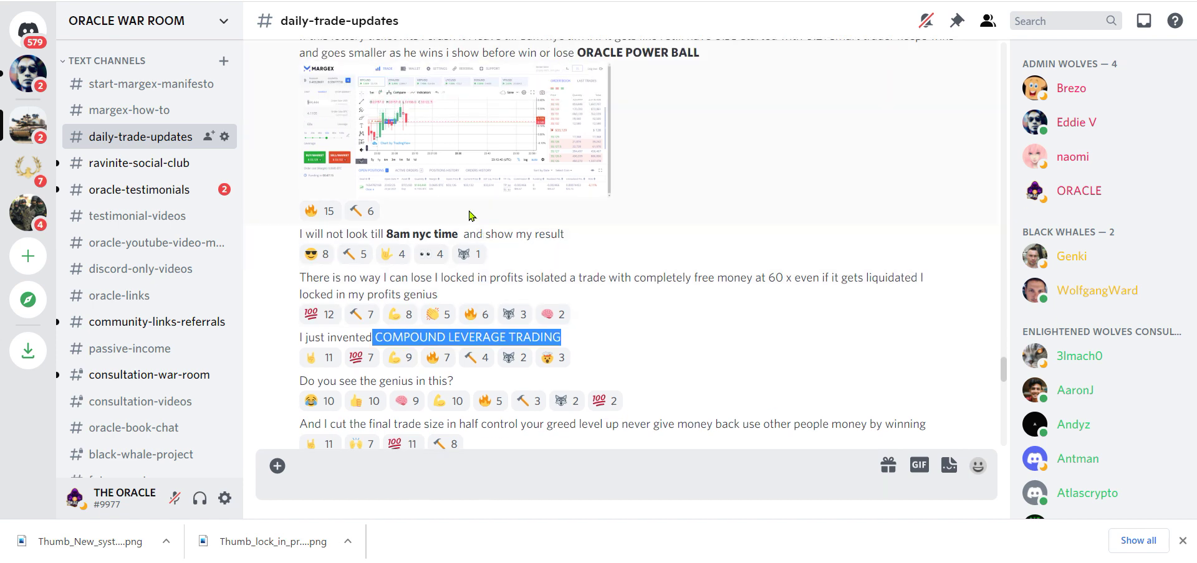
{"action": "left_click", "coordinate": [464, 172]}
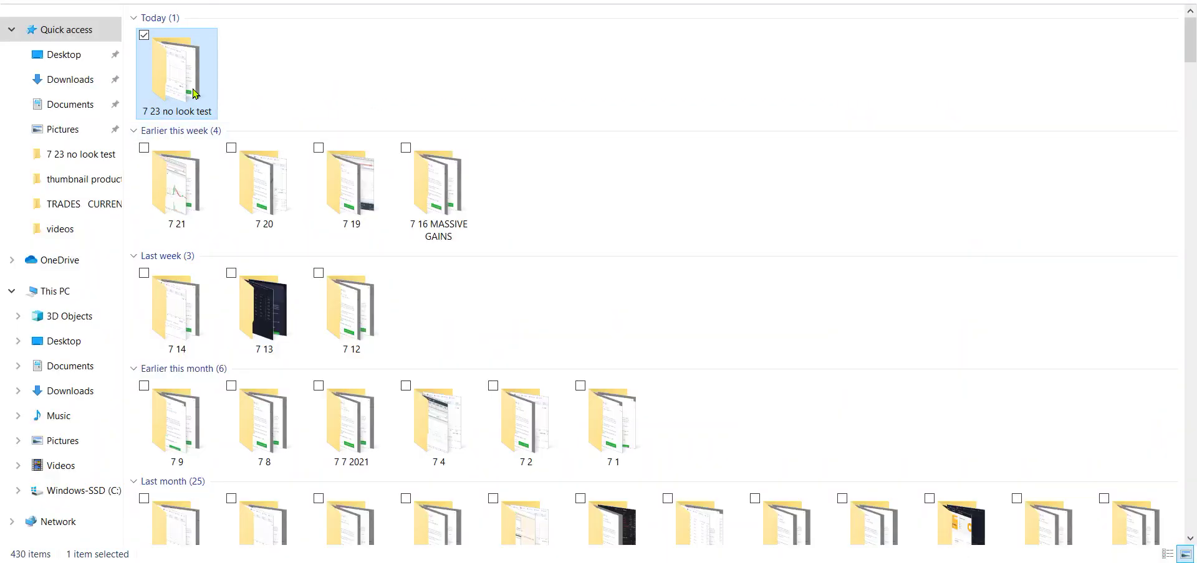
Step: Switch to File Explorer, open the "7 23 no look test" folder and sort its screenshots by date in ascending order
{"action": "double_click", "coordinate": [194, 93]}
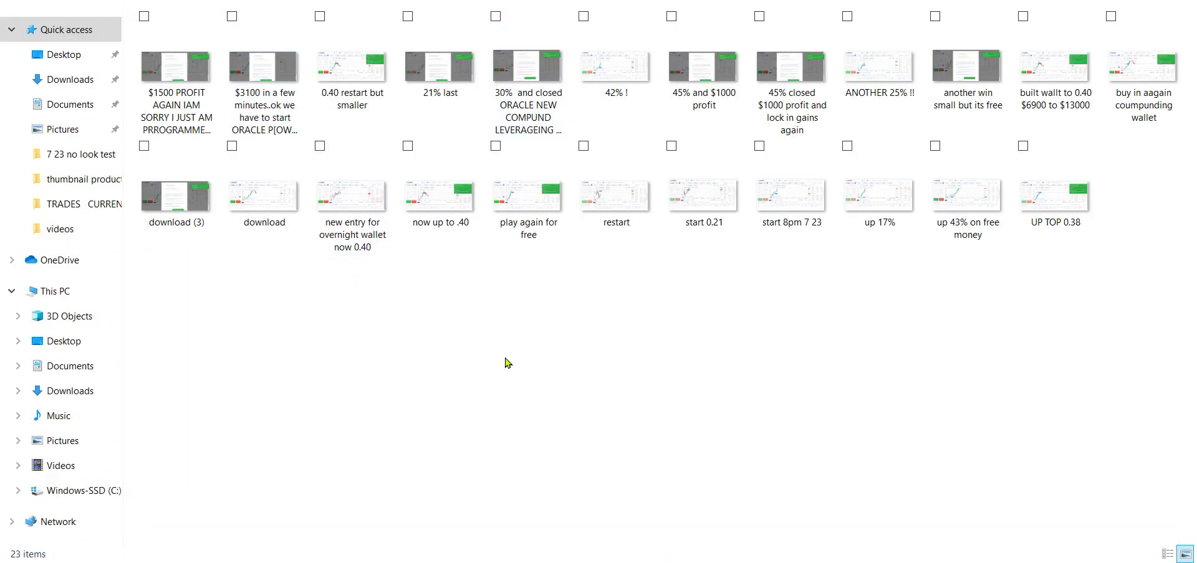
{"action": "right_click", "coordinate": [545, 305]}
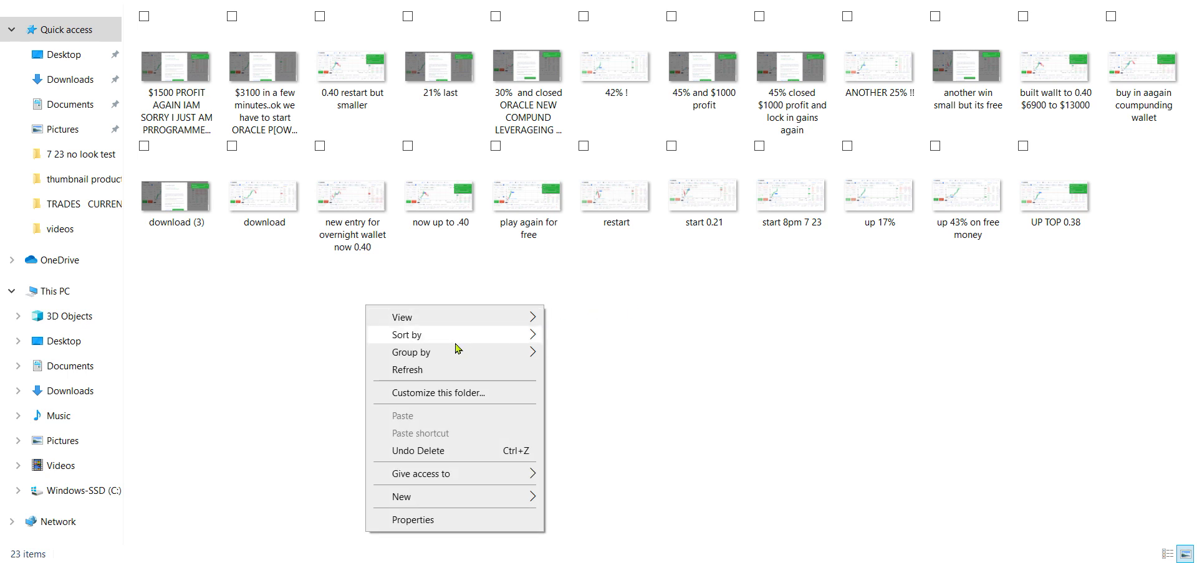
{"action": "mouse_move", "coordinate": [461, 338]}
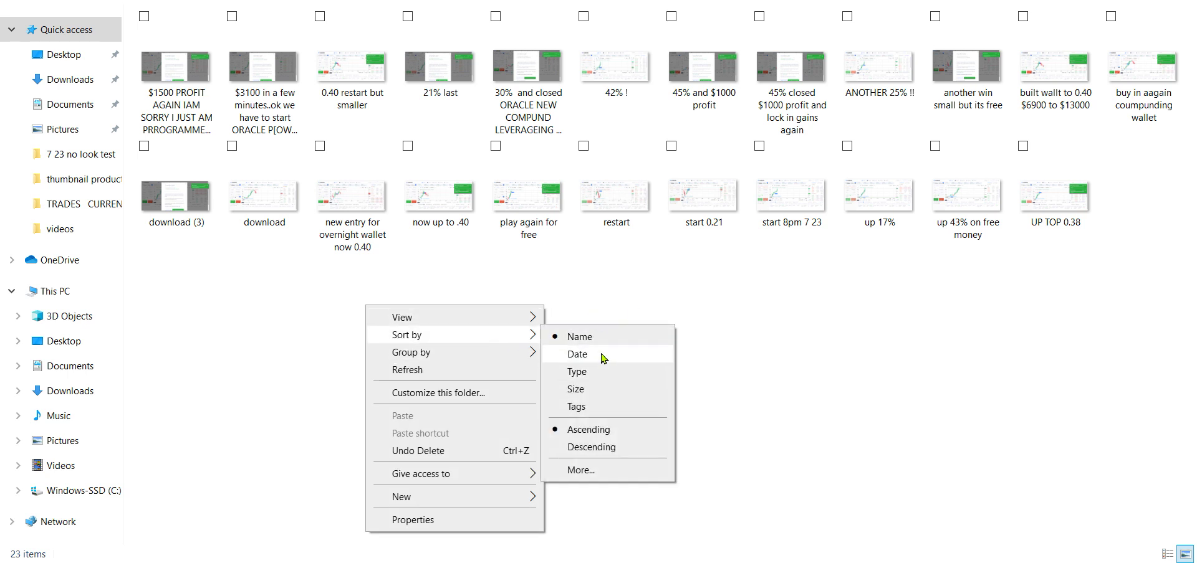
{"action": "left_click", "coordinate": [600, 373]}
{"action": "right_click", "coordinate": [438, 293]}
{"action": "mouse_move", "coordinate": [430, 325]}
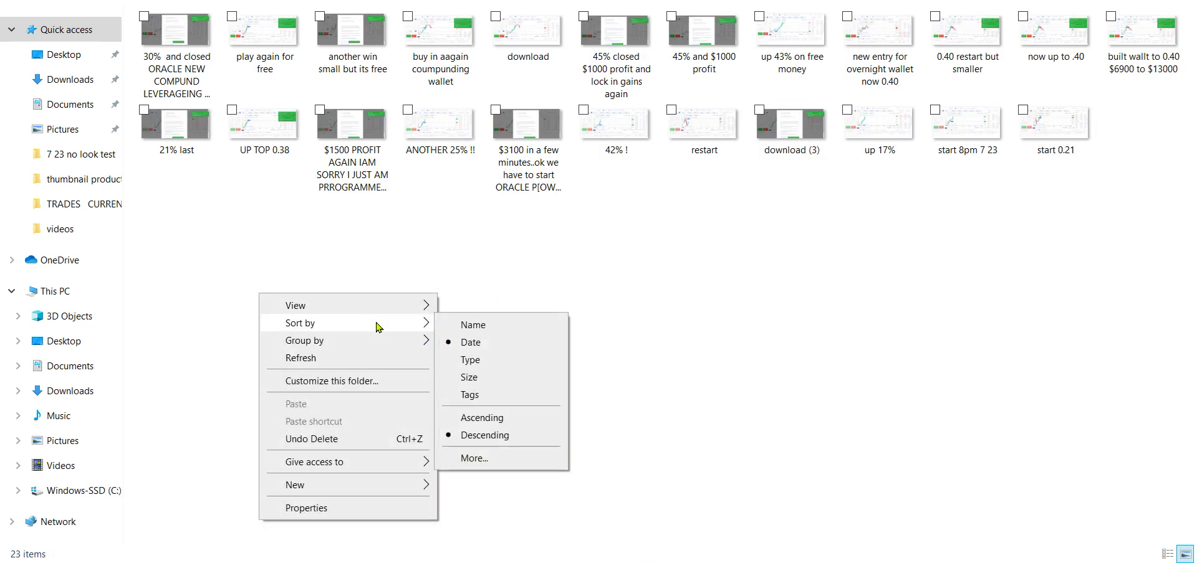
{"action": "left_click", "coordinate": [485, 340]}
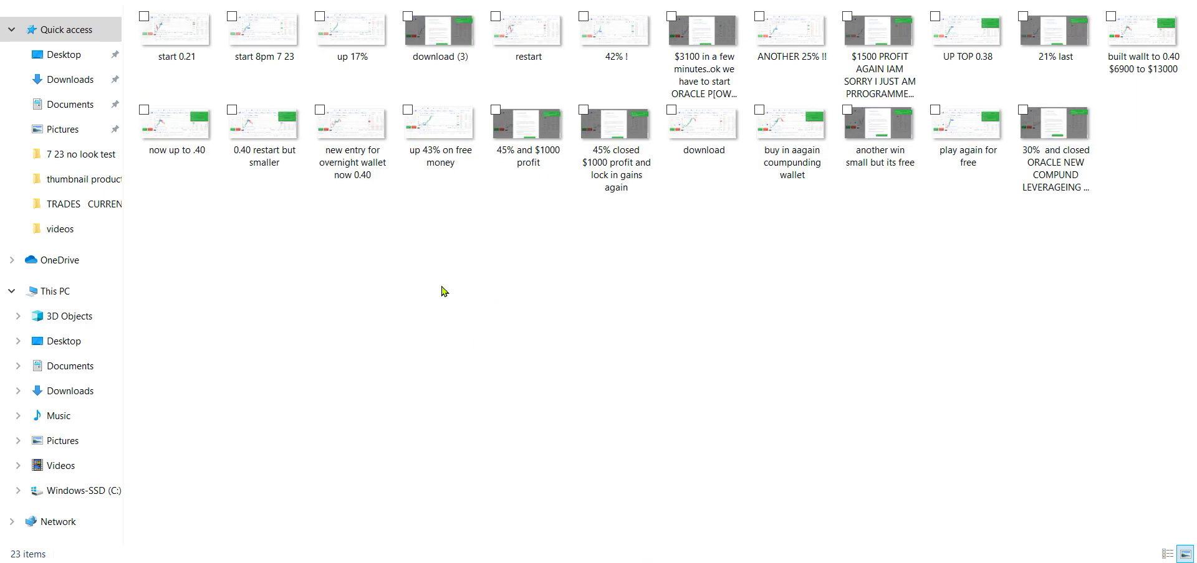
Step: View the screenshots "start 0.21", "start 8pm 7 23" and "up 17%" one after another at full size
{"action": "double_click", "coordinate": [187, 55]}
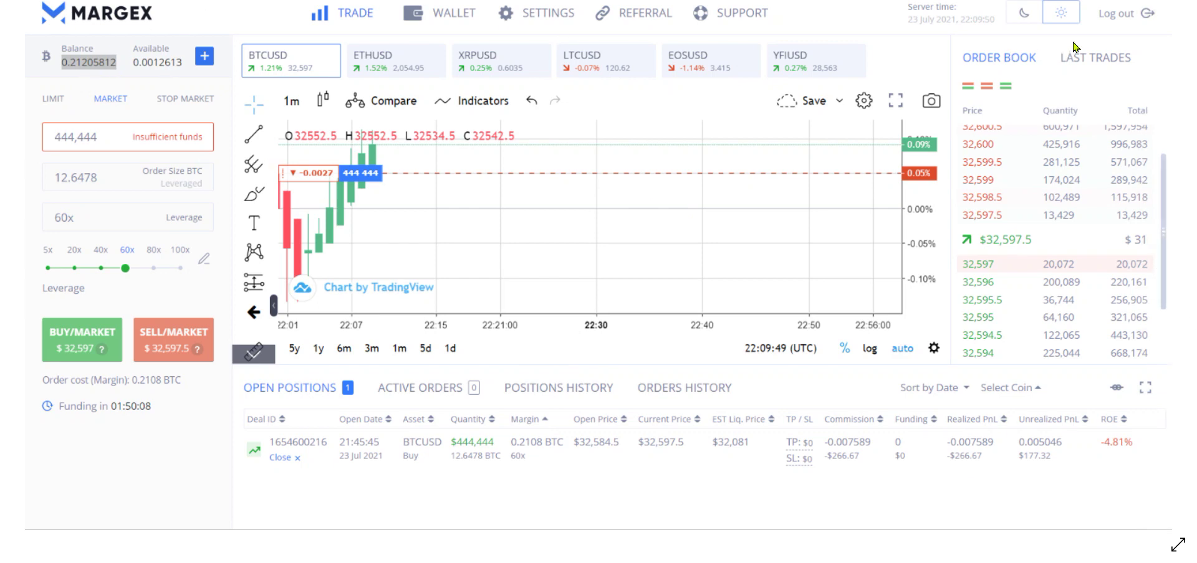
{"action": "key", "text": "Escape"}
{"action": "double_click", "coordinate": [298, 39]}
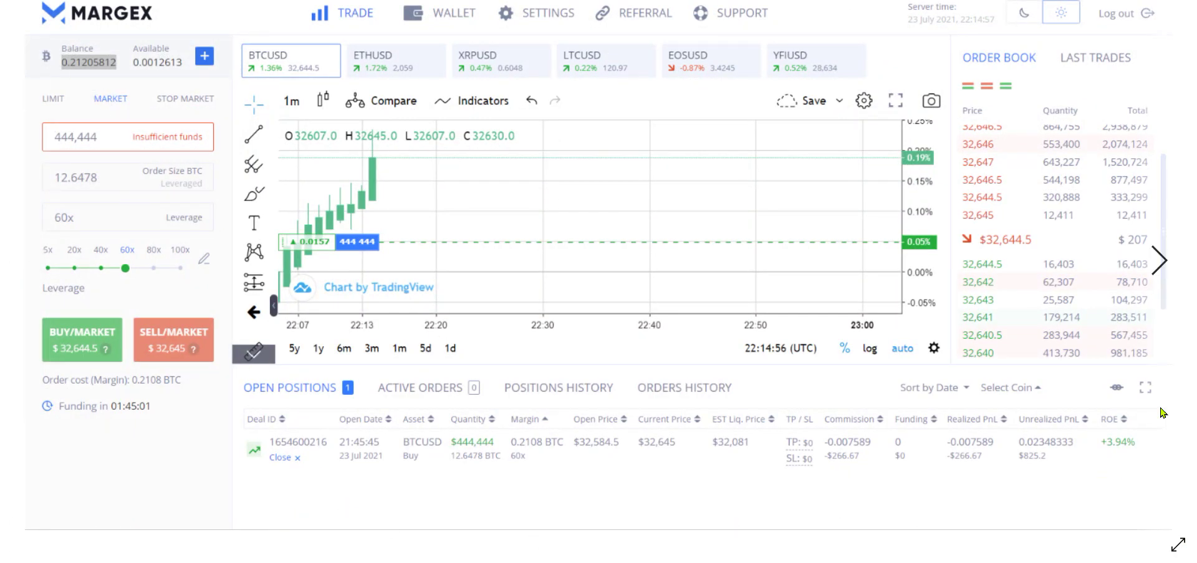
{"action": "key", "text": "Escape"}
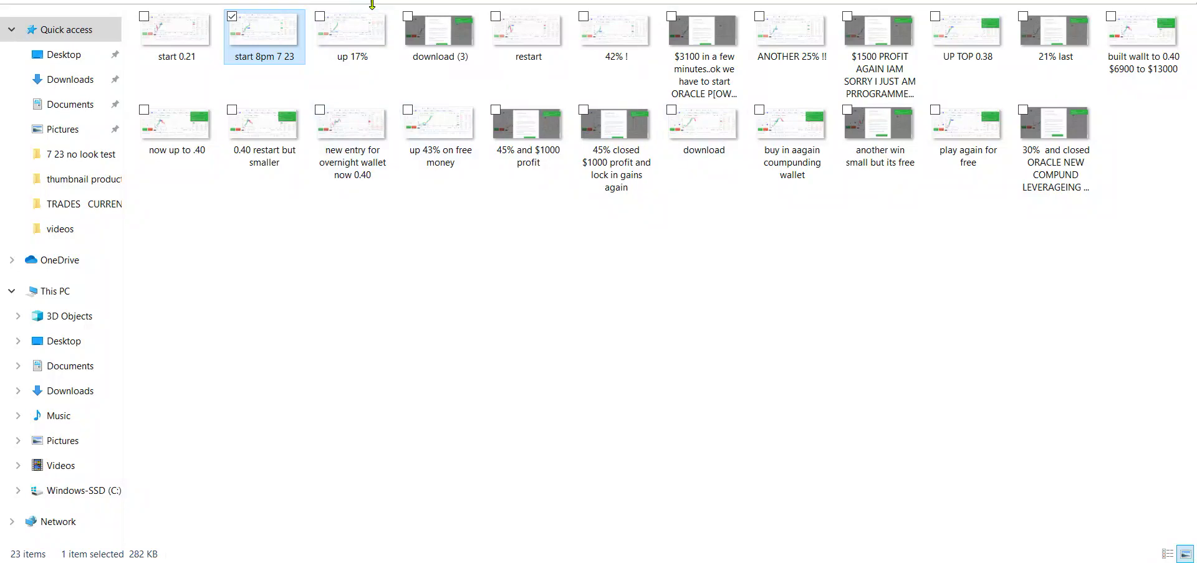
{"action": "double_click", "coordinate": [367, 42]}
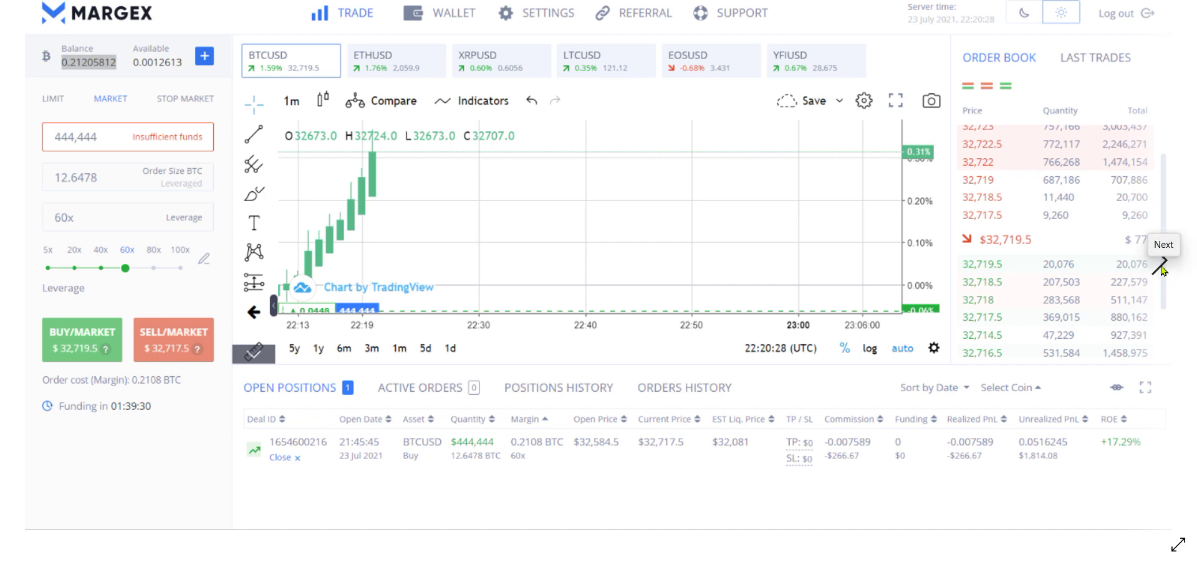
Step: Page on from "up 17%" through the next four trade screenshots to the "$3100 in a few minutes" closed deal
{"action": "left_click", "coordinate": [1160, 266]}
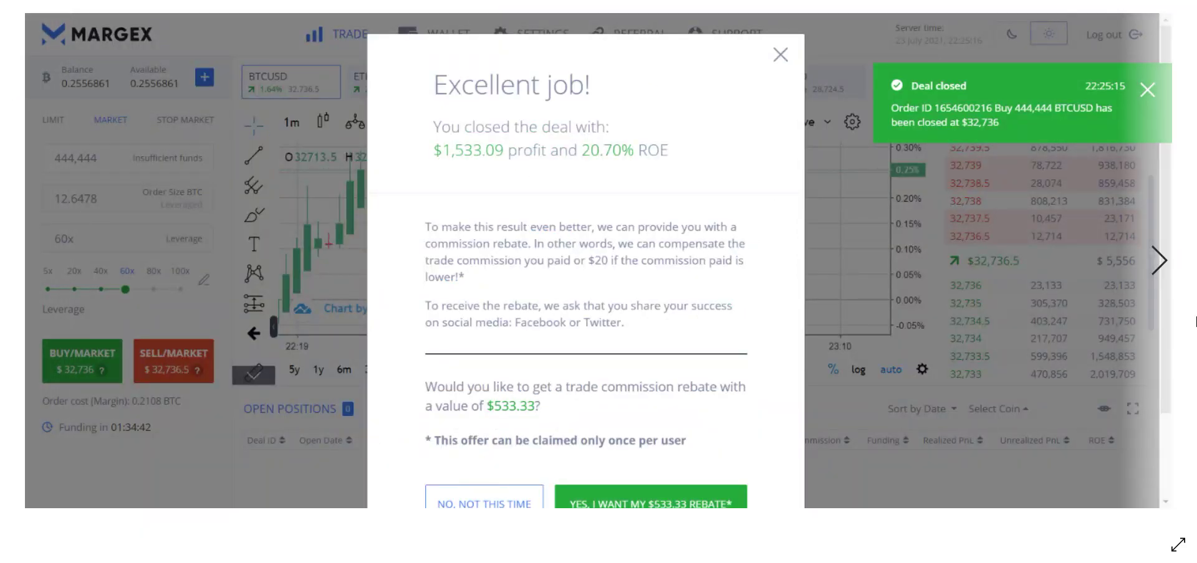
{"action": "left_click", "coordinate": [1161, 267]}
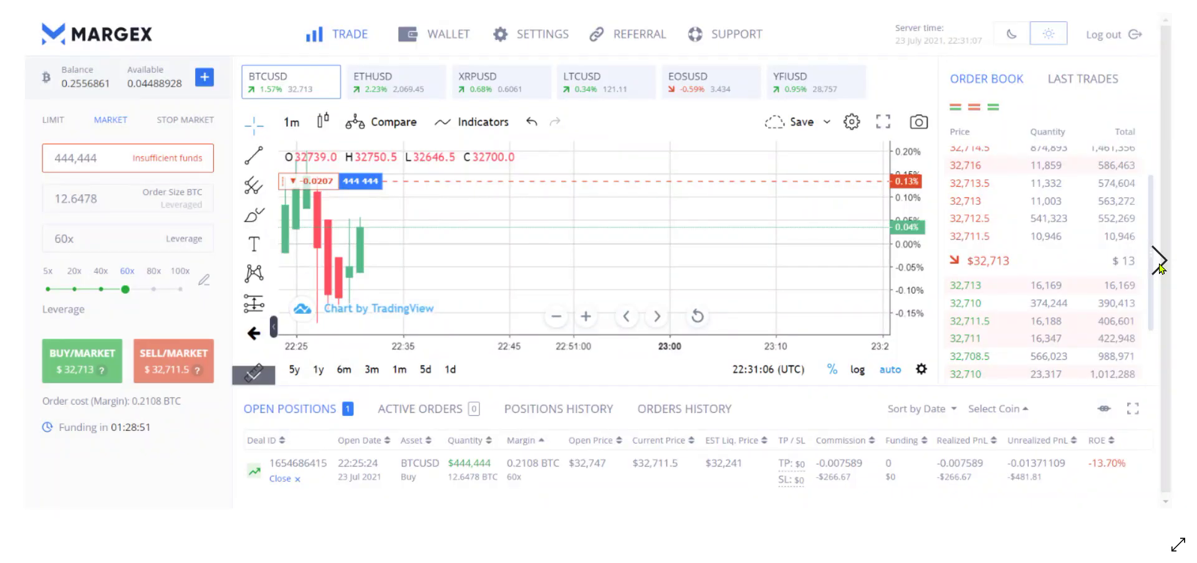
{"action": "left_click", "coordinate": [1161, 267]}
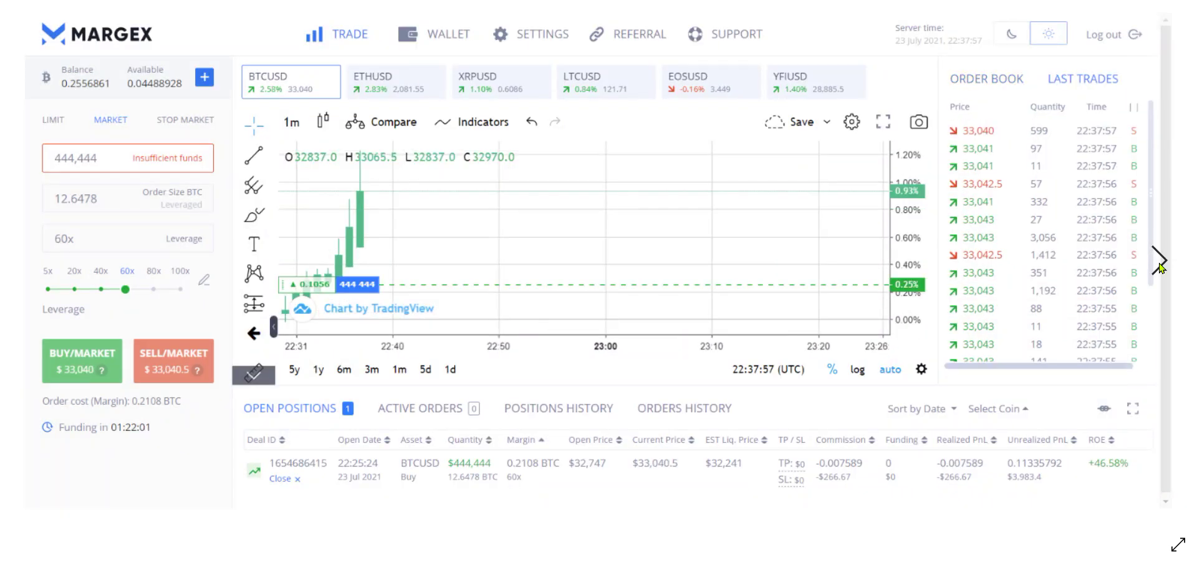
{"action": "left_click", "coordinate": [1160, 267]}
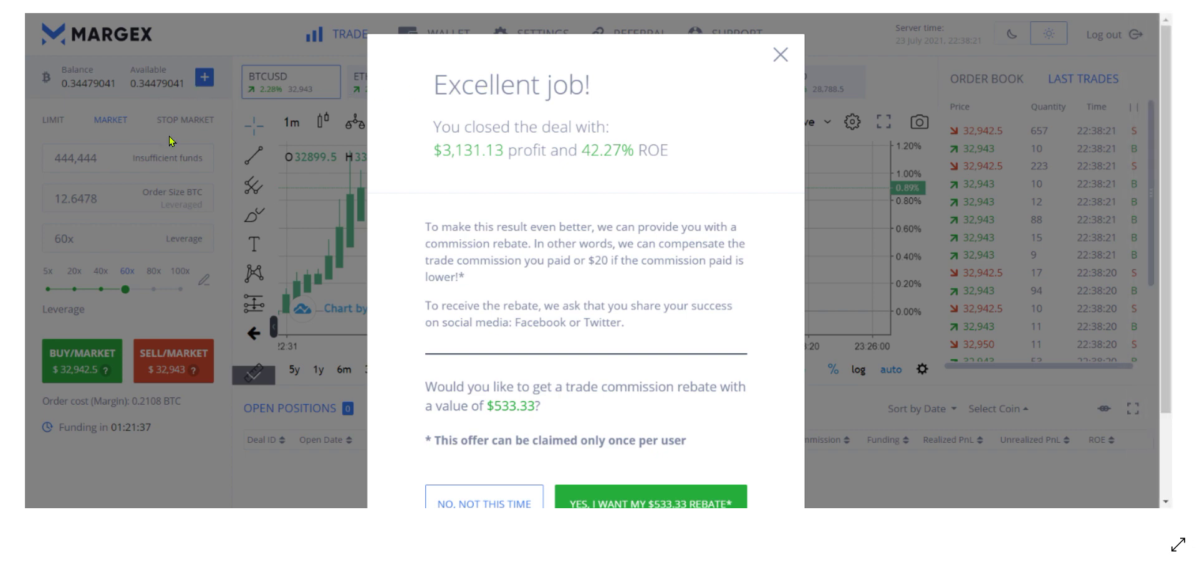
Step: Examine the balance on the "$3100" screenshot and page on through "ANOTHER 25% !!" and "$1500 PROFIT AGAIN" to "21% last"
{"action": "mouse_move", "coordinate": [90, 169]}
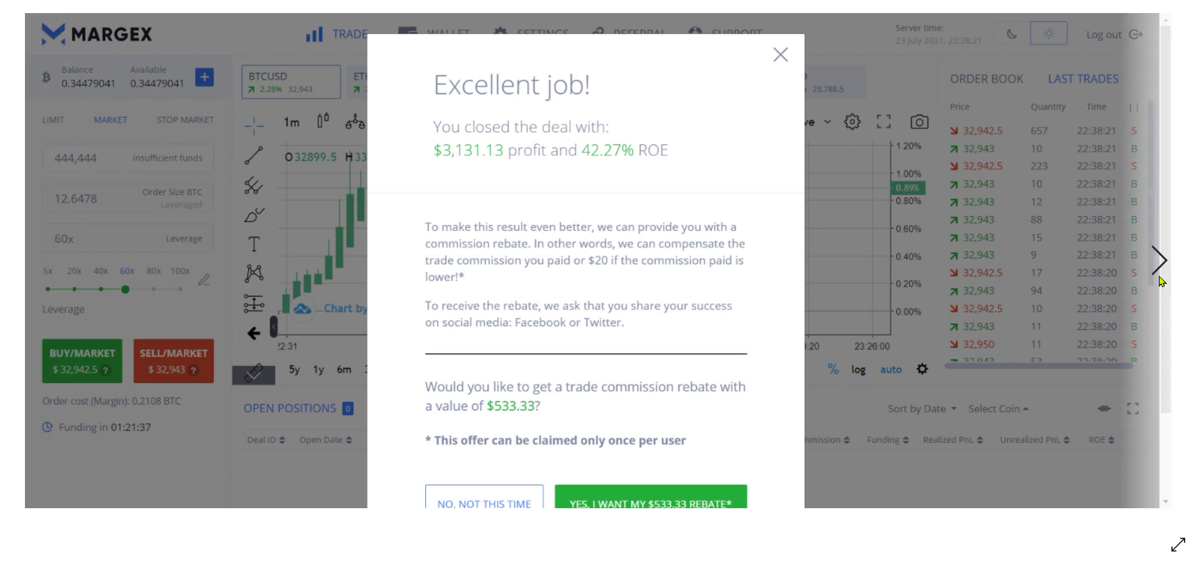
{"action": "left_click", "coordinate": [1161, 267]}
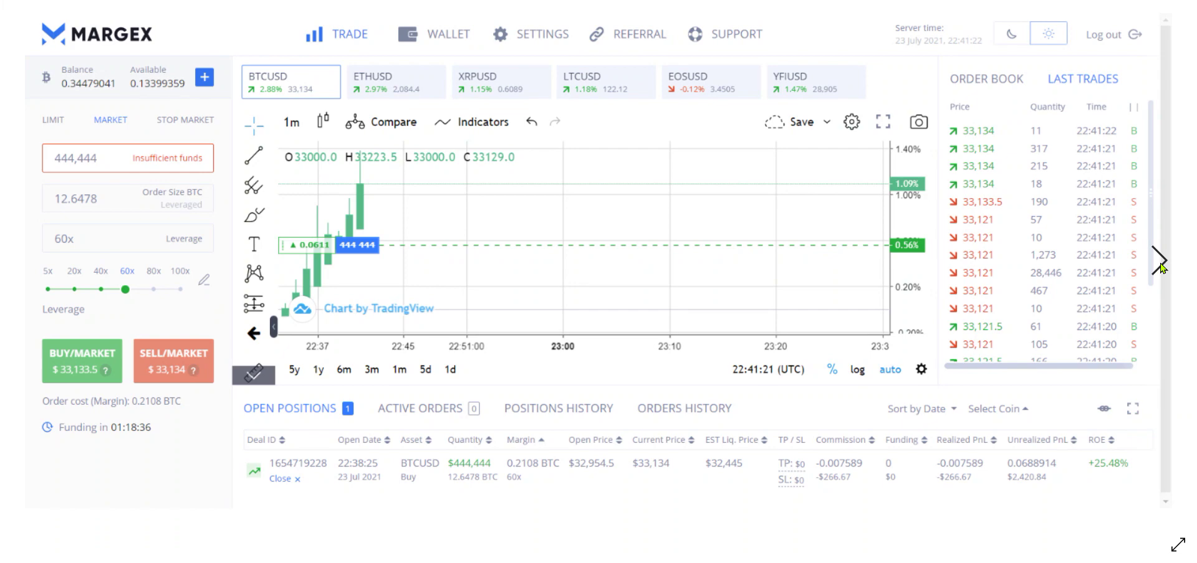
{"action": "left_click", "coordinate": [1161, 267]}
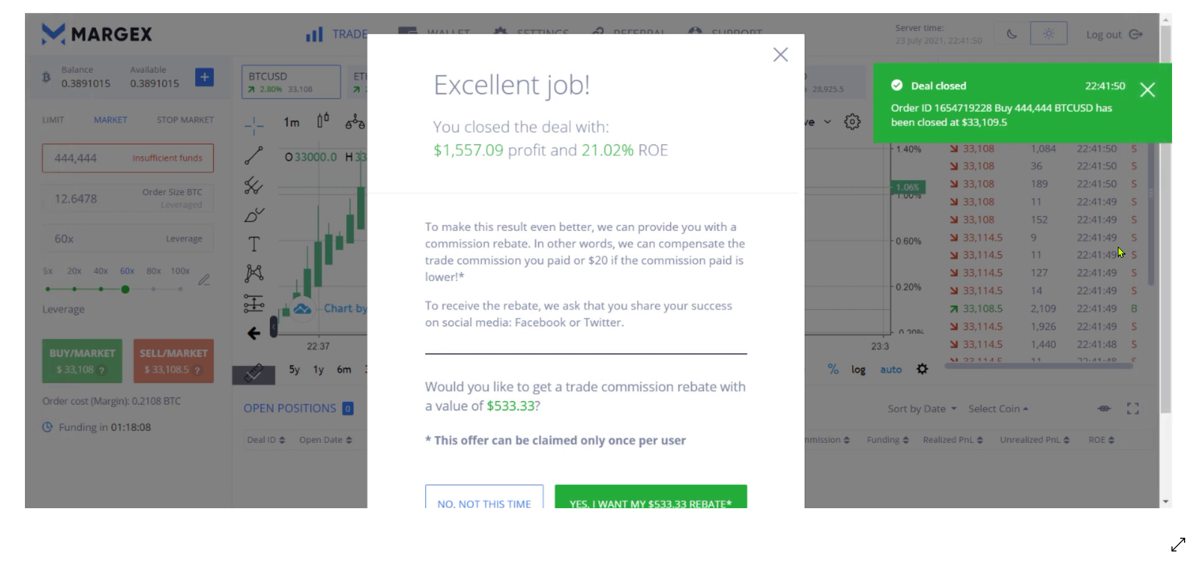
{"action": "left_click", "coordinate": [1160, 265]}
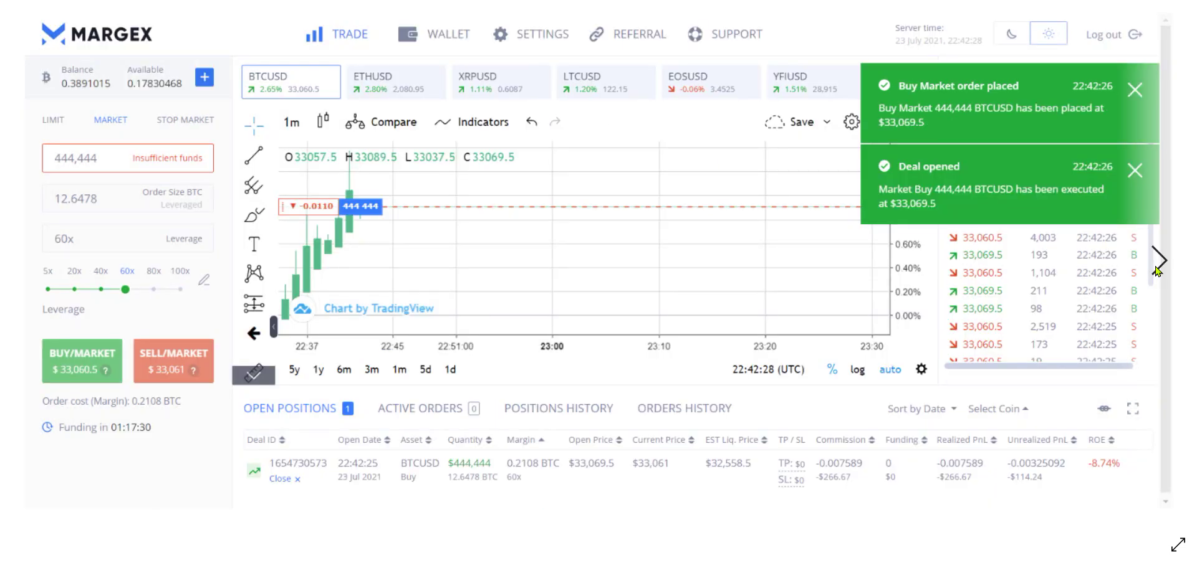
{"action": "left_click", "coordinate": [1159, 267]}
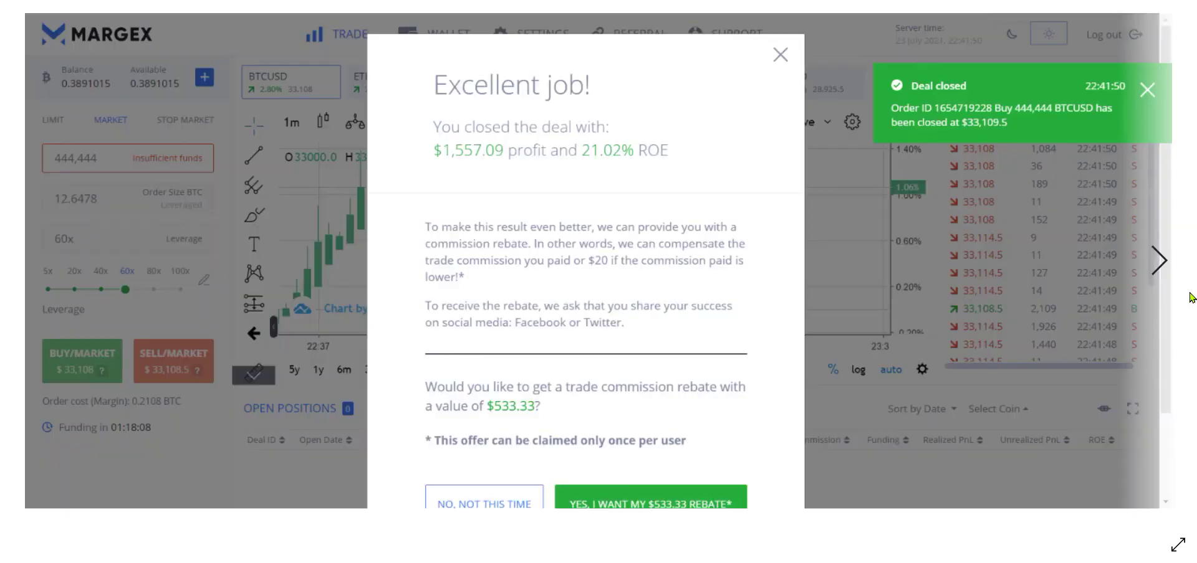
Step: Review the smaller 144,444 trades, paging from "new entry for overnight wallet now 0.40" to the "buy in aagain coumpounding wallet" screenshot
{"action": "left_click", "coordinate": [1159, 261]}
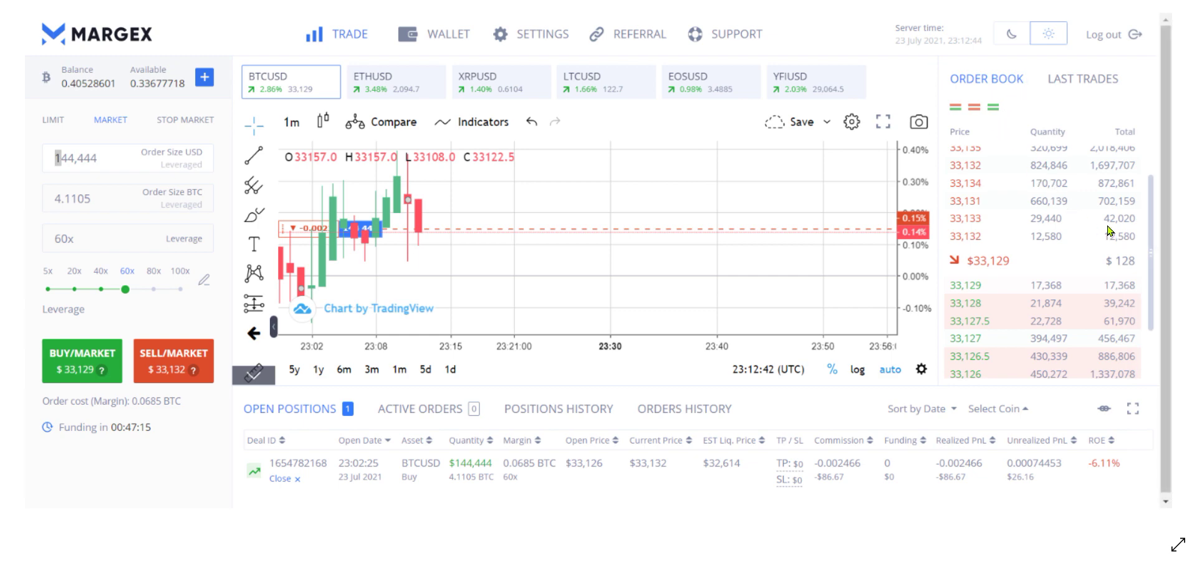
{"action": "left_click", "coordinate": [1156, 271]}
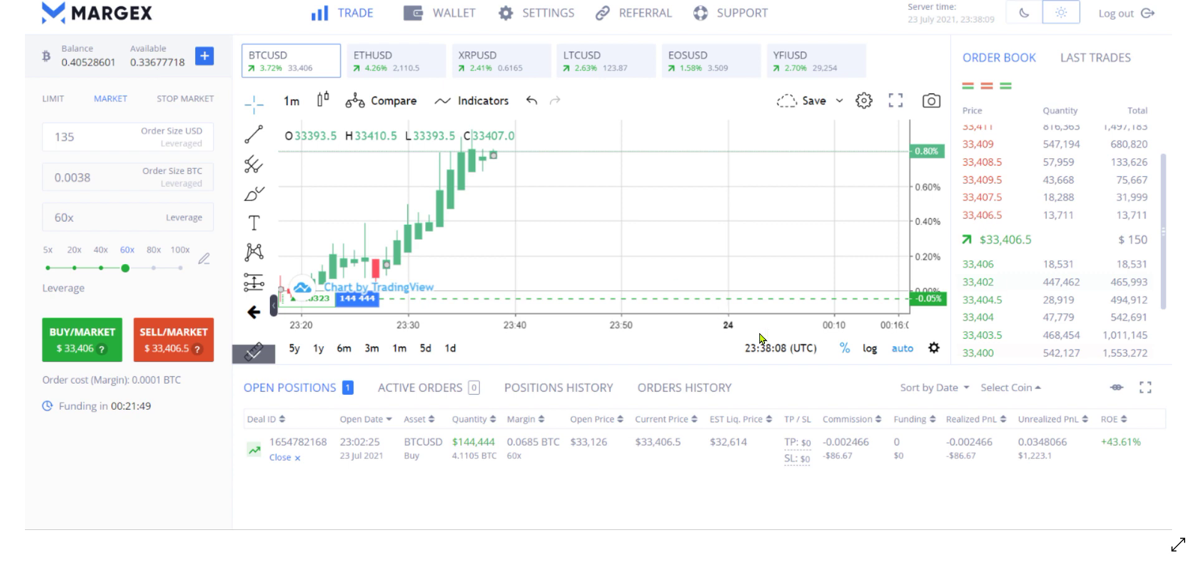
{"action": "left_click", "coordinate": [1161, 262]}
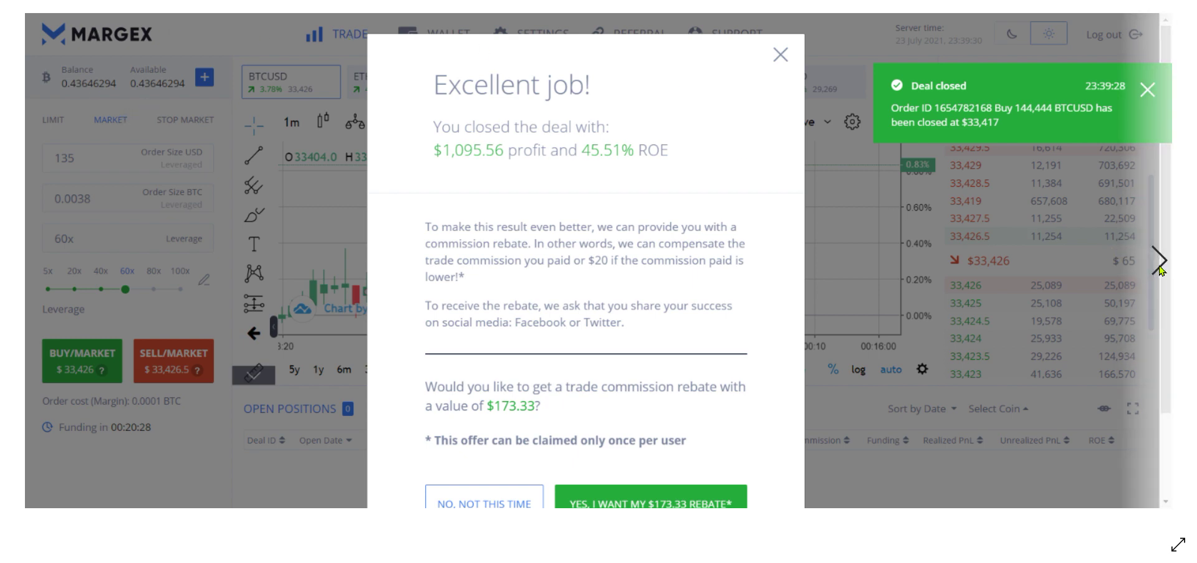
{"action": "left_click", "coordinate": [1157, 266]}
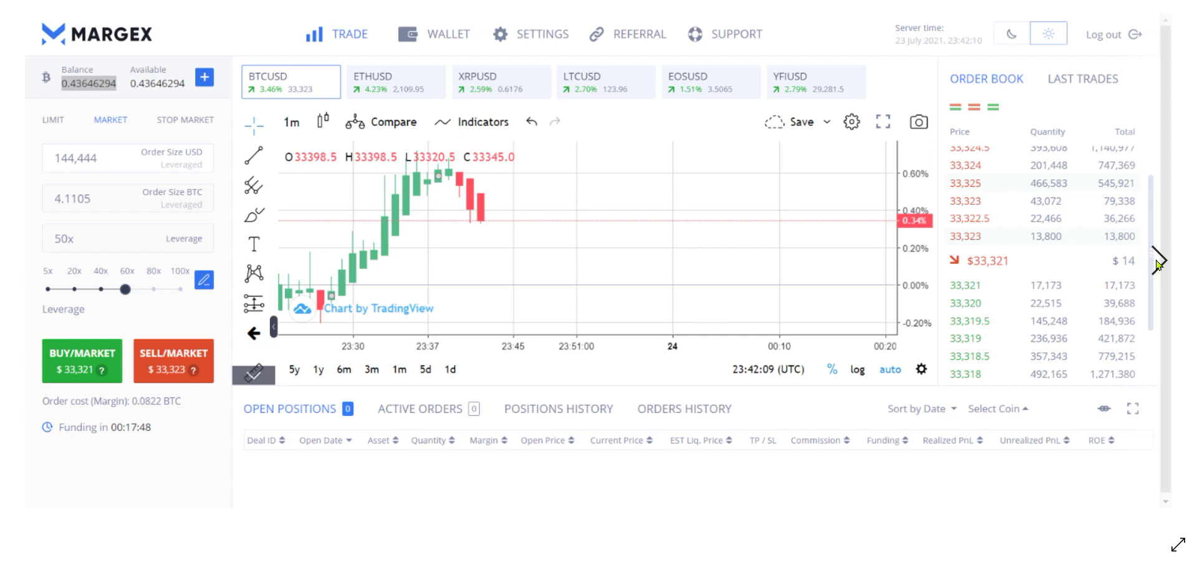
{"action": "left_click", "coordinate": [1157, 266]}
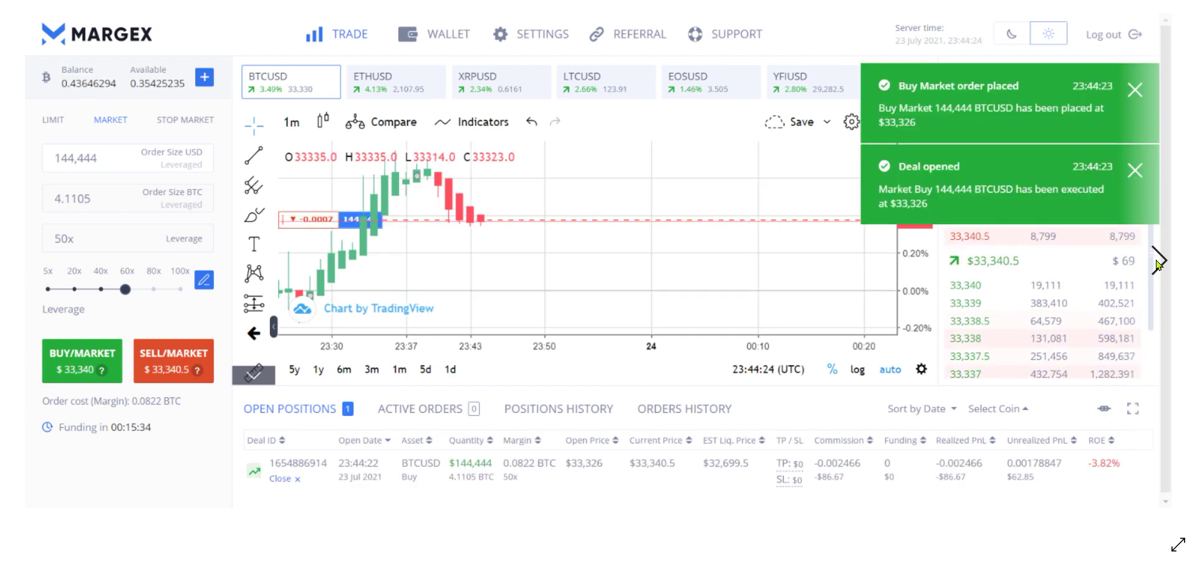
Step: Page on from the "buy in aagain coumpounding wallet" screenshot through "another win small but its free" and "play again for free"
{"action": "left_click", "coordinate": [1157, 266]}
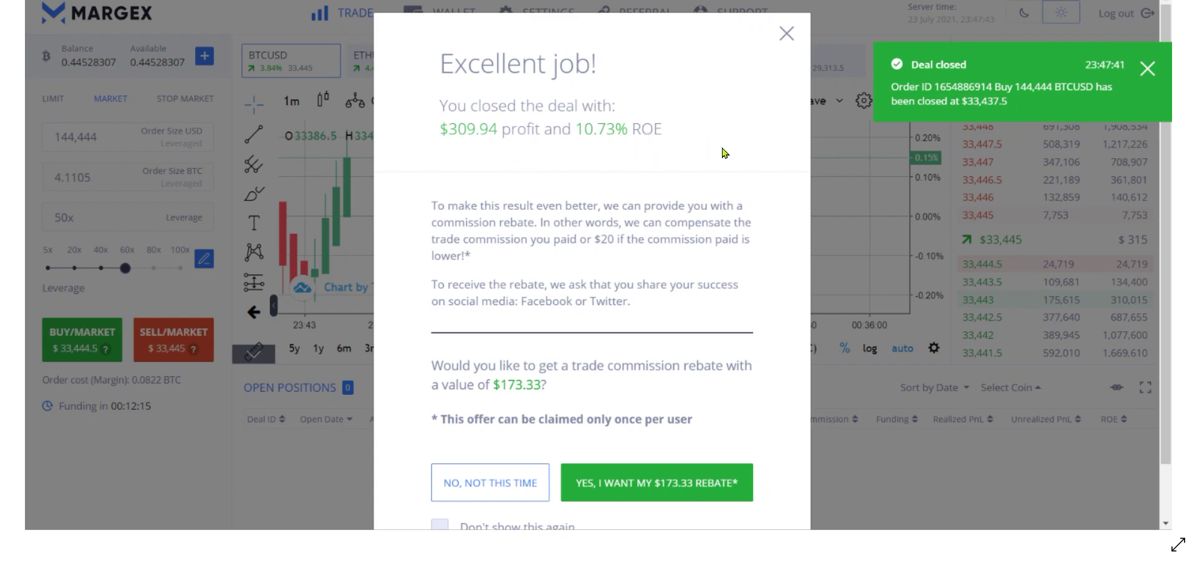
{"action": "mouse_move", "coordinate": [1162, 260]}
{"action": "left_click", "coordinate": [1159, 261]}
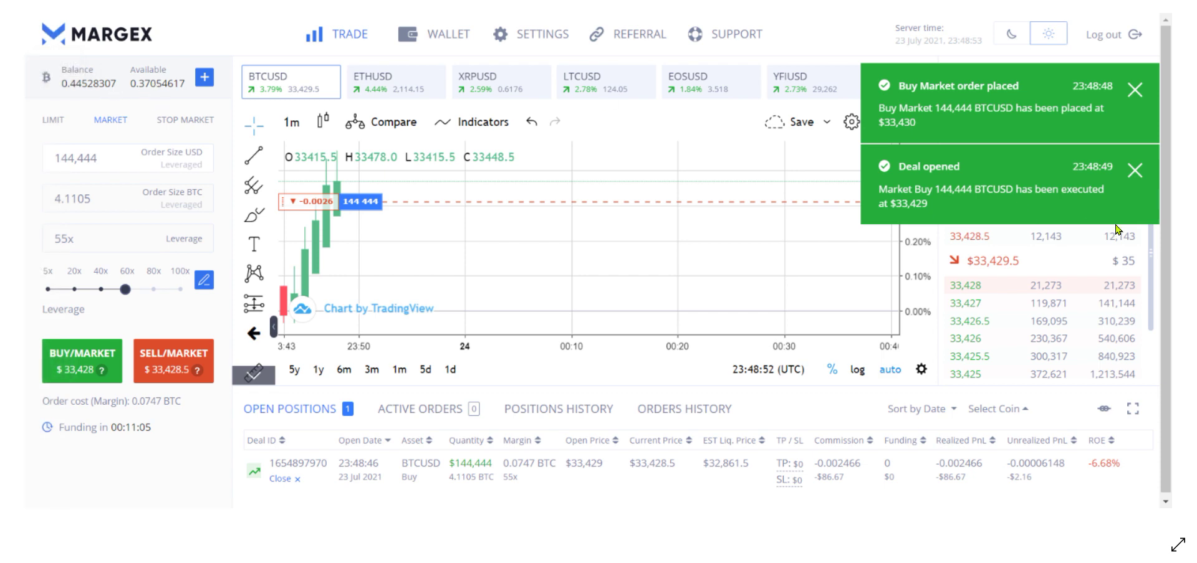
{"action": "left_click", "coordinate": [1160, 268]}
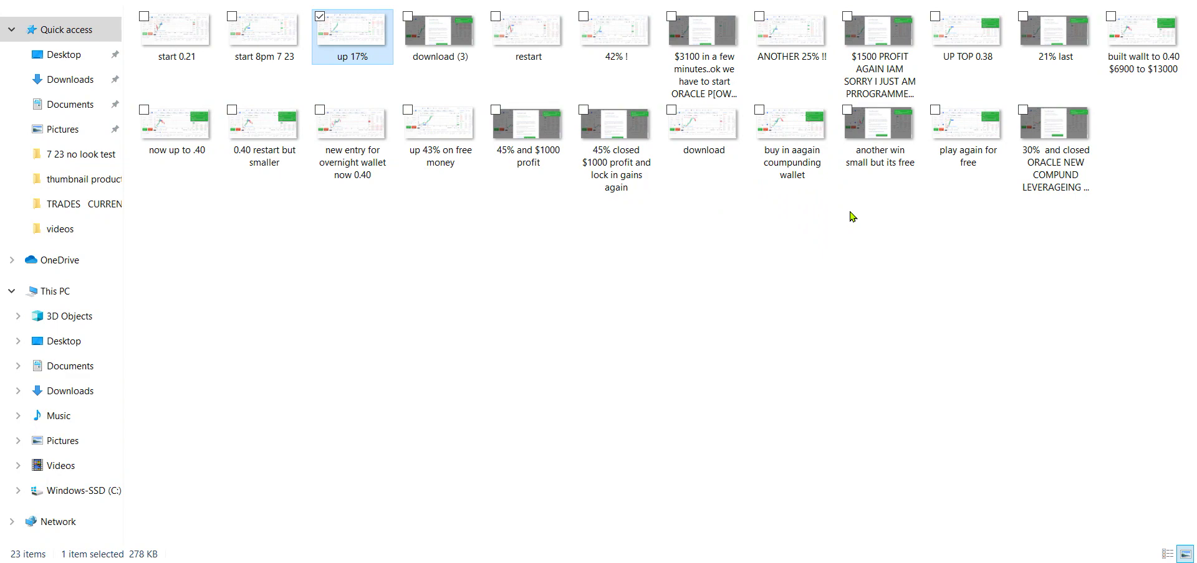
Step: Reopen "another win small but its free", "play again for free" and "30% and closed" individually from the folder and close each one
{"action": "double_click", "coordinate": [897, 167]}
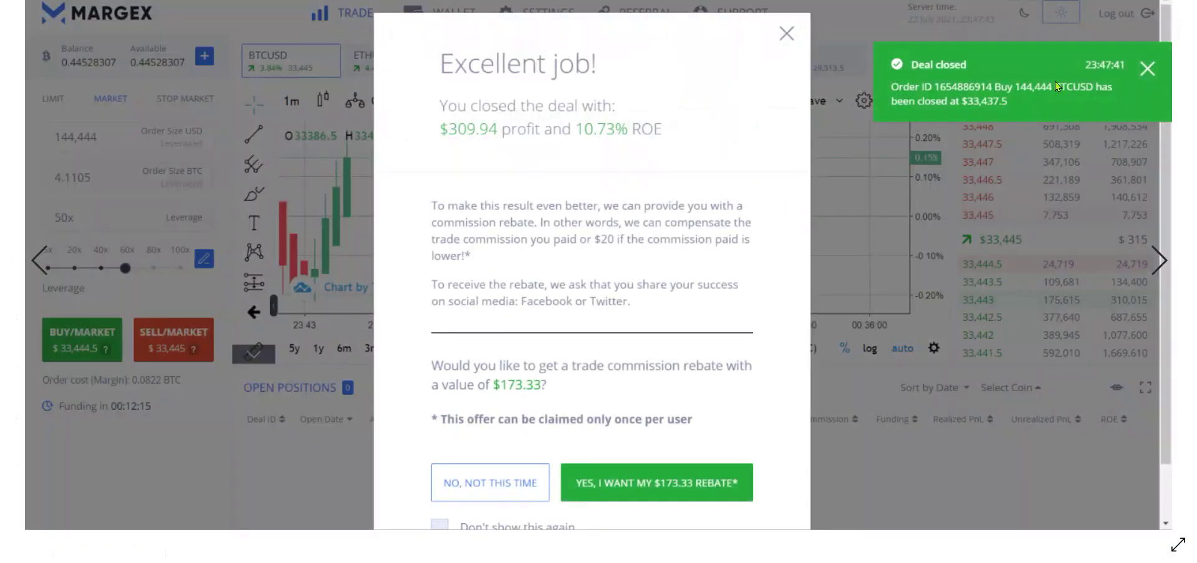
{"action": "key", "text": "alt+F4"}
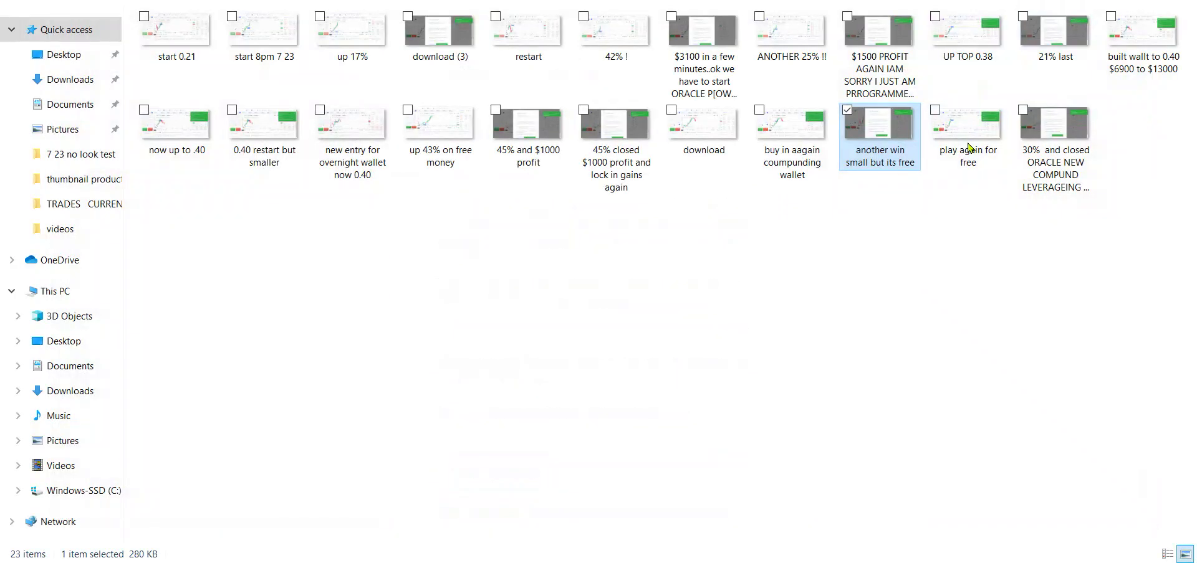
{"action": "double_click", "coordinate": [995, 123]}
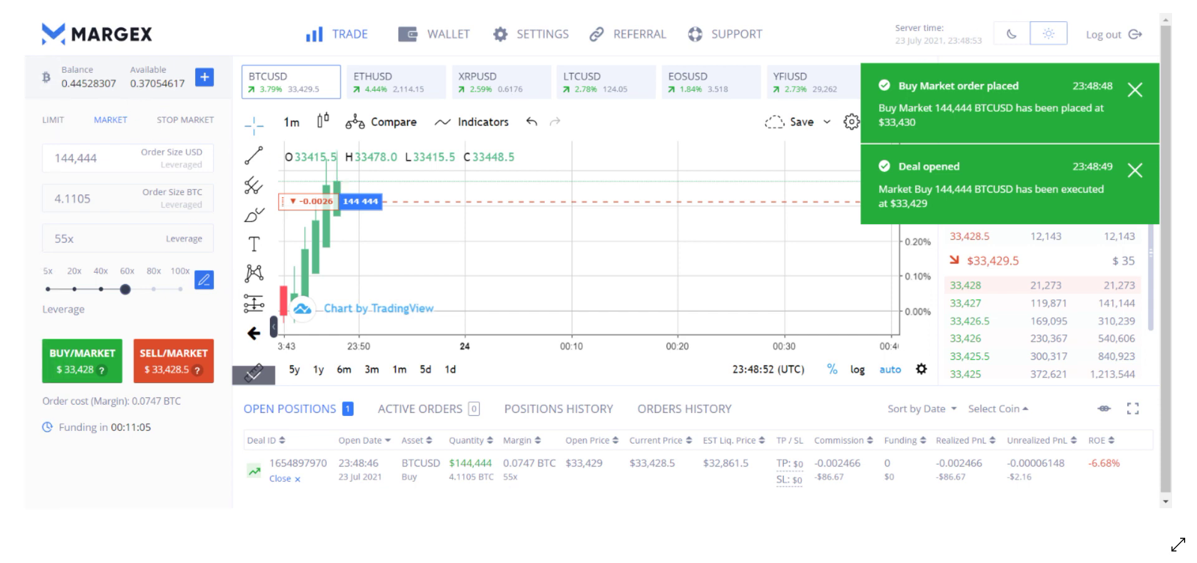
{"action": "key", "text": "Escape"}
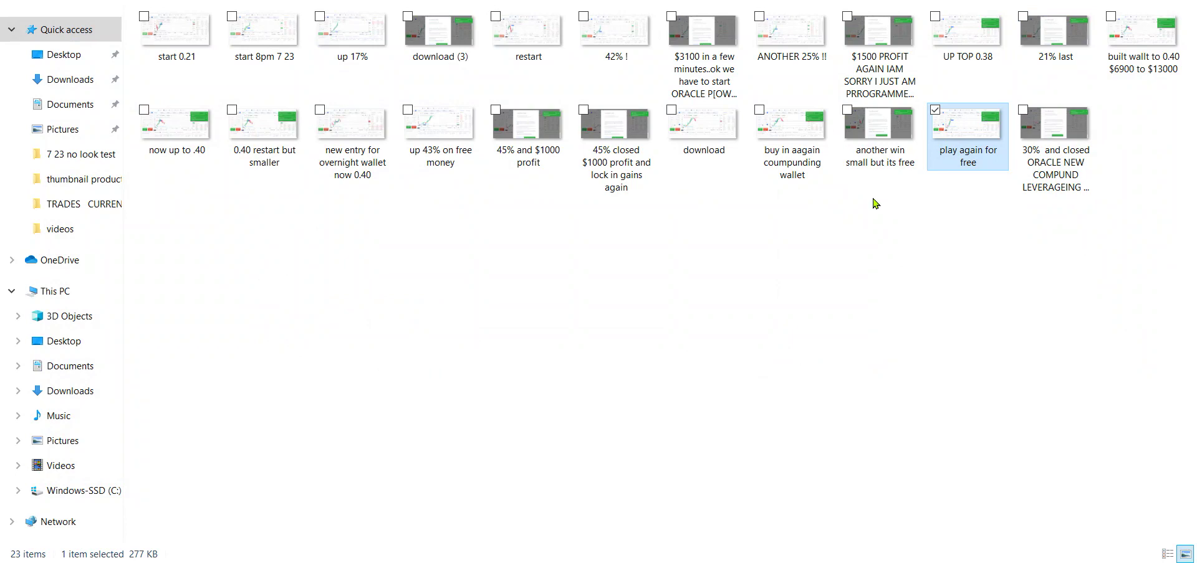
{"action": "double_click", "coordinate": [1073, 139]}
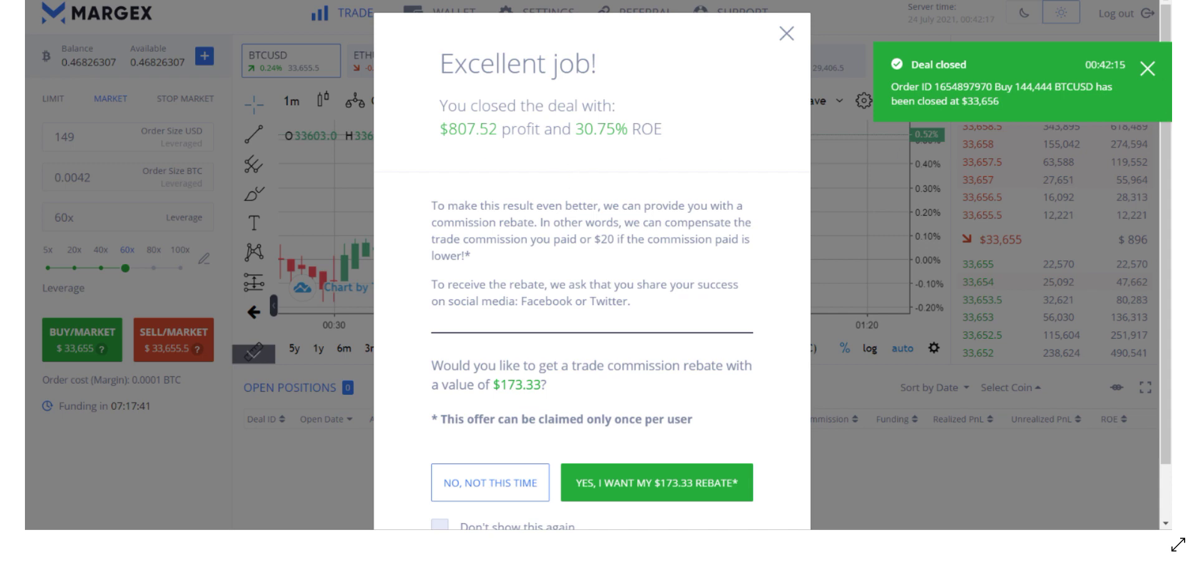
{"action": "key", "text": "Escape"}
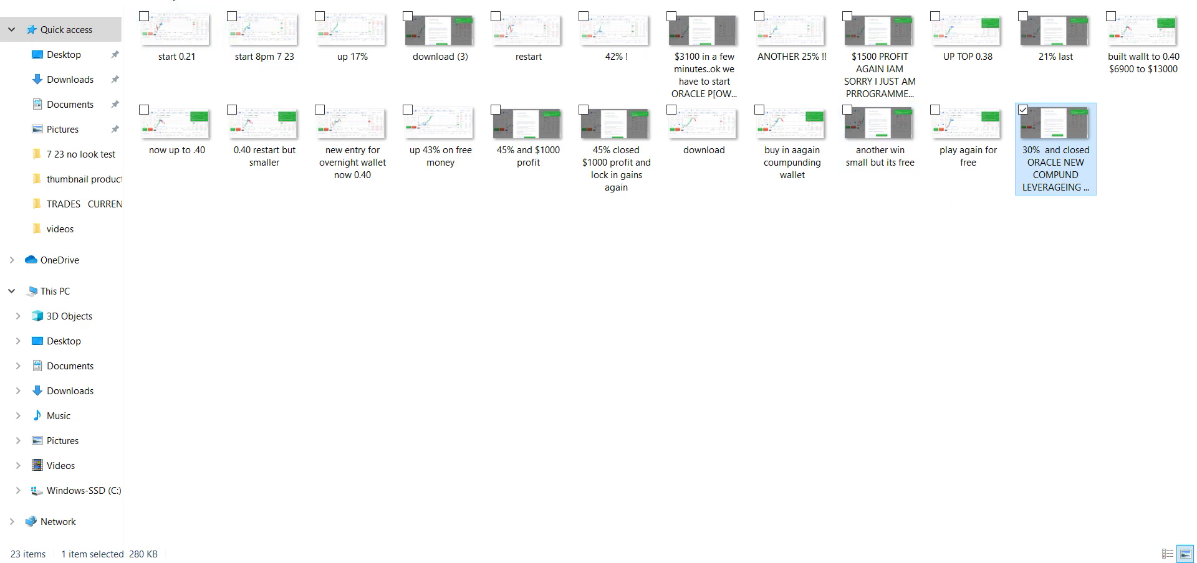
Step: Switch to the Margex trading page and check the balance, then compare the US dollar conversions of 0.21 and 0.46826307 Bitcoin
{"action": "key", "text": "alt+Tab"}
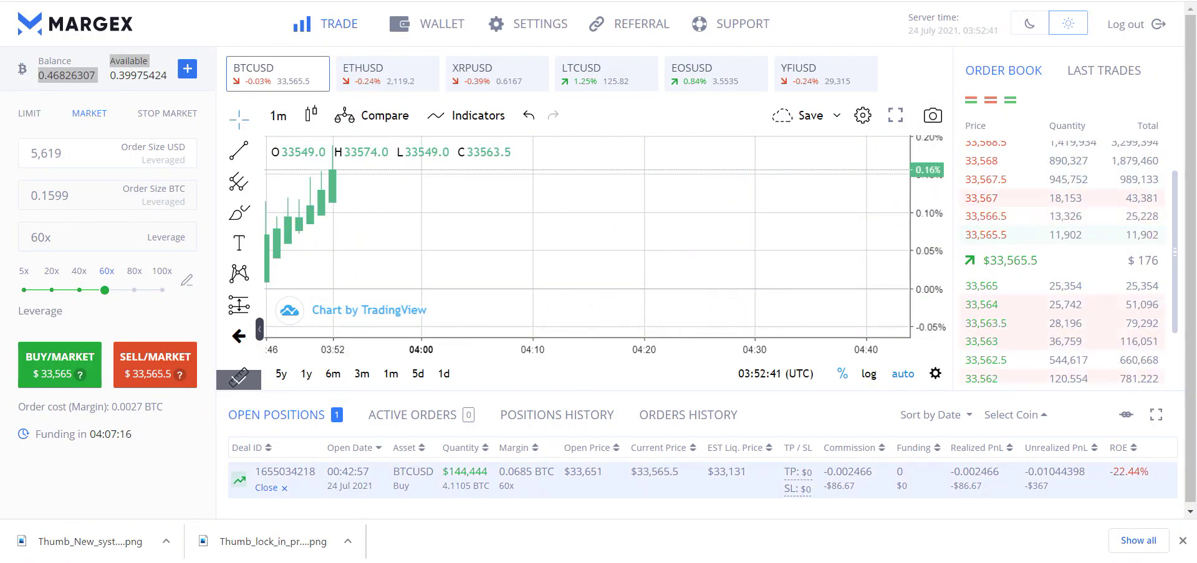
{"action": "left_click", "coordinate": [767, 294]}
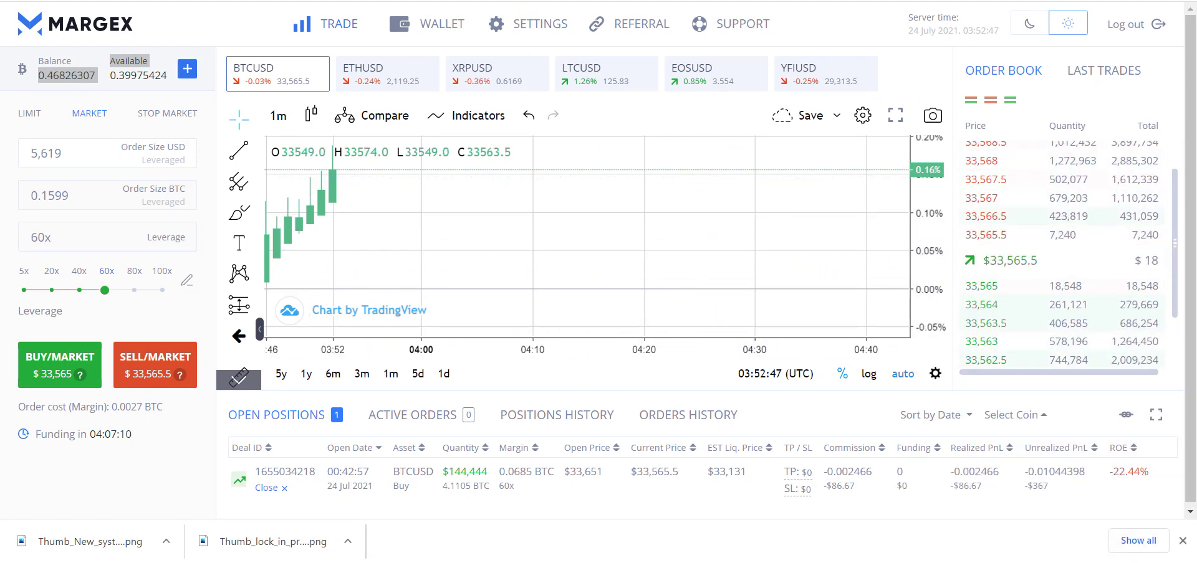
{"action": "key", "text": "ctrl+Tab"}
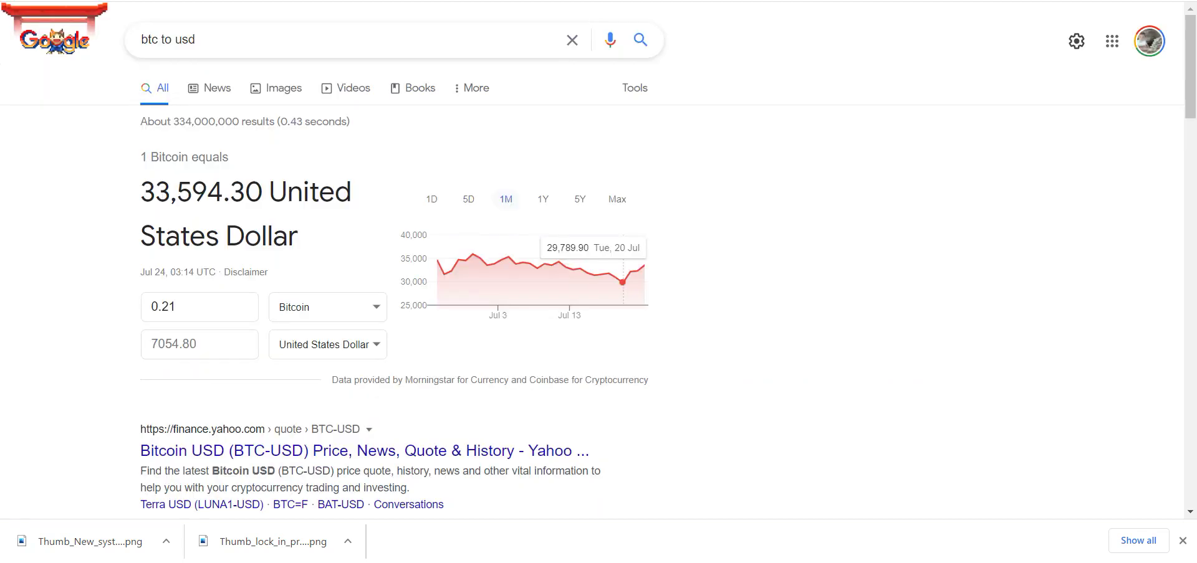
{"action": "key", "text": "ctrl+a"}
{"action": "type", "text": "0.46826307"}
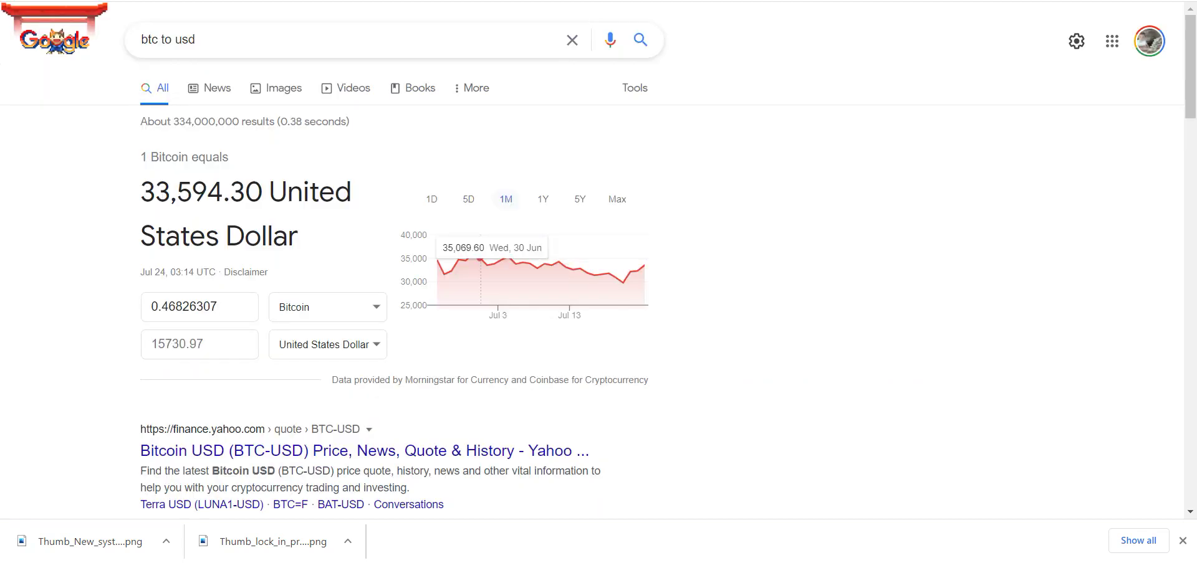
Step: Paste the 0.46826307 balance as the Bitcoin amount in a fresh BTC to USD converter and remove the stray trailing character
{"action": "key", "text": "F5"}
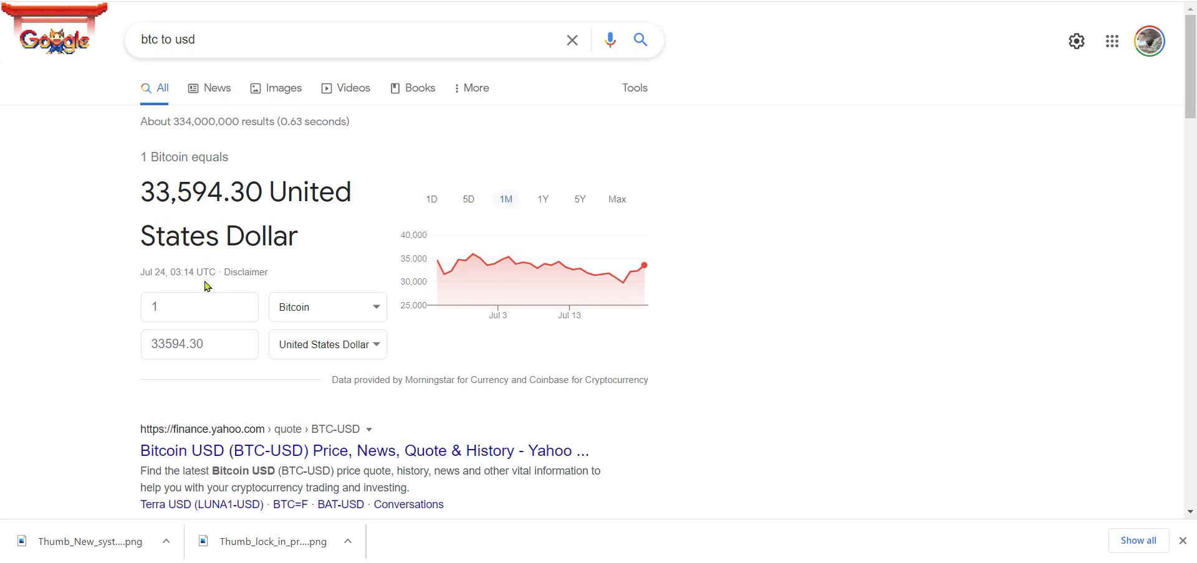
{"action": "left_click", "coordinate": [159, 306]}
{"action": "right_click", "coordinate": [167, 304]}
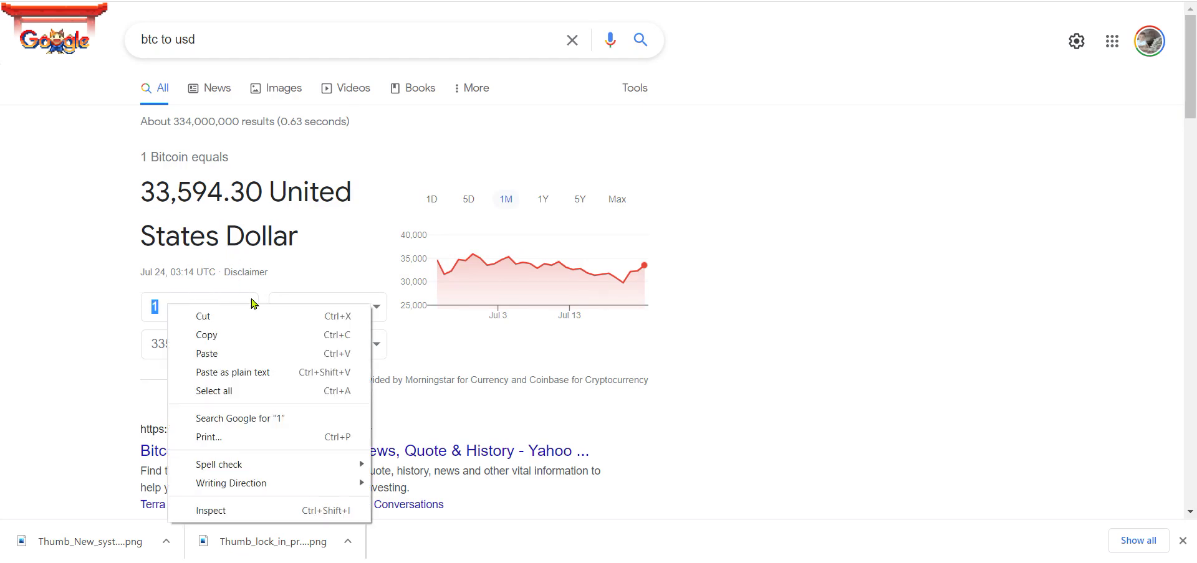
{"action": "left_click", "coordinate": [219, 352]}
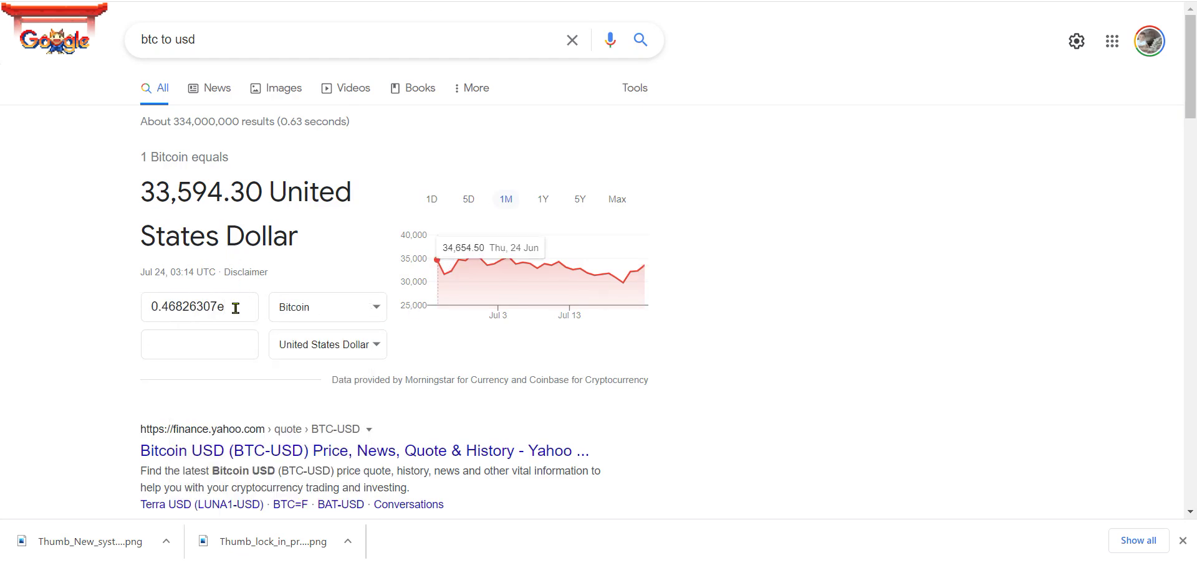
{"action": "key", "text": "BackSpace"}
Step: Compare the dollar value of the 0.21 Bitcoin starting wallet with that of the 0.46826307 balance
{"action": "key", "text": "ctrl+a"}
{"action": "type", "text": "0.21"}
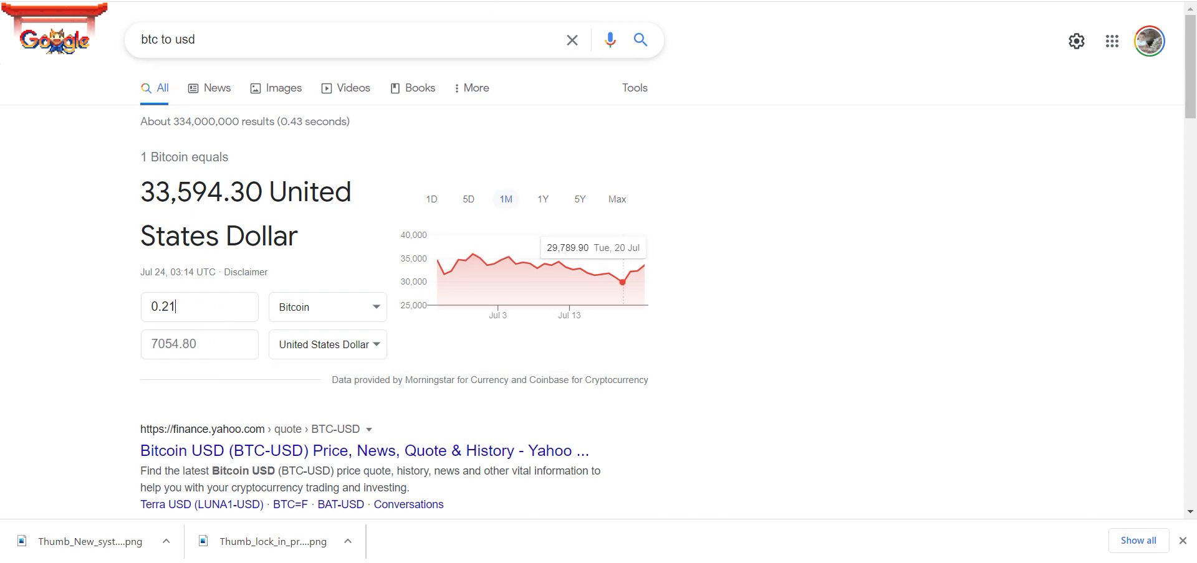
{"action": "key", "text": "F5"}
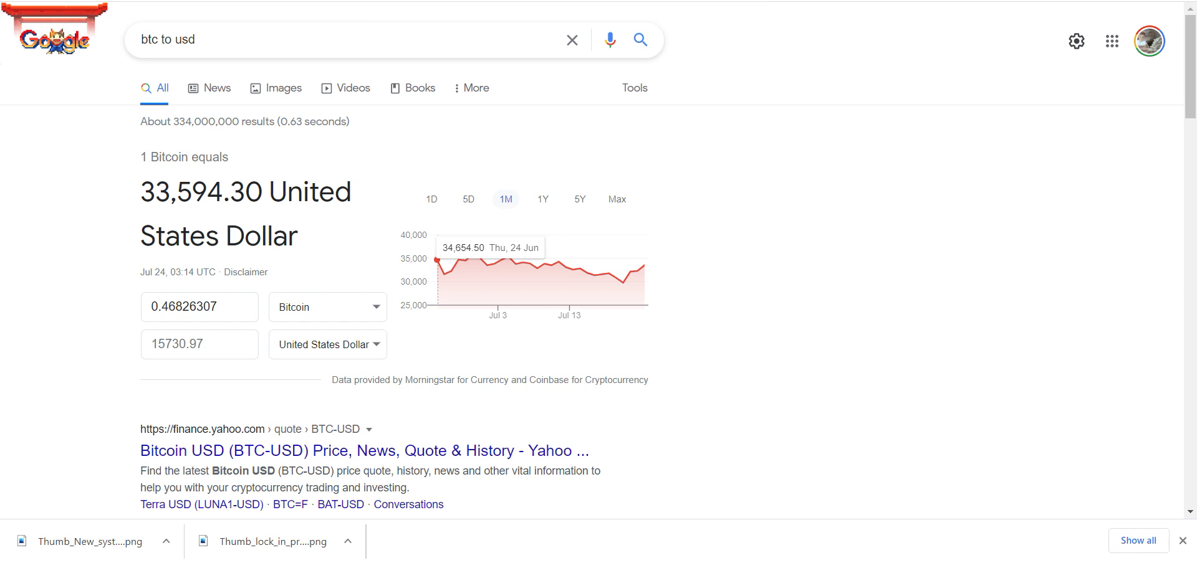
Step: Copy the available balance of 0.39975424 BTC from the Margex trading page
{"action": "key", "text": "ctrl+Tab"}
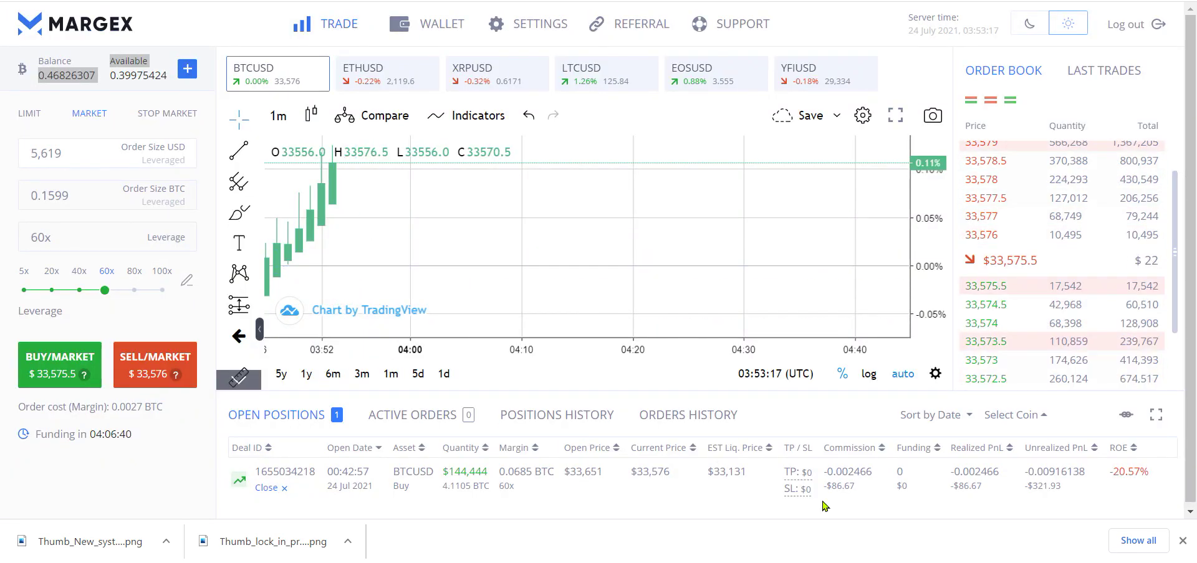
{"action": "left_click", "coordinate": [114, 91]}
{"action": "left_click_drag", "start_coordinate": [110, 75], "coordinate": [163, 75]}
{"action": "key", "text": "super+c"}
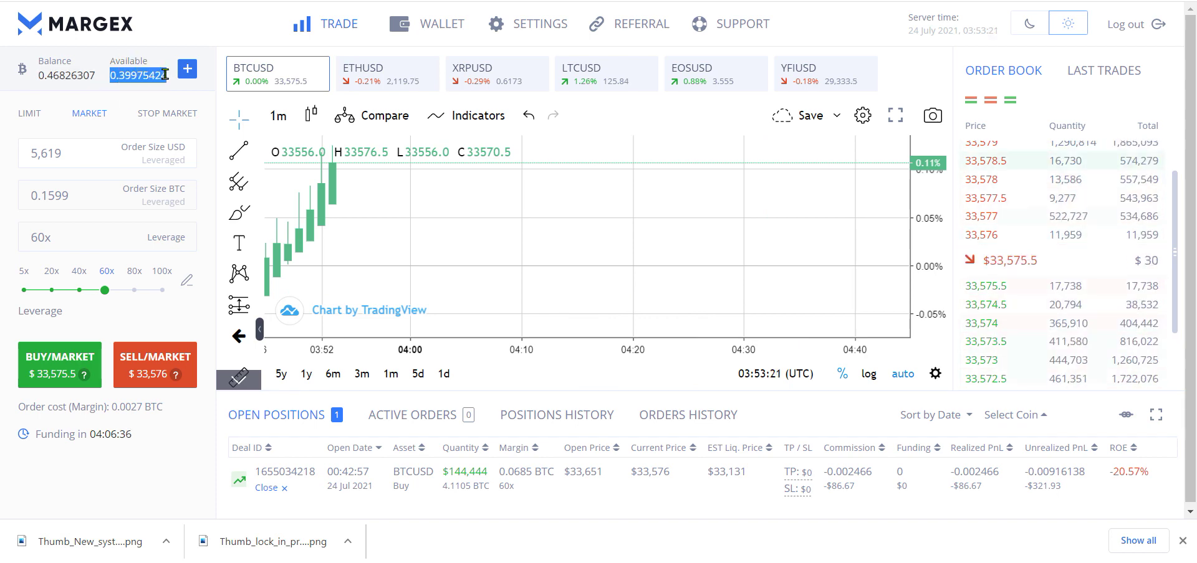
{"action": "right_click", "coordinate": [163, 74]}
{"action": "left_click", "coordinate": [187, 88]}
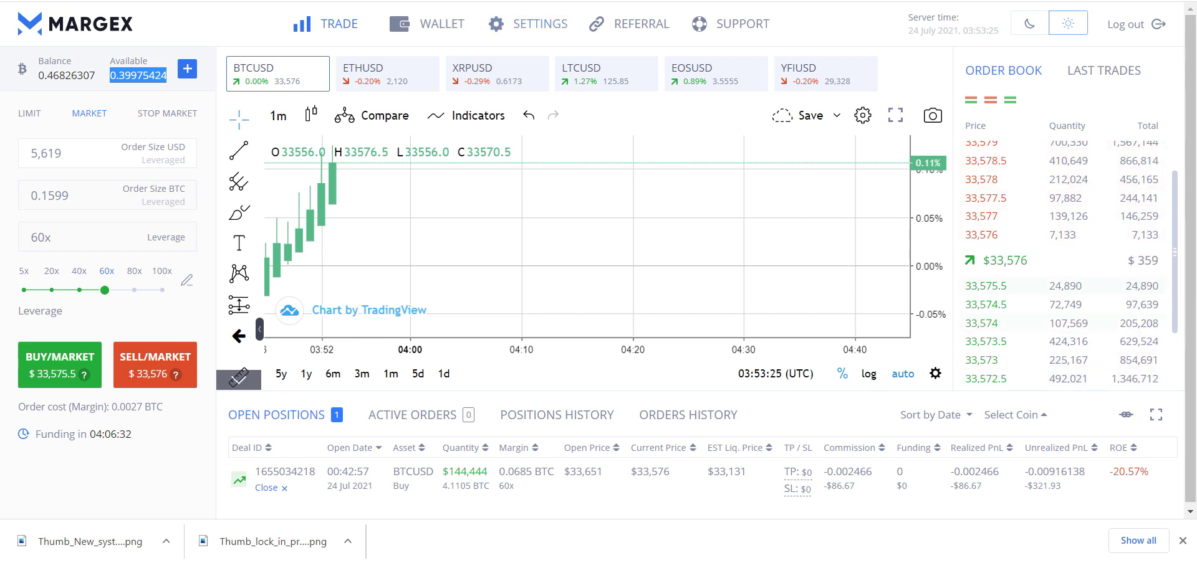
Step: Replace the Bitcoin amount in the BTC to USD converter with the copied available balance of 0.39975424
{"action": "key", "text": "ctrl+Tab"}
{"action": "key", "text": "ctrl+a"}
{"action": "type", "text": "0.46826307"}
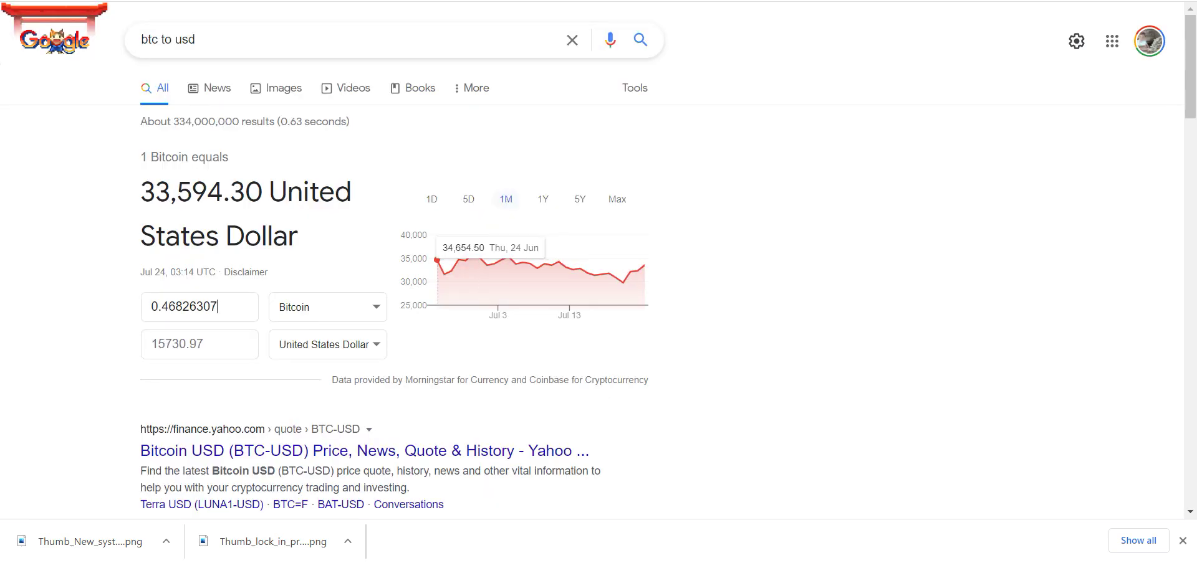
{"action": "left_click_drag", "start_coordinate": [224, 308], "coordinate": [130, 307]}
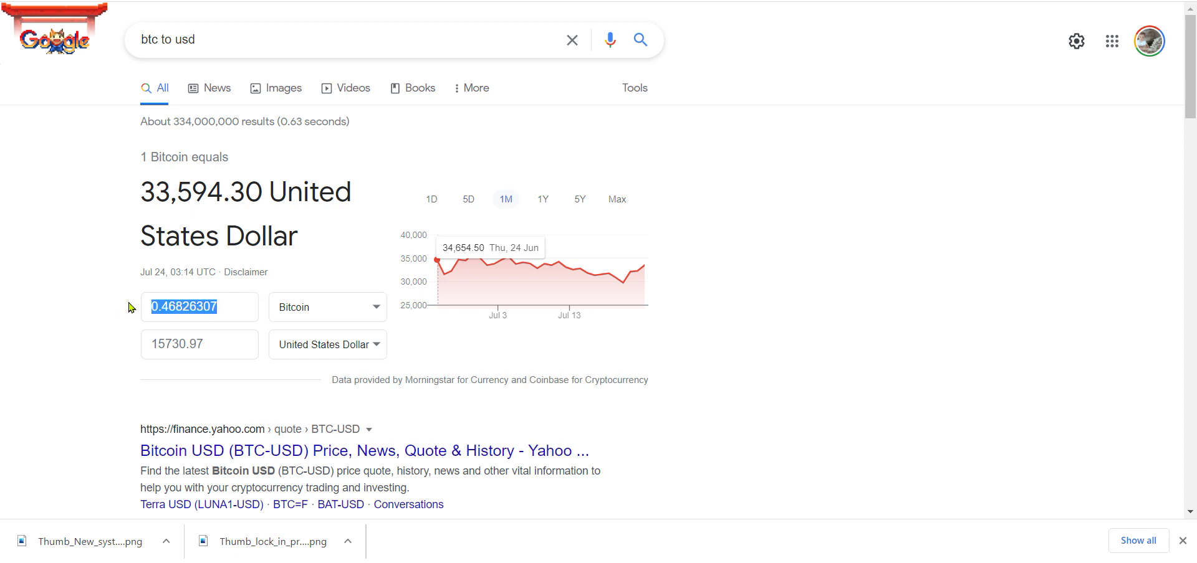
{"action": "right_click", "coordinate": [200, 304]}
{"action": "left_click", "coordinate": [253, 353]}
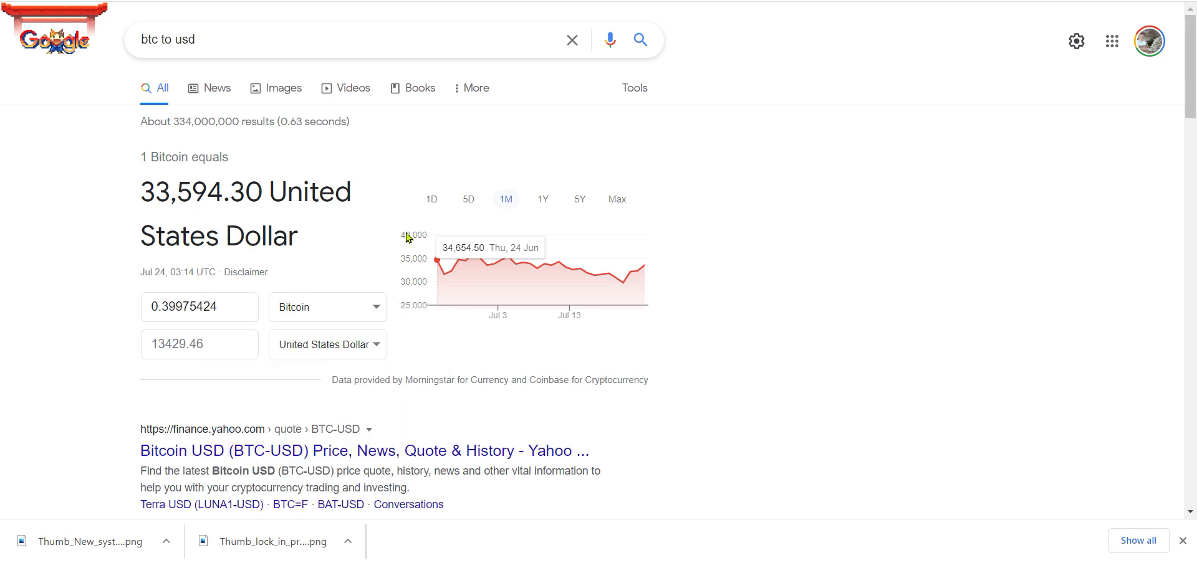
Step: Compare the conversions of 0.21 and 0.39975424 Bitcoin, then return to the open BTCUSD position on Margex
{"action": "key", "text": "ctrl+a"}
{"action": "type", "text": "0.21"}
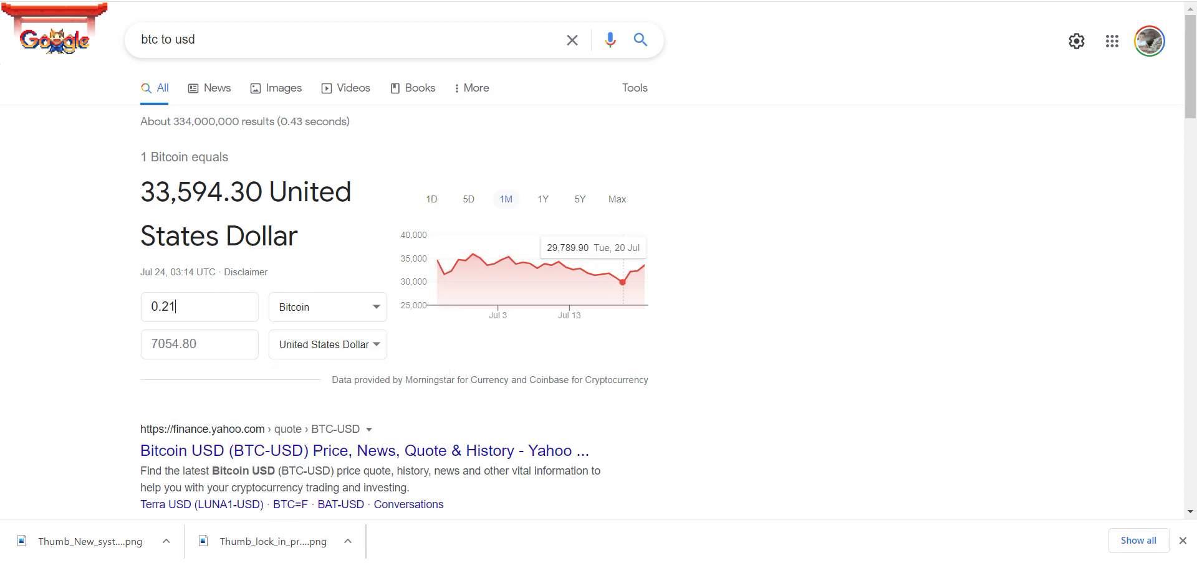
{"action": "key", "text": "ctrl+z"}
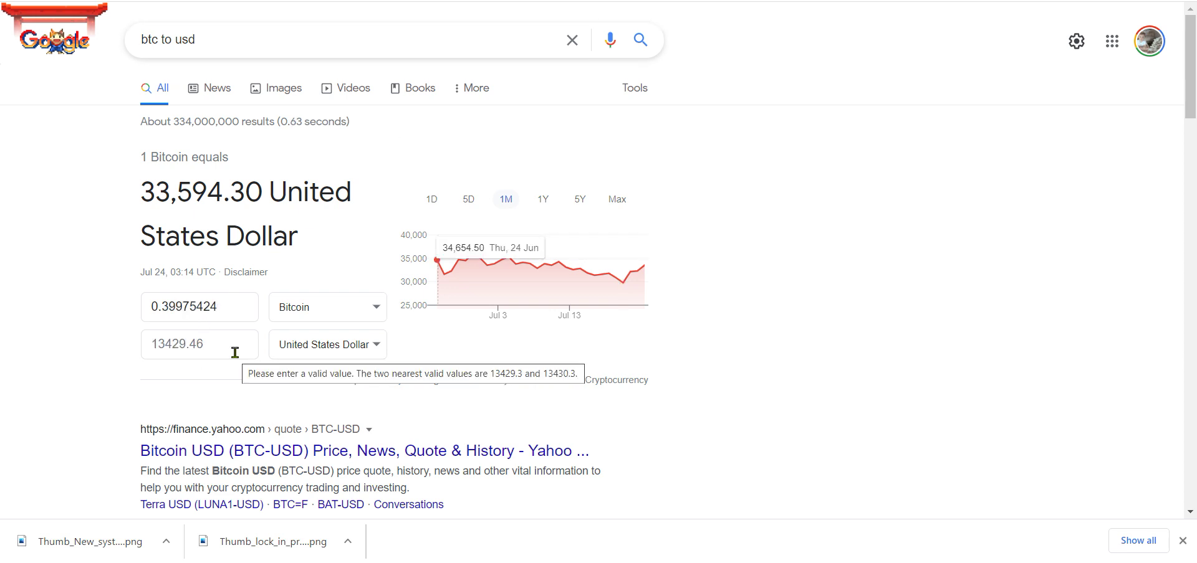
{"action": "key", "text": "ctrl+Tab"}
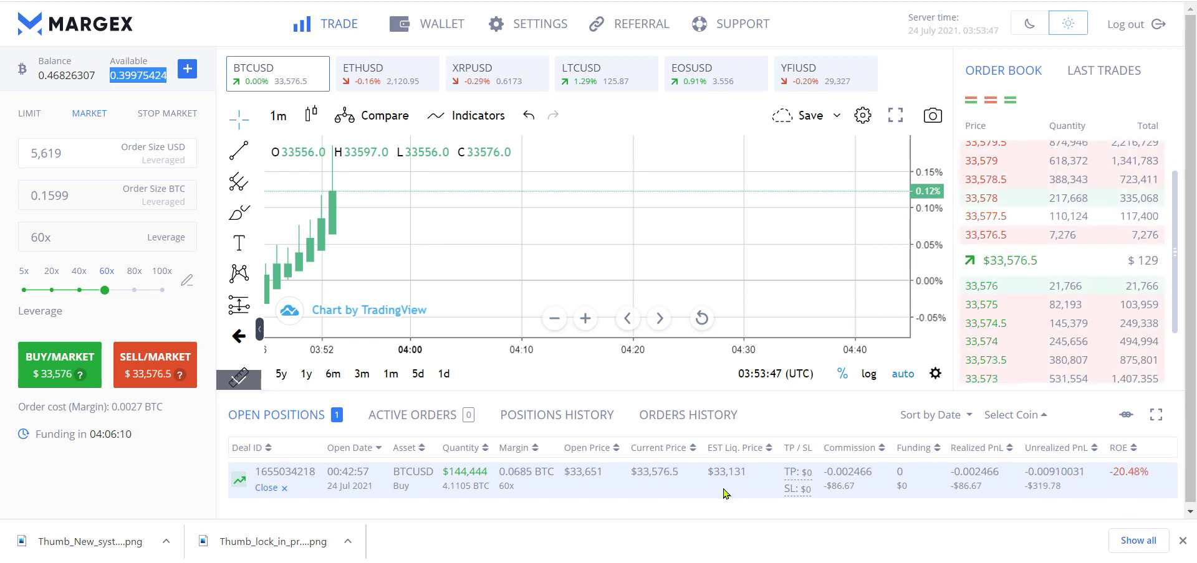
Step: Check the XBTUSD chart on BitMEX, then examine the open BTCUSD position and the available balance on Margex
{"action": "left_click", "coordinate": [1182, 541]}
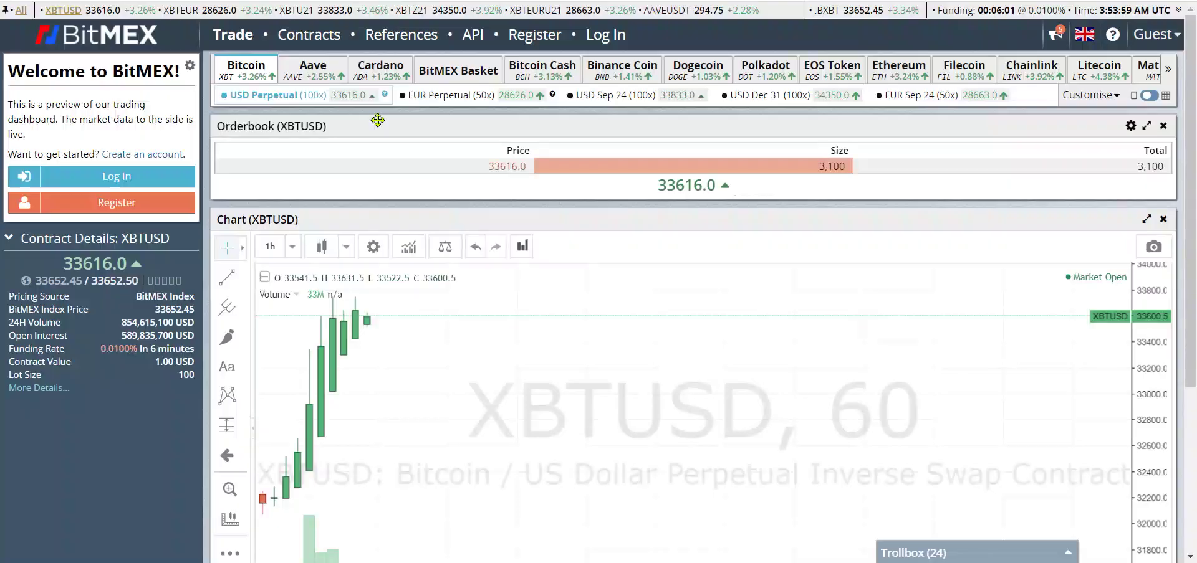
{"action": "key", "text": "ctrl+Tab"}
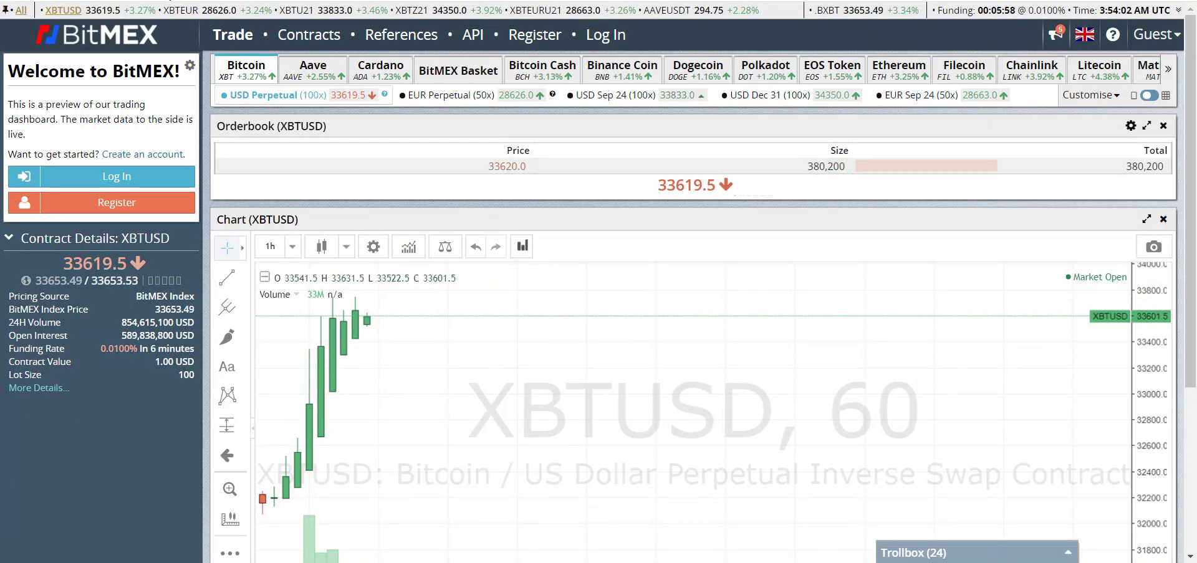
{"action": "key", "text": "ctrl+Tab"}
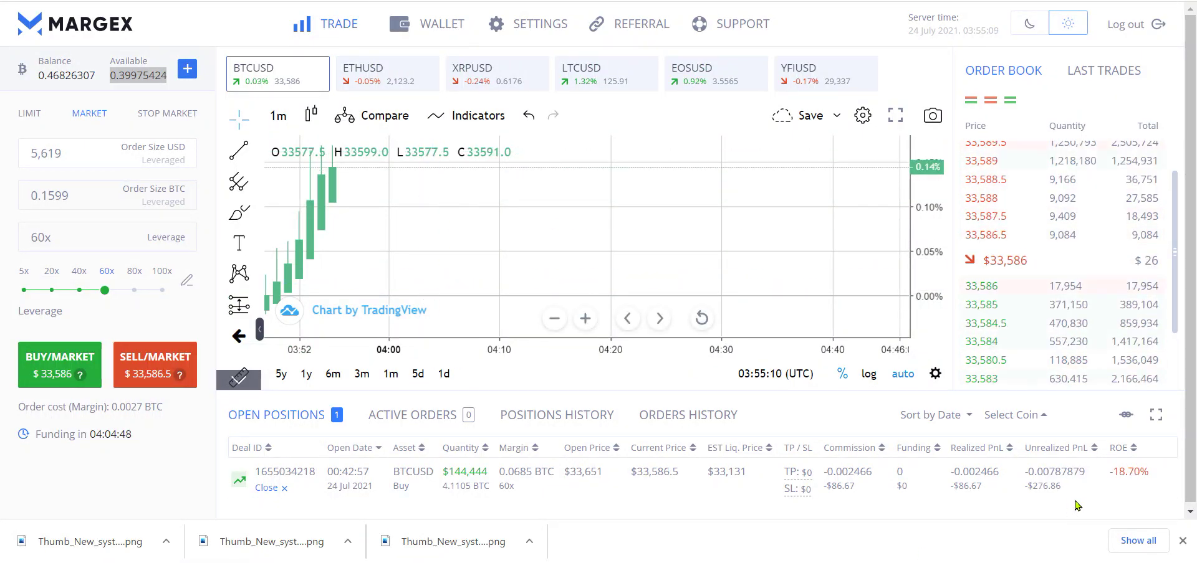
{"action": "left_click", "coordinate": [1100, 517]}
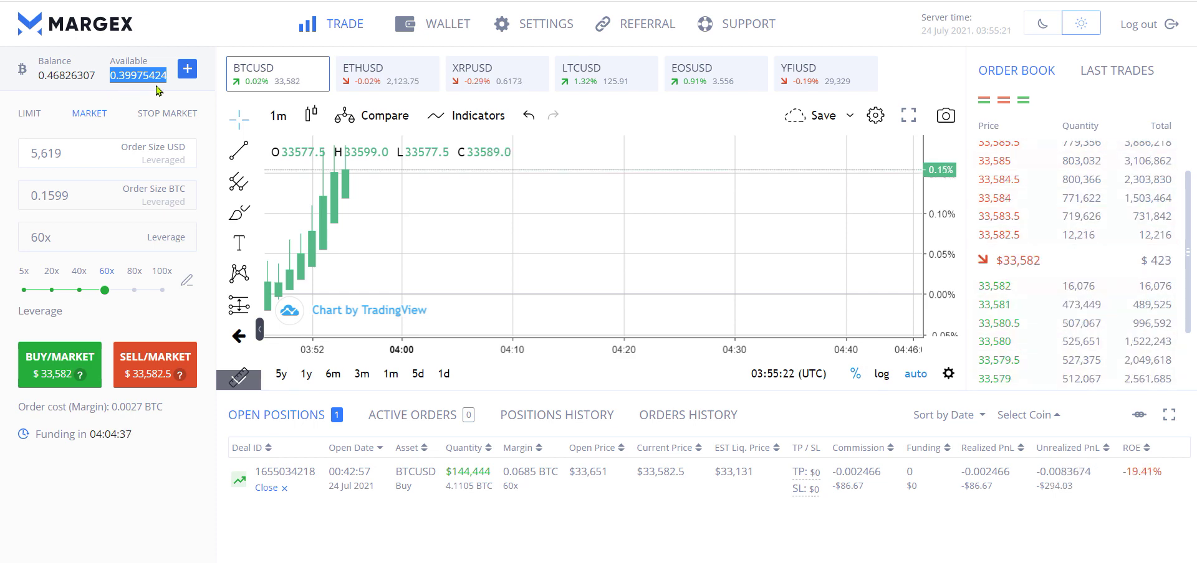
{"action": "left_click", "coordinate": [155, 88]}
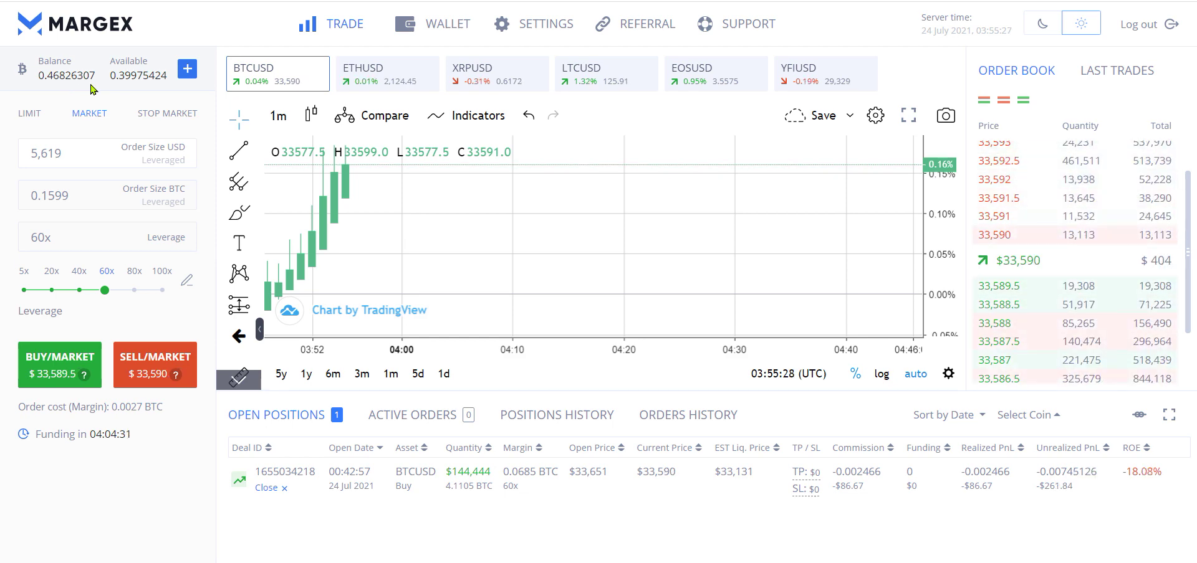
{"action": "left_click_drag", "start_coordinate": [107, 80], "coordinate": [172, 80]}
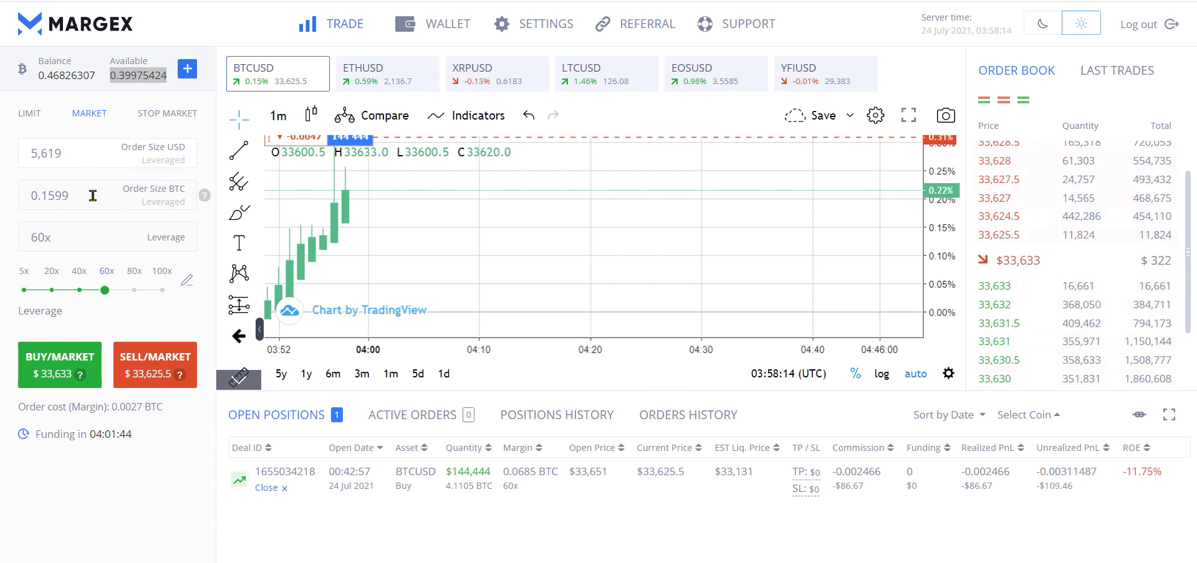
Step: Set the market order size to 444,444 USD and show the explanation of its actual impact on the wallet
{"action": "left_click_drag", "start_coordinate": [62, 154], "coordinate": [3, 167]}
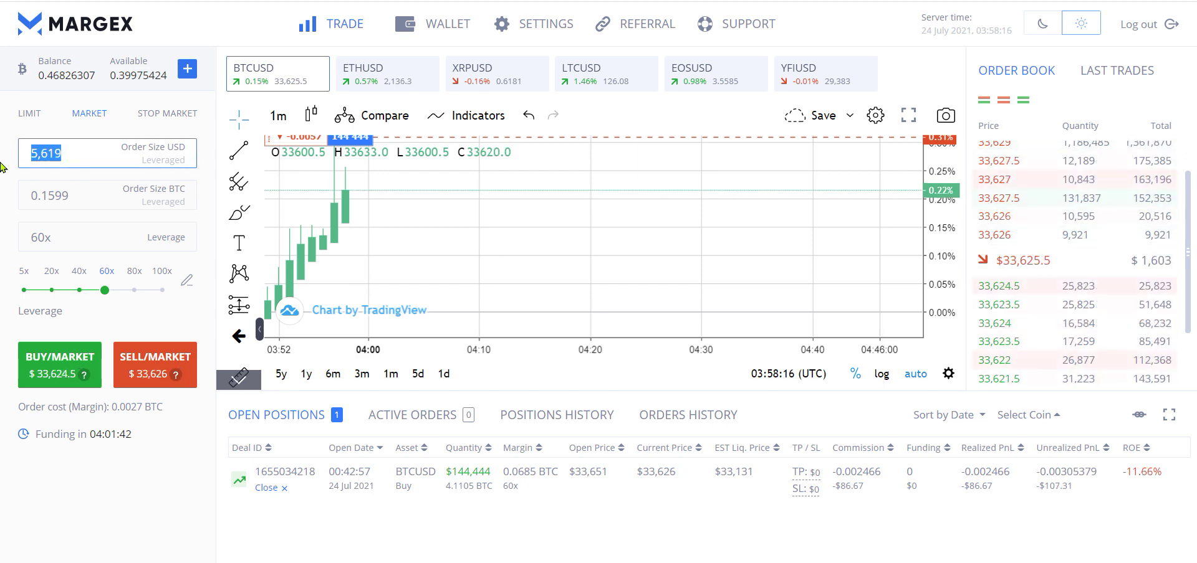
{"action": "type", "text": "444,444"}
{"action": "mouse_move", "coordinate": [206, 160]}
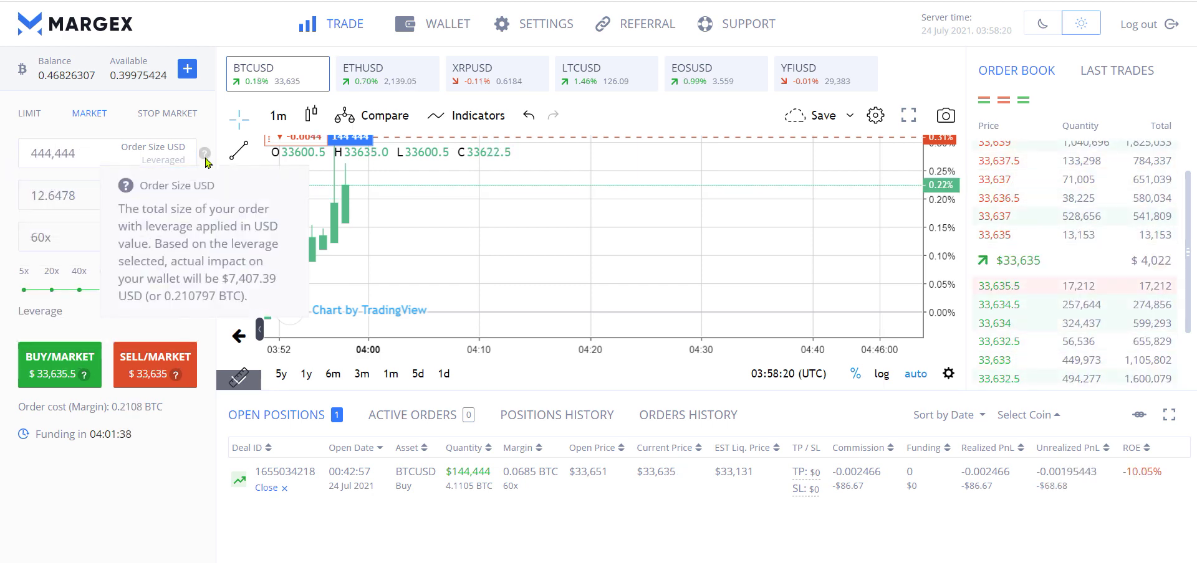
Step: Set the market order size to 244,444 USD and show the explanation of its actual impact on the wallet
{"action": "left_click", "coordinate": [96, 155]}
{"action": "left_click_drag", "start_coordinate": [97, 156], "coordinate": [2, 150]}
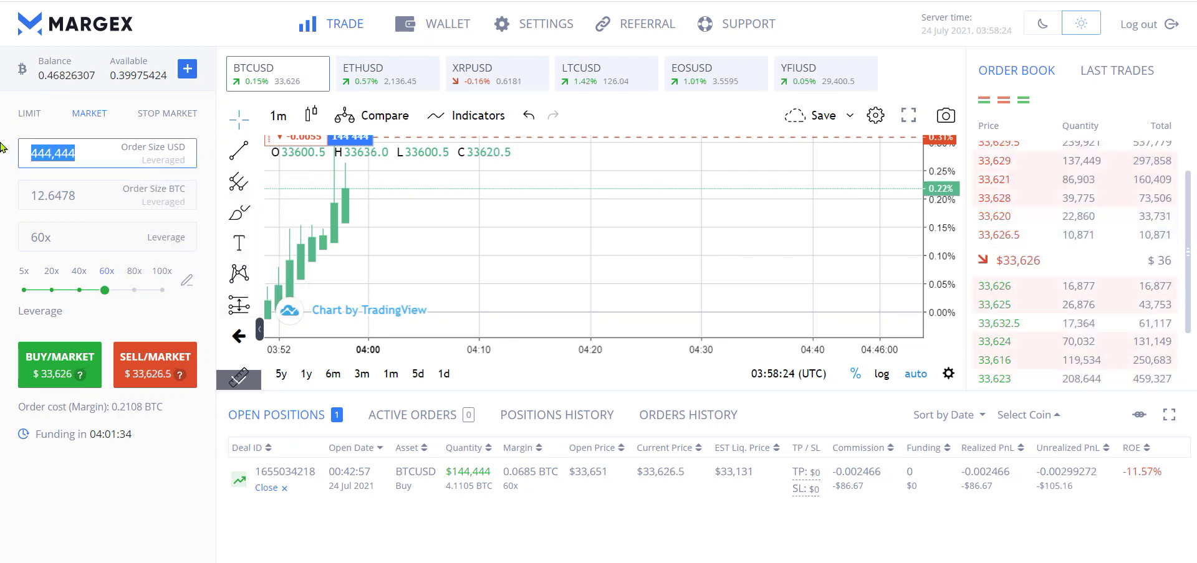
{"action": "type", "text": "244,444"}
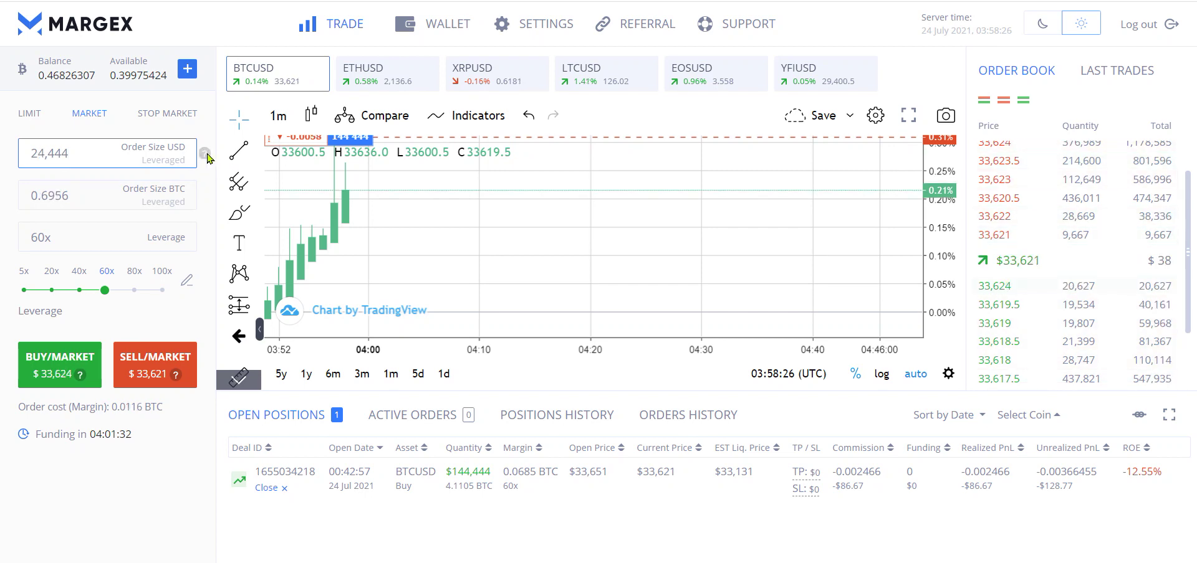
{"action": "mouse_move", "coordinate": [208, 159]}
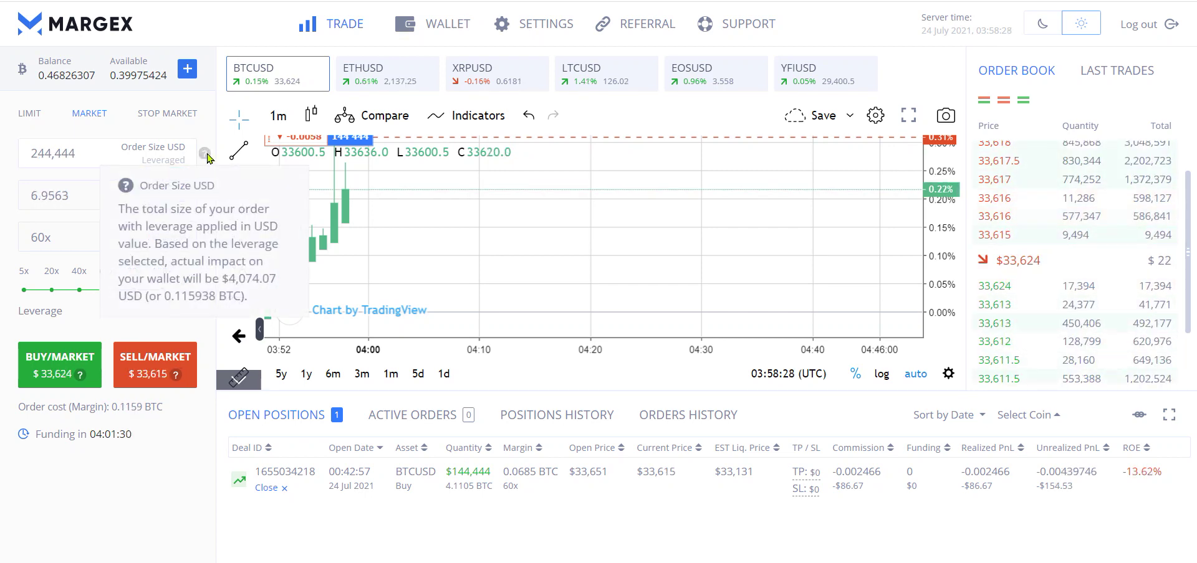
Step: Set the market order size to 144,444 USD and display the explanation of what that order takes from the wallet
{"action": "double_click", "coordinate": [100, 159]}
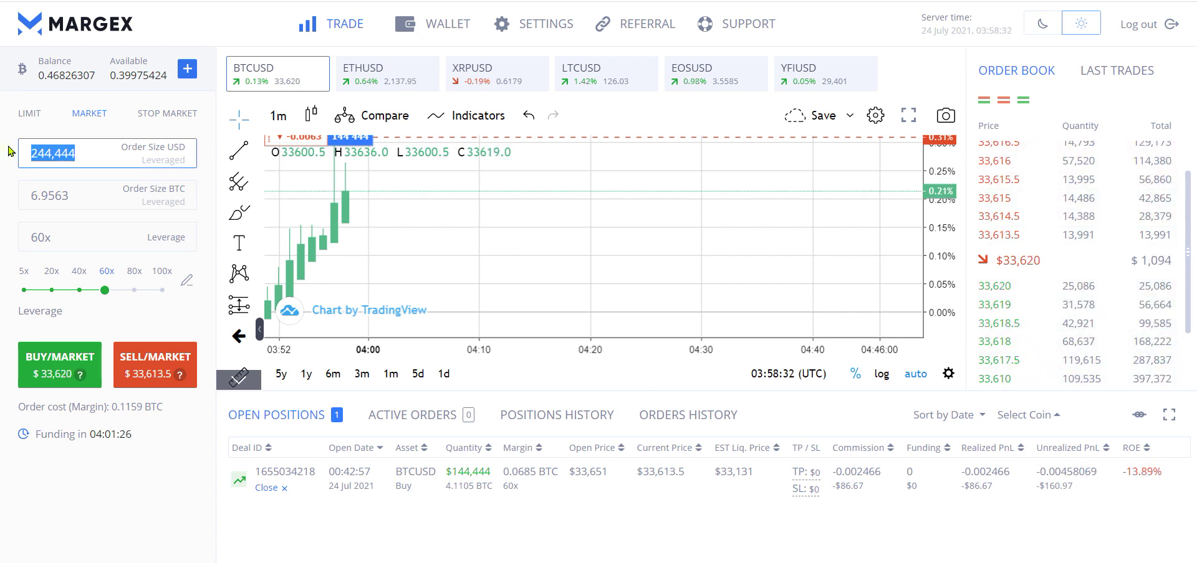
{"action": "type", "text": "144,4"}
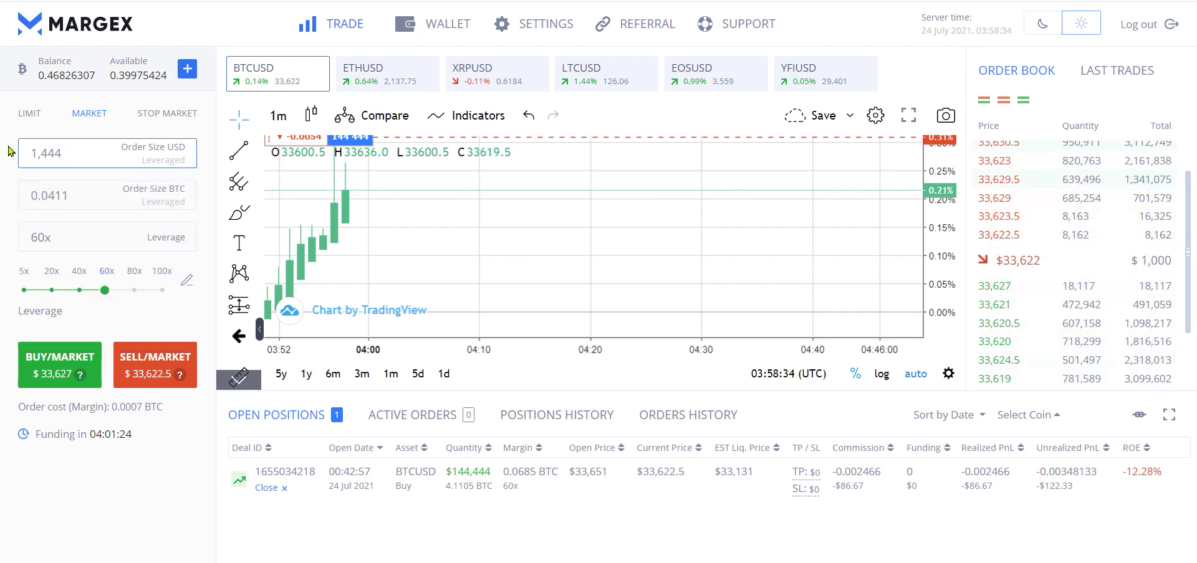
{"action": "type", "text": "44"}
{"action": "left_click", "coordinate": [207, 159]}
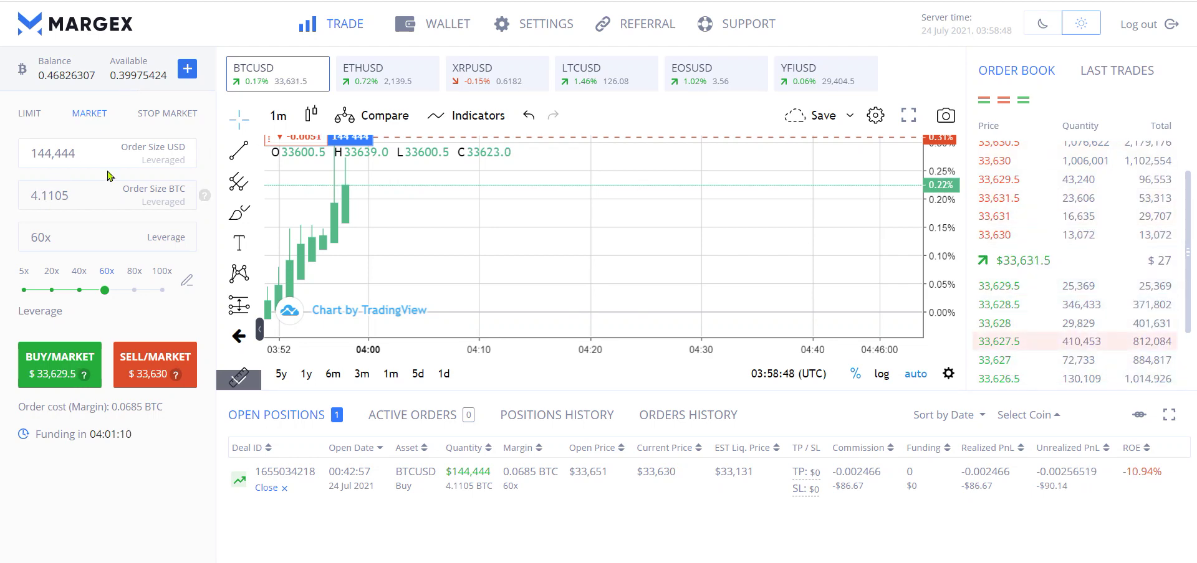
Step: Copy the available balance on Margex, then check the BTC to USD conversions of 0.21 and 0.39975424 Bitcoin
{"action": "double_click", "coordinate": [110, 78]}
{"action": "key", "text": "ctrl+c"}
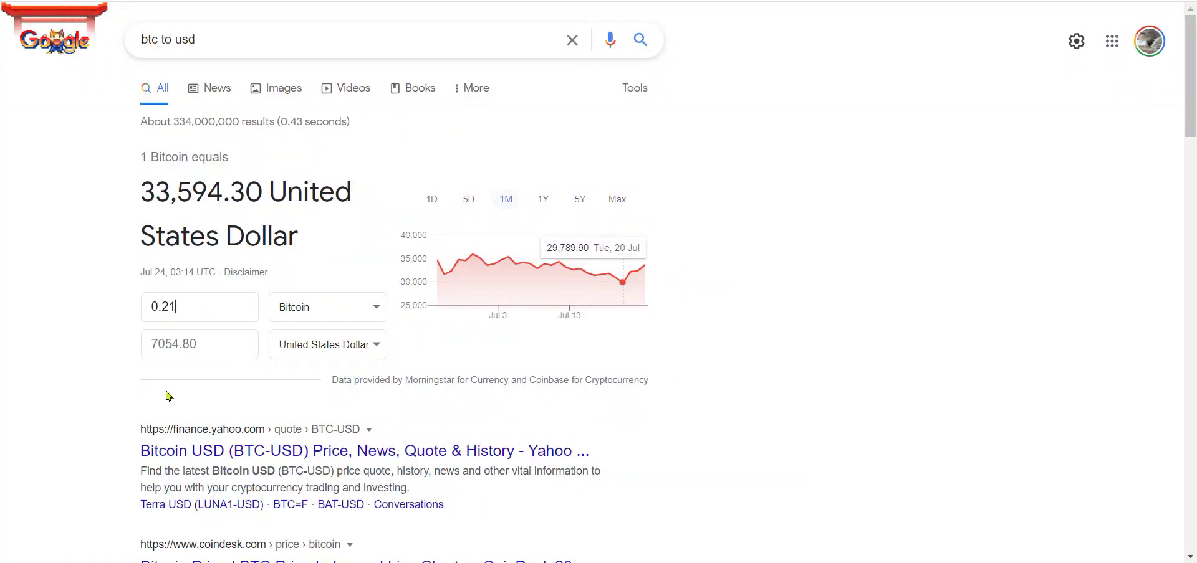
{"action": "left_click_drag", "start_coordinate": [228, 343], "coordinate": [141, 342]}
{"action": "key", "text": "shift+Tab"}
{"action": "key", "text": "shift+Tab"}
{"action": "key", "text": "ctrl+v"}
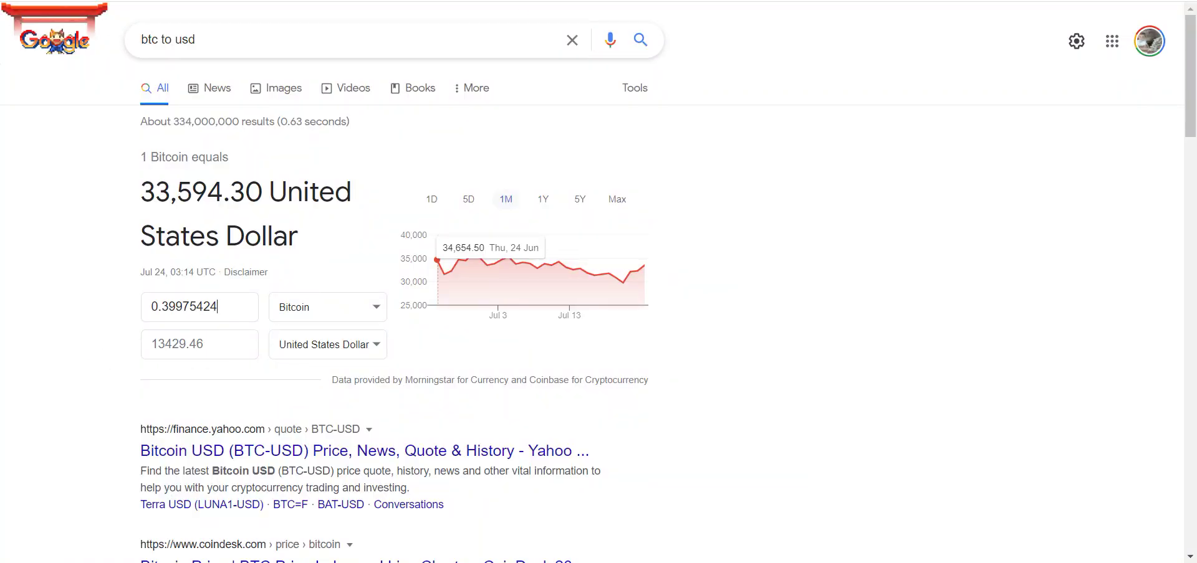
{"action": "left_click", "coordinate": [223, 341]}
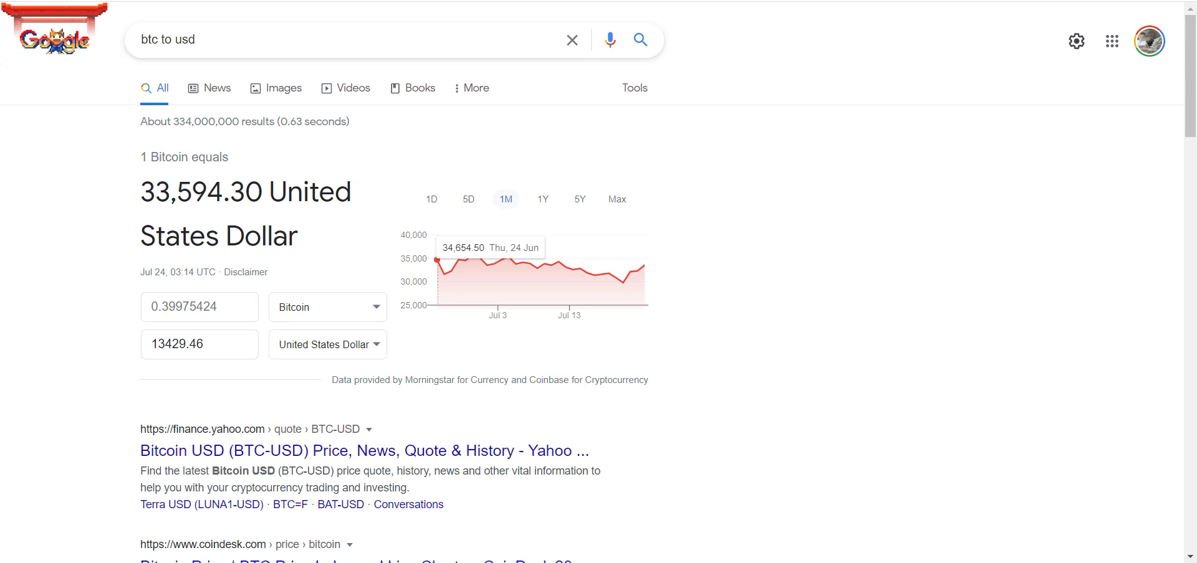
Step: Compare the dollar conversion of 0.46826307 Bitcoin with that of 0.39975424 Bitcoin
{"action": "key", "text": "shift+Tab"}
{"action": "key", "text": "shift+Tab"}
{"action": "type", "text": "0.46826307"}
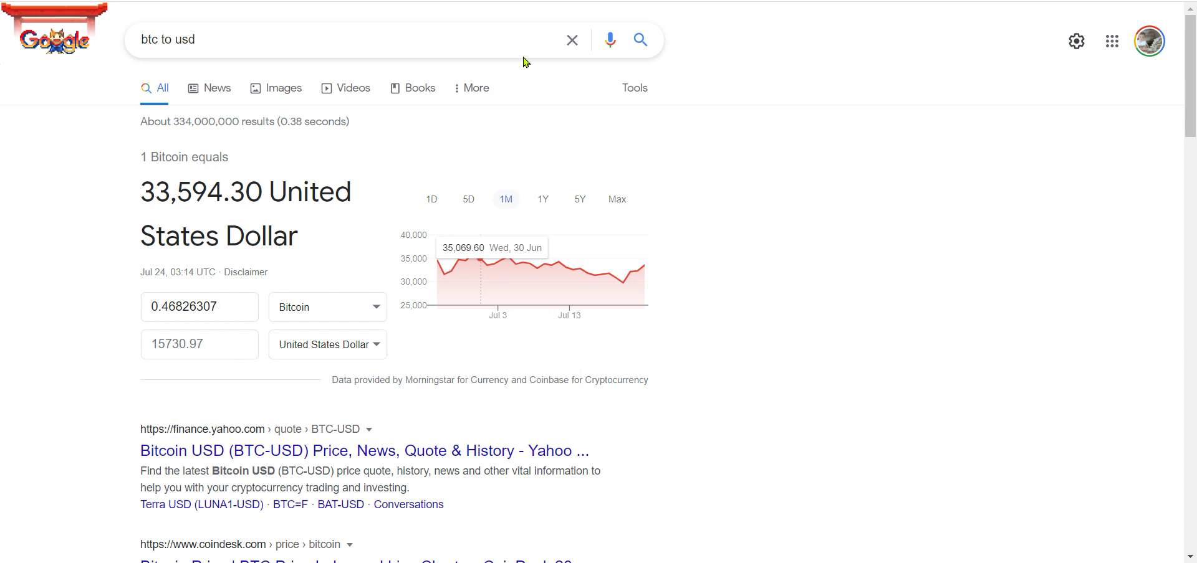
{"action": "key", "text": "Tab"}
{"action": "key", "text": "Tab"}
{"action": "type", "text": "13429.46"}
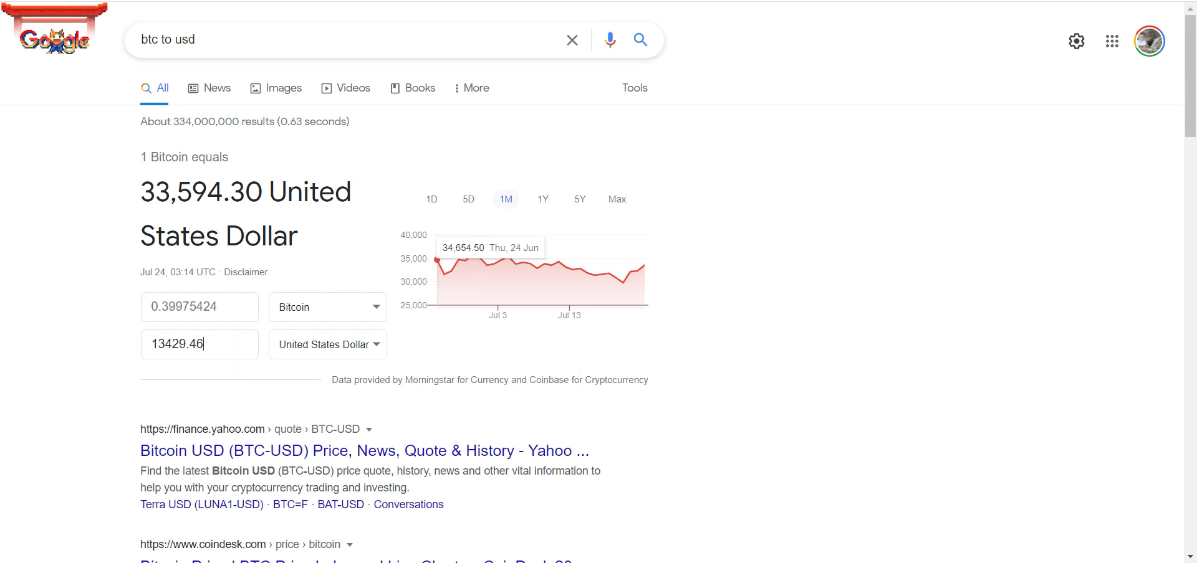
Step: Recheck the conversions of the starting 0.21 Bitcoin and the current 0.46826307 Bitcoin balance
{"action": "key", "text": "shift+Tab"}
{"action": "type", "text": "0.21"}
{"action": "key", "text": "Tab"}
{"action": "type", "text": "13429.46"}
{"action": "key", "text": "shift+Tab"}
{"action": "type", "text": "0.46826307"}
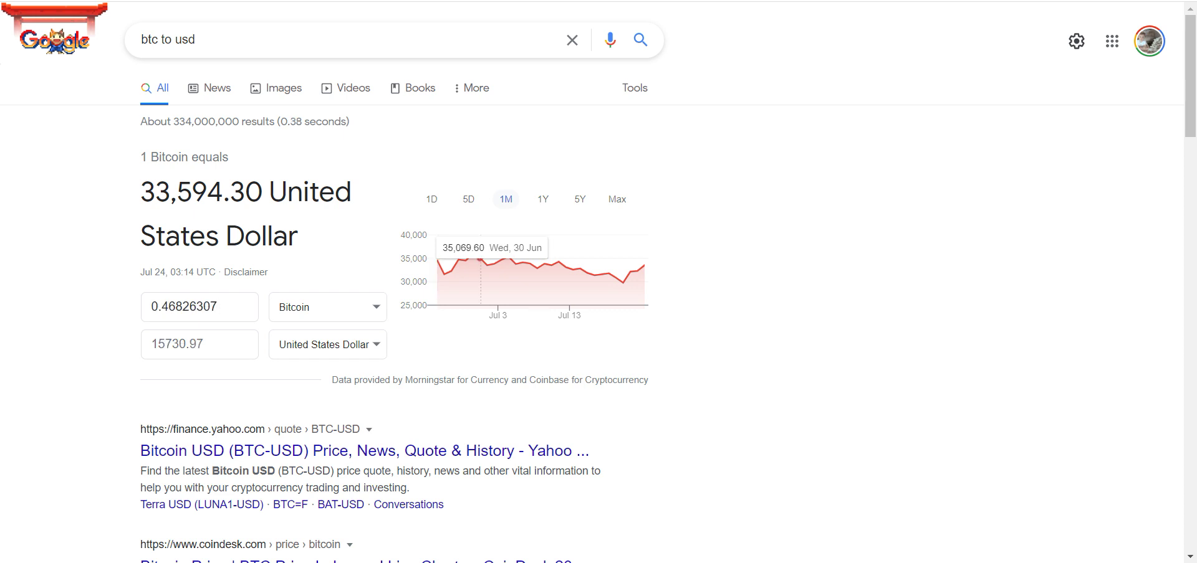
Step: Return to Margex, check the open BTCUSD position and highlight the total wallet balance
{"action": "key", "text": "alt+Tab"}
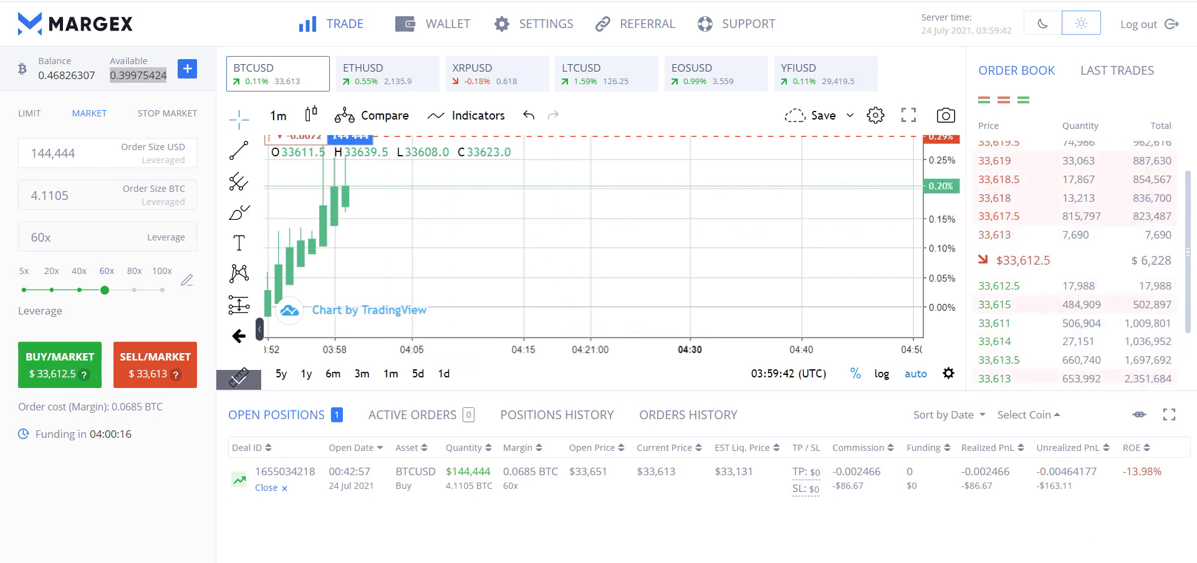
{"action": "key", "text": "super+alt+d"}
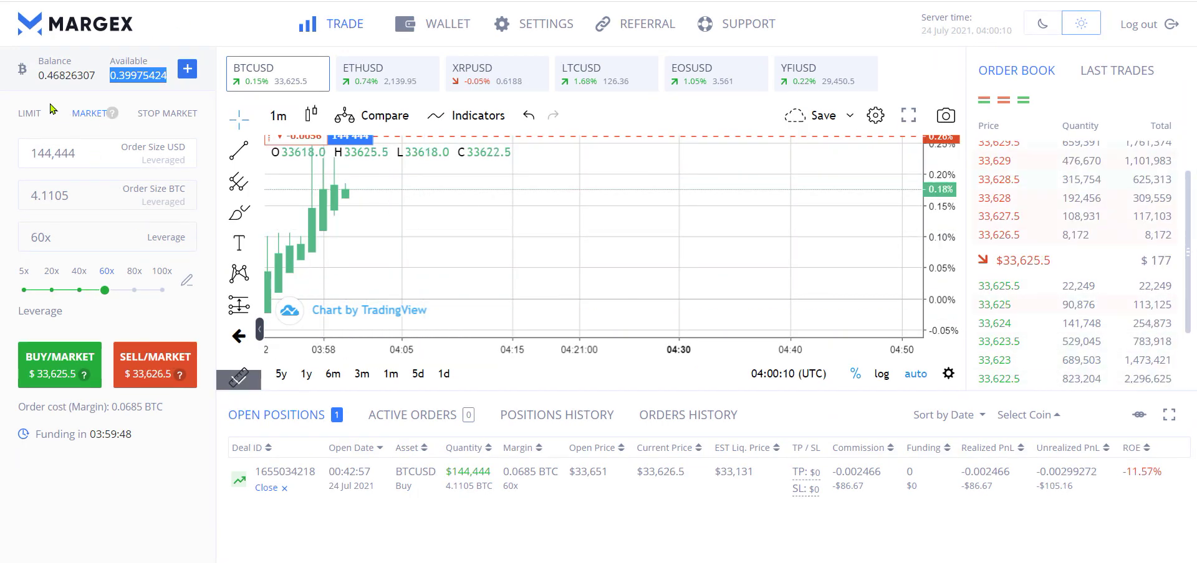
{"action": "left_click_drag", "start_coordinate": [97, 75], "coordinate": [37, 74]}
{"action": "right_click", "coordinate": [88, 73]}
{"action": "left_click", "coordinate": [242, 84]}
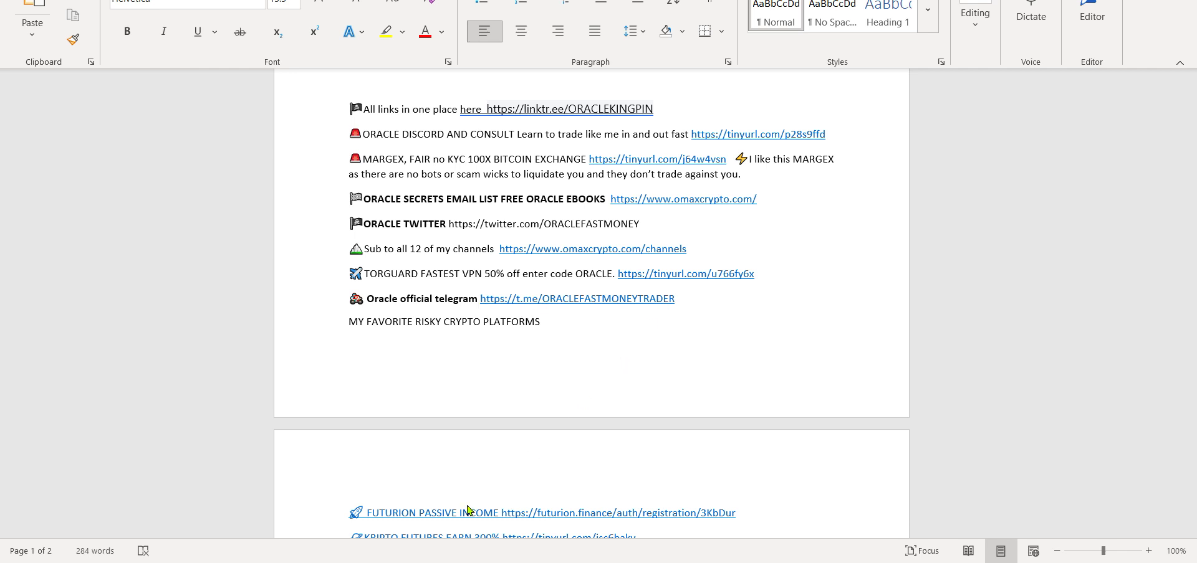
Step: Review the Oracle links in the Word document and on the Linktree page
{"action": "scroll", "coordinate": [592, 417], "scroll_direction": "down", "scroll_amount": 2}
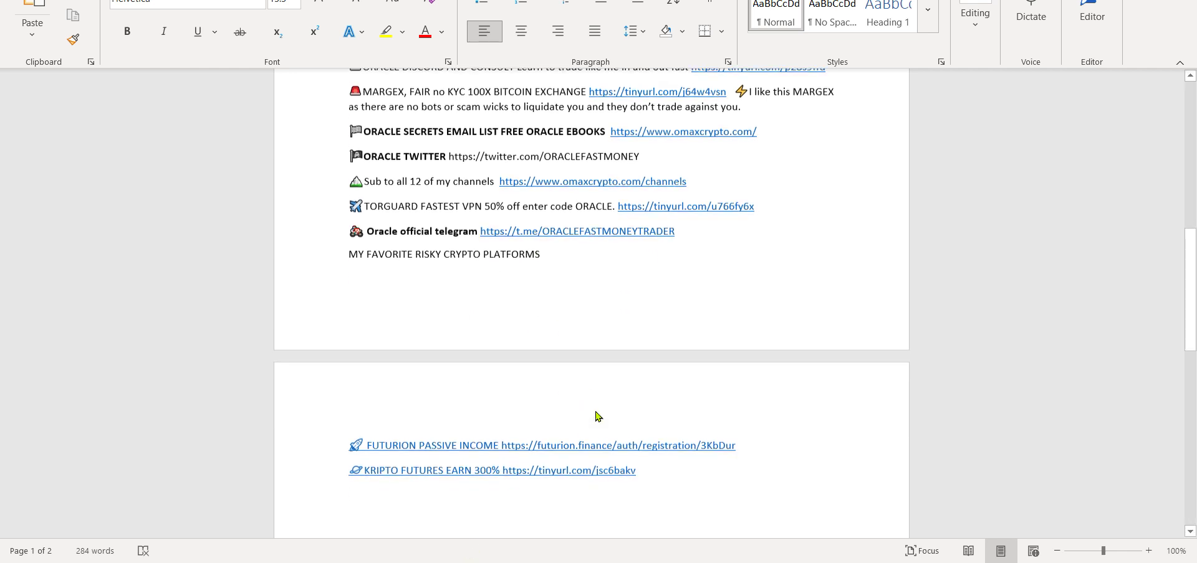
{"action": "scroll", "coordinate": [450, 332], "scroll_direction": "up", "scroll_amount": 2}
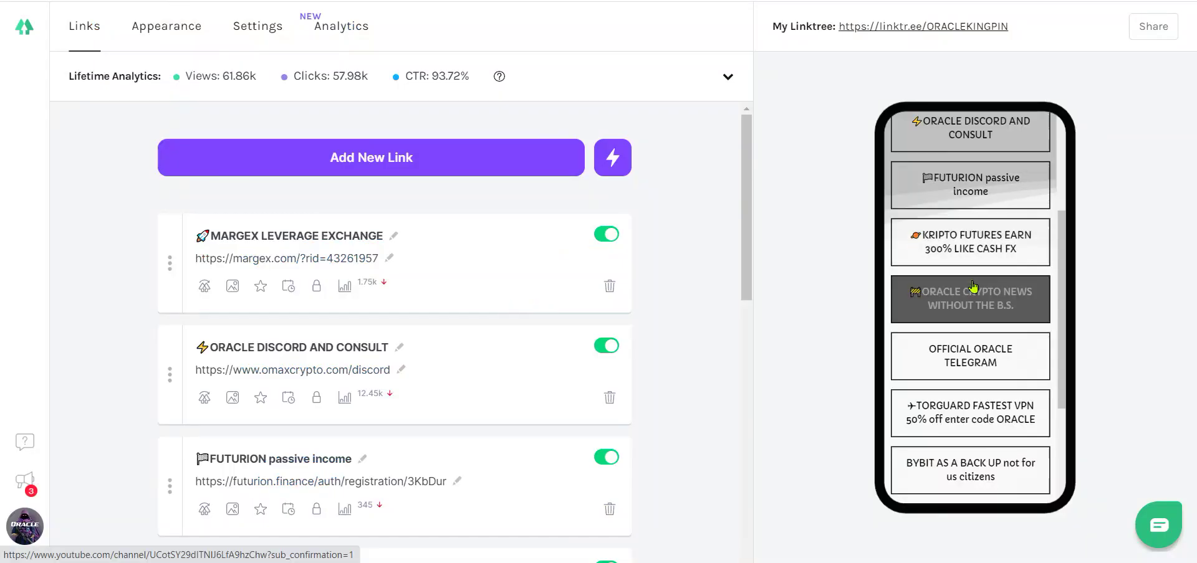
{"action": "scroll", "coordinate": [978, 287], "scroll_direction": "down", "scroll_amount": 2}
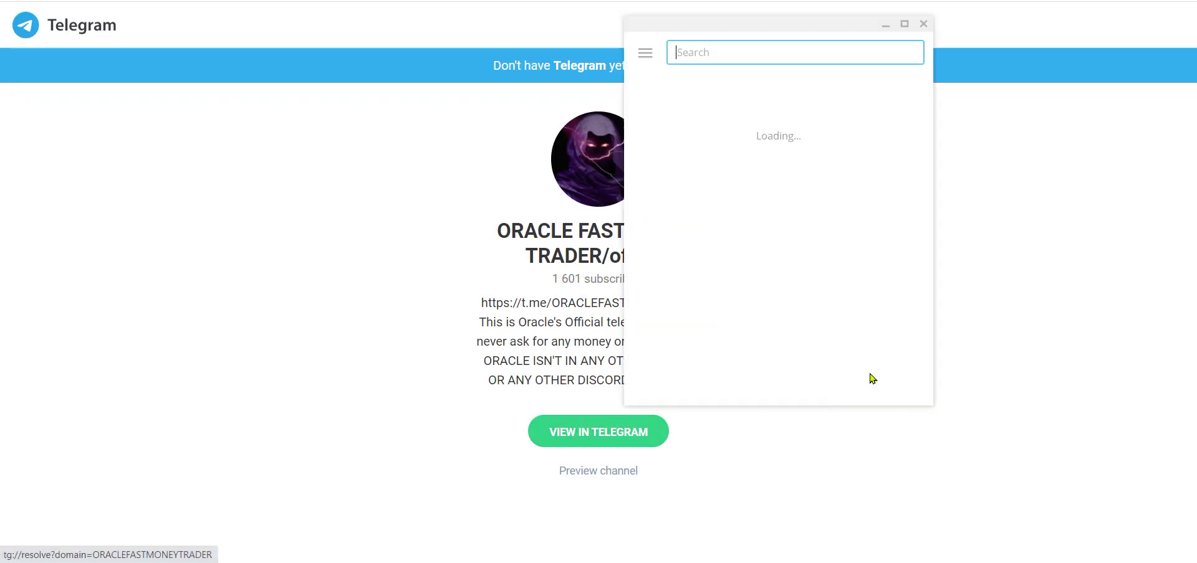
Step: Open the official Oracle channel in Telegram and look back through the July 23 Power Ball trade posts
{"action": "left_click", "coordinate": [604, 430]}
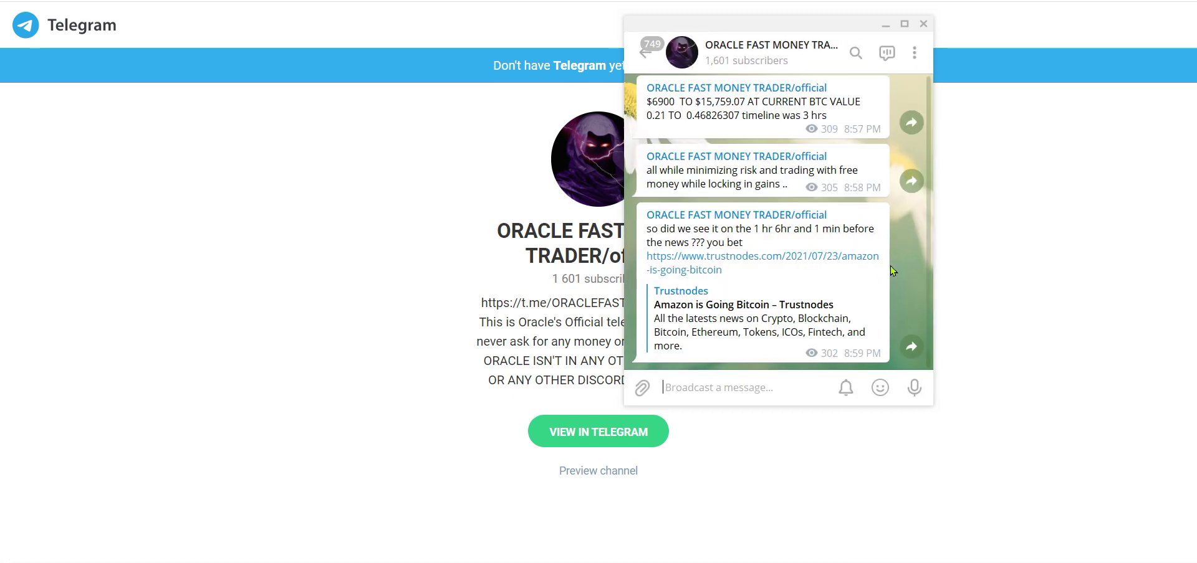
{"action": "scroll", "coordinate": [907, 293], "scroll_direction": "up", "scroll_amount": 2}
{"action": "scroll", "coordinate": [907, 294], "scroll_direction": "up", "scroll_amount": 10}
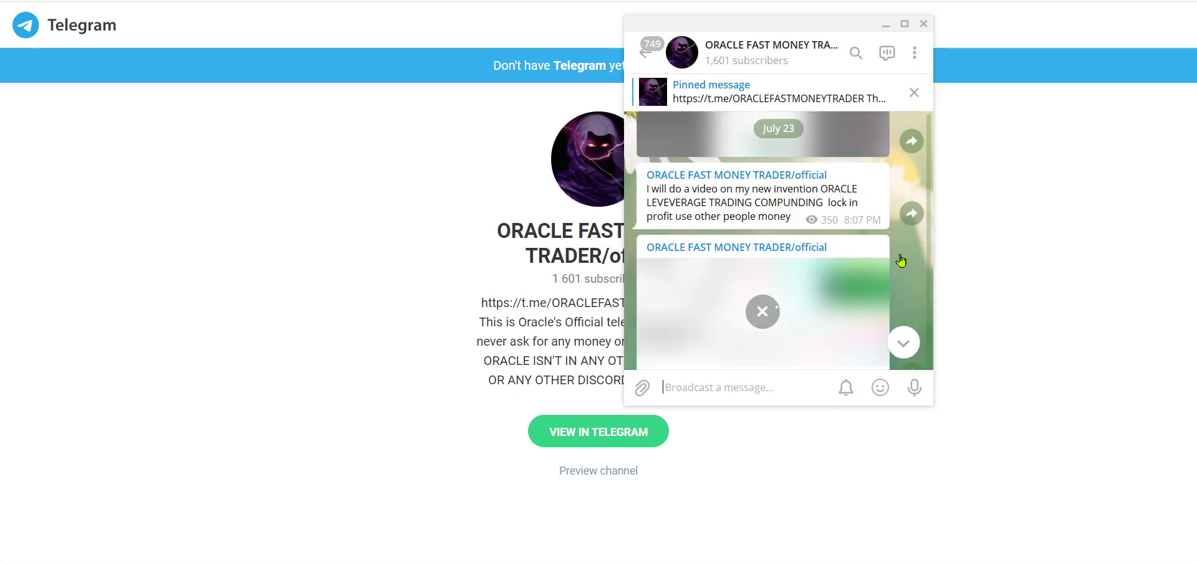
{"action": "scroll", "coordinate": [902, 256], "scroll_direction": "up", "scroll_amount": 8}
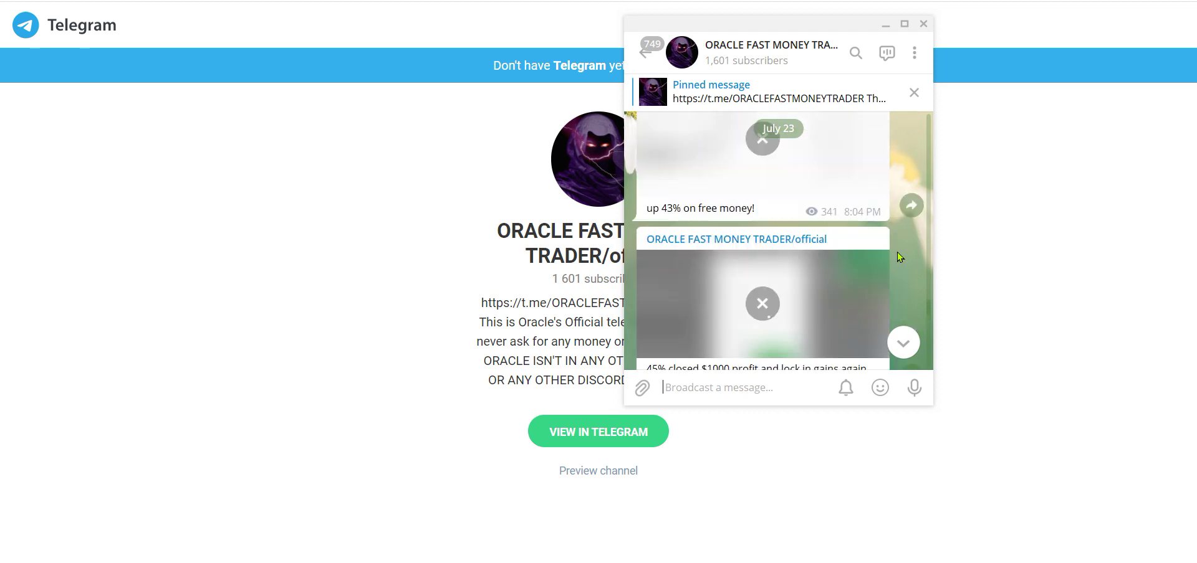
{"action": "scroll", "coordinate": [901, 252], "scroll_direction": "up", "scroll_amount": 8}
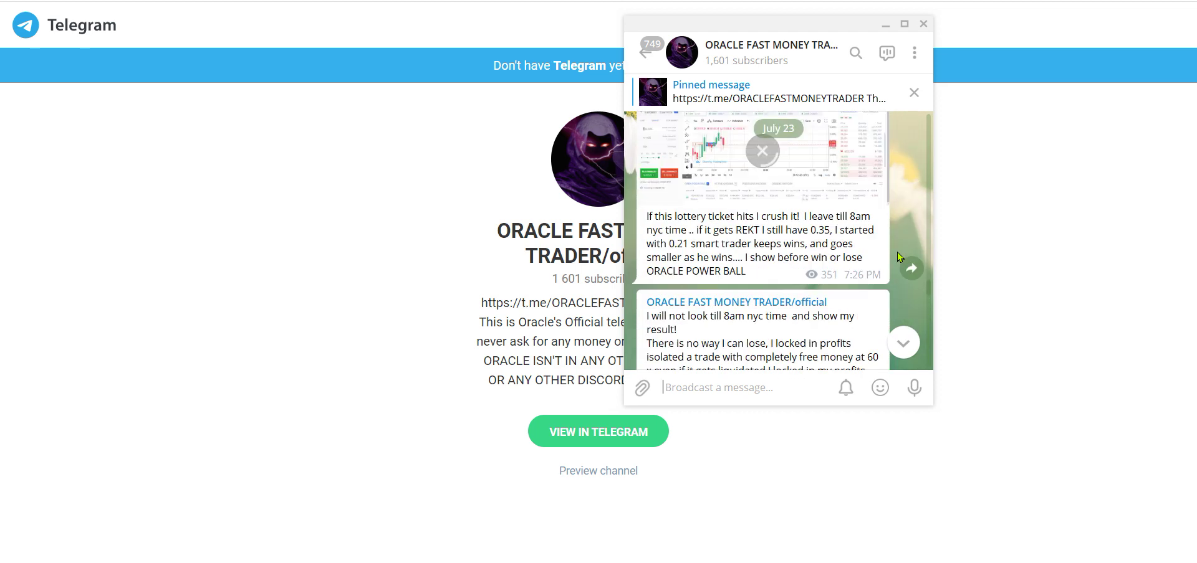
{"action": "scroll", "coordinate": [901, 250], "scroll_direction": "up", "scroll_amount": 8}
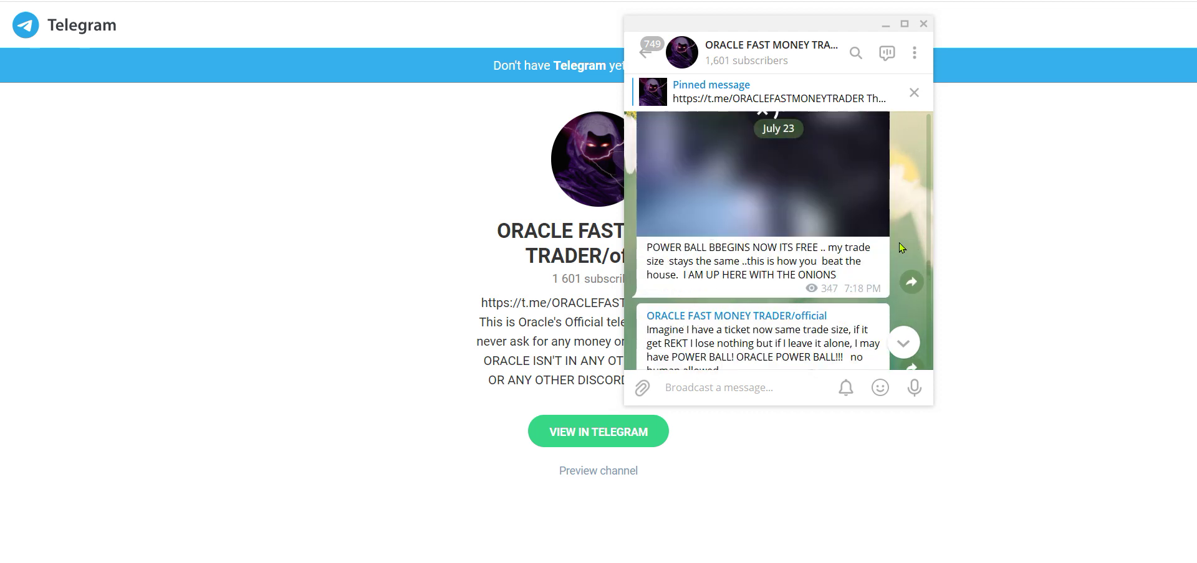
{"action": "scroll", "coordinate": [902, 246], "scroll_direction": "up", "scroll_amount": 8}
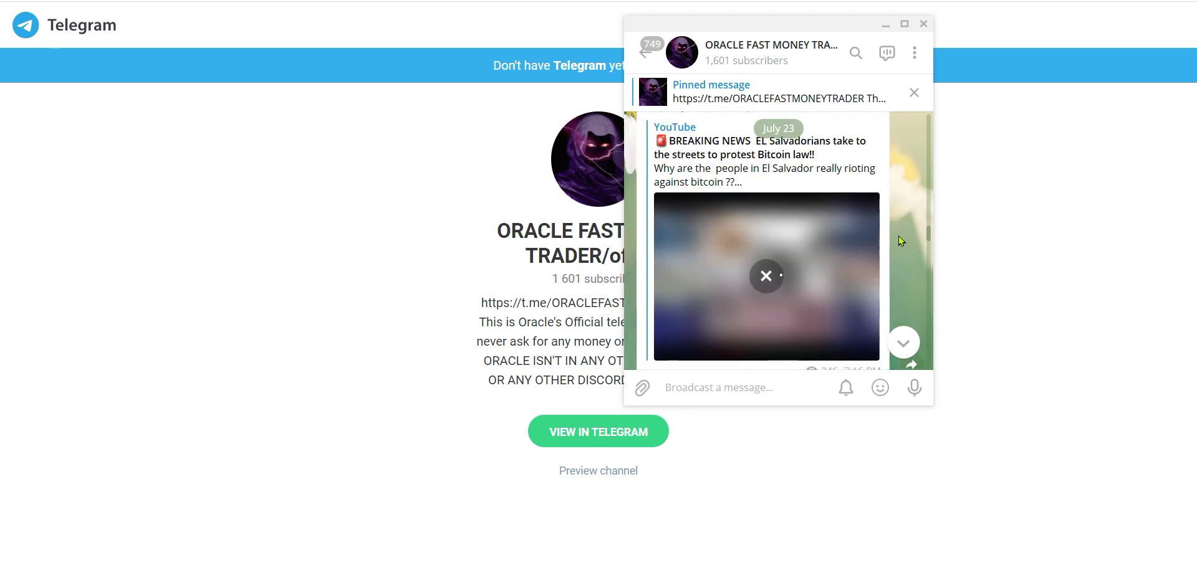
{"action": "scroll", "coordinate": [901, 243], "scroll_direction": "up", "scroll_amount": 6}
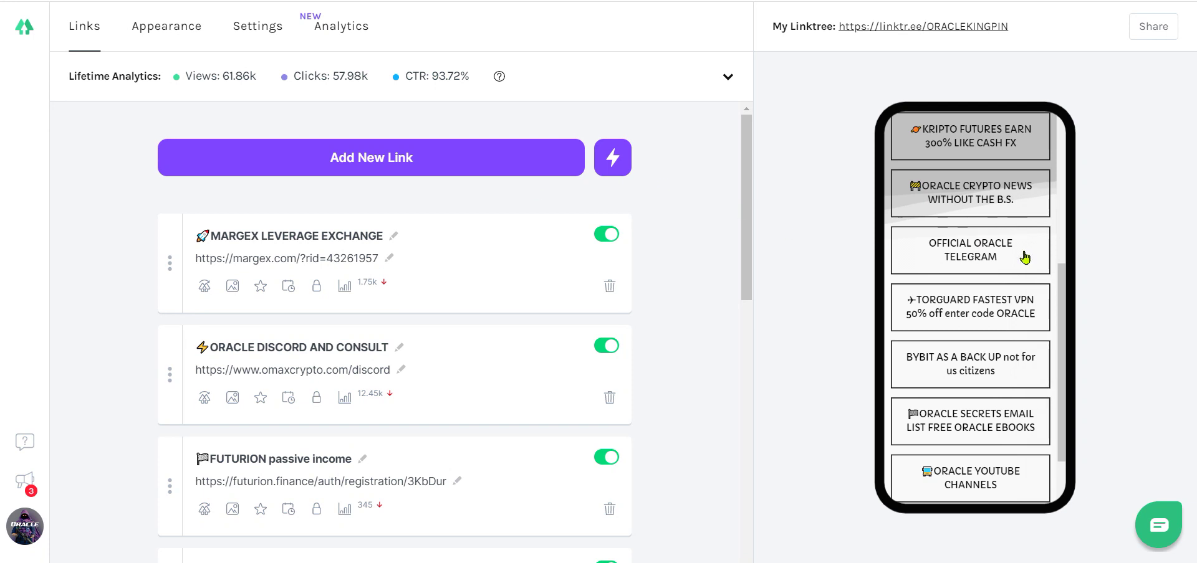
Step: Open the Oracle Discord and Consult page from Linktree and compare the yearly prices and features of both packages
{"action": "scroll", "coordinate": [1022, 262], "scroll_direction": "up", "scroll_amount": 5}
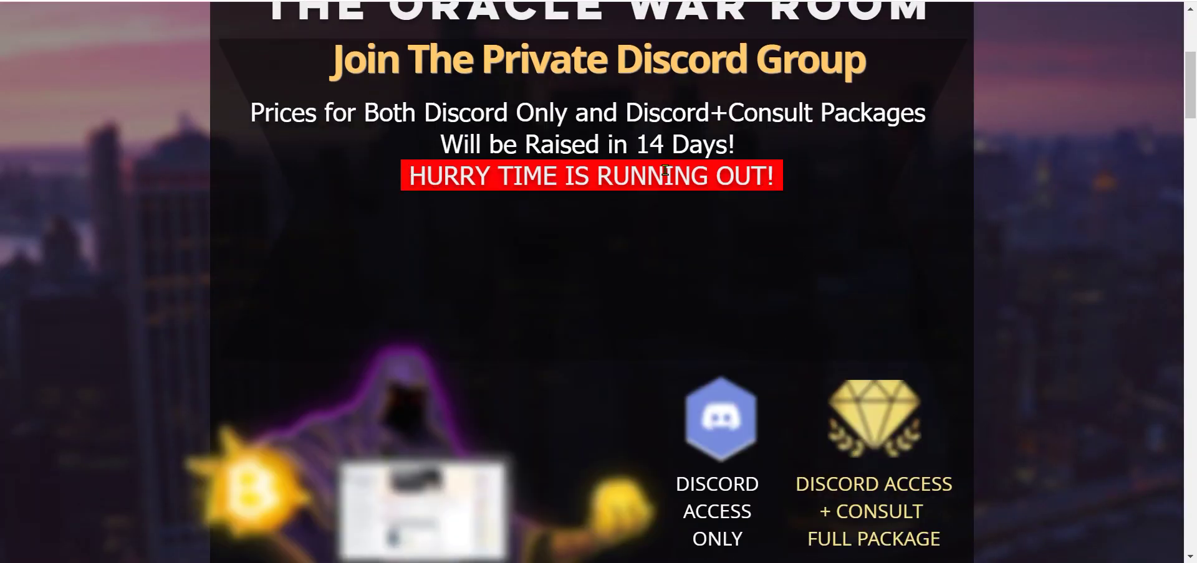
{"action": "scroll", "coordinate": [954, 148], "scroll_direction": "down", "scroll_amount": 4}
{"action": "scroll", "coordinate": [945, 179], "scroll_direction": "up", "scroll_amount": 3}
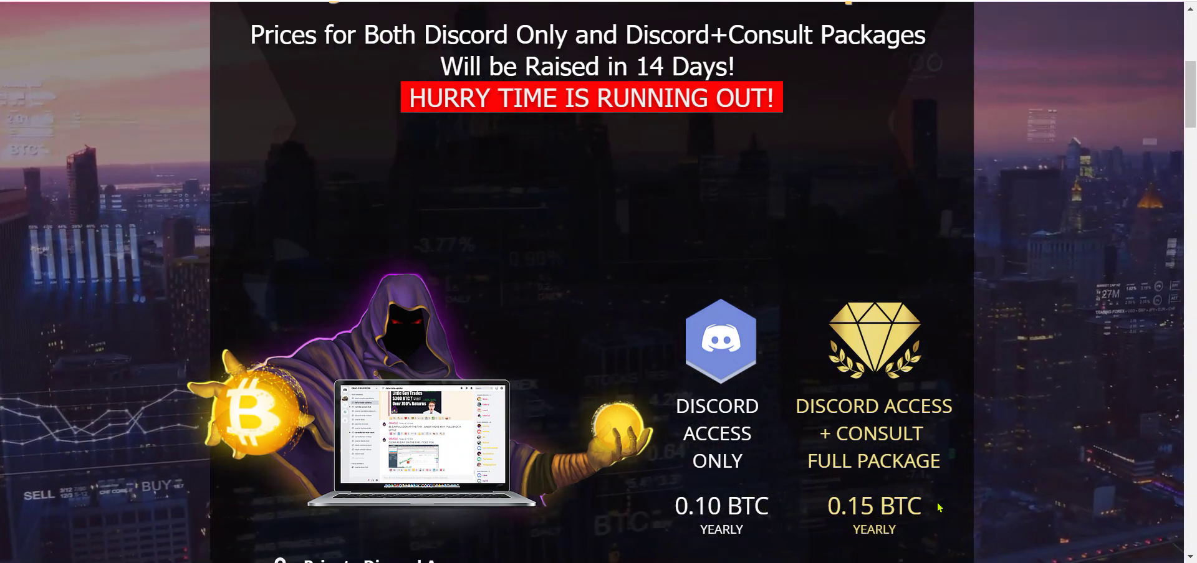
{"action": "scroll", "coordinate": [923, 362], "scroll_direction": "down", "scroll_amount": 3}
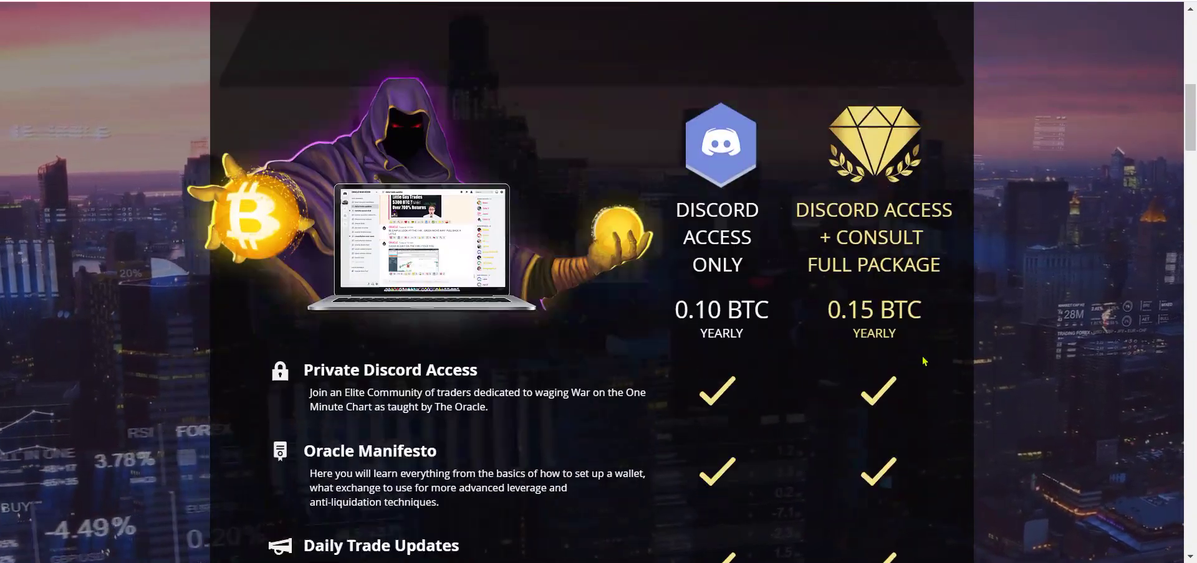
{"action": "scroll", "coordinate": [924, 362], "scroll_direction": "down", "scroll_amount": 3}
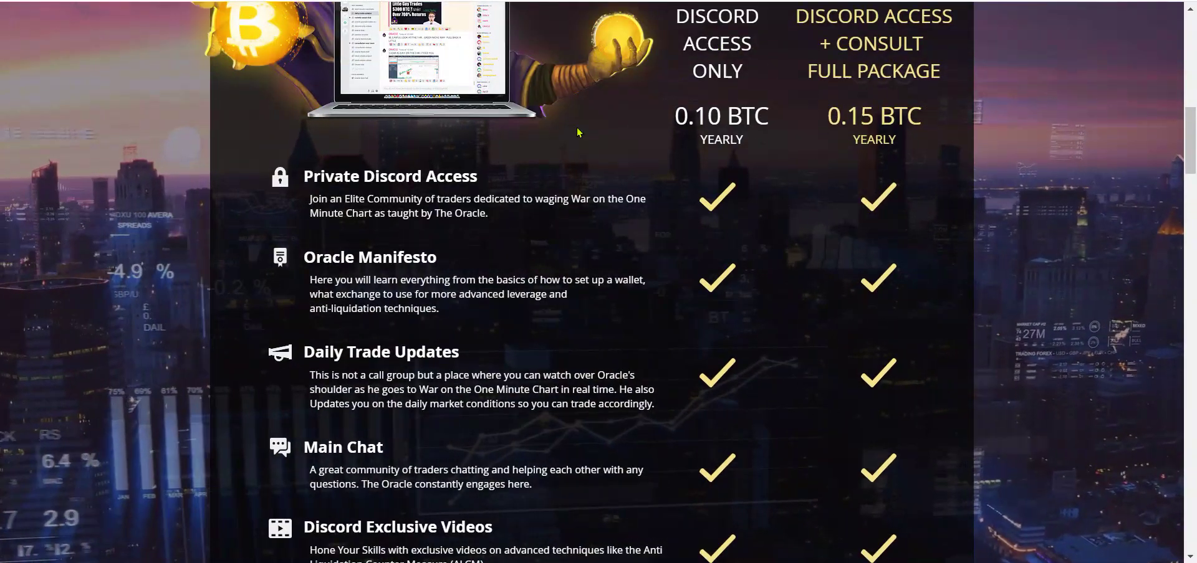
{"action": "scroll", "coordinate": [873, 118], "scroll_direction": "down", "scroll_amount": 1}
{"action": "scroll", "coordinate": [867, 120], "scroll_direction": "down", "scroll_amount": 2}
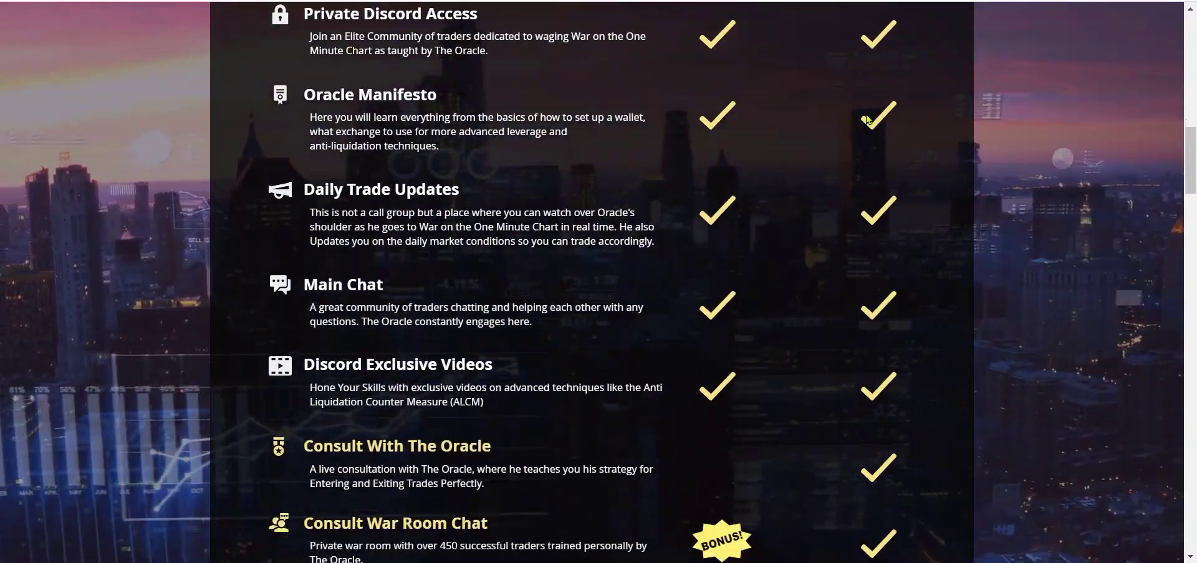
{"action": "scroll", "coordinate": [867, 120], "scroll_direction": "down", "scroll_amount": 1}
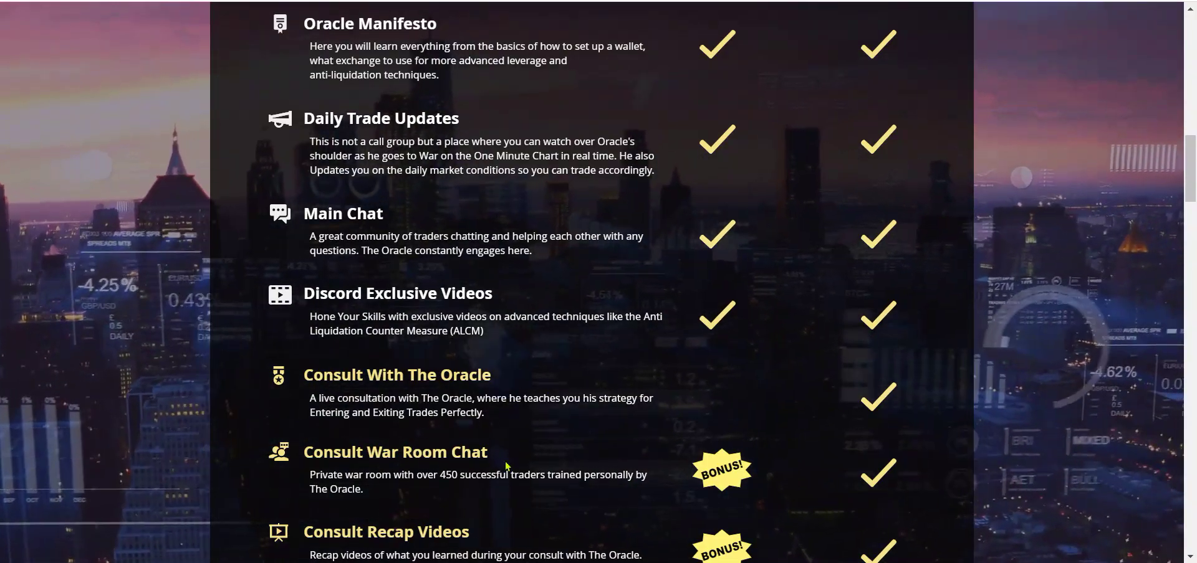
Step: Highlight the consult, recap video and live Zoom call descriptions, then the contact e-mail for joining
{"action": "left_click_drag", "start_coordinate": [487, 412], "coordinate": [627, 353]}
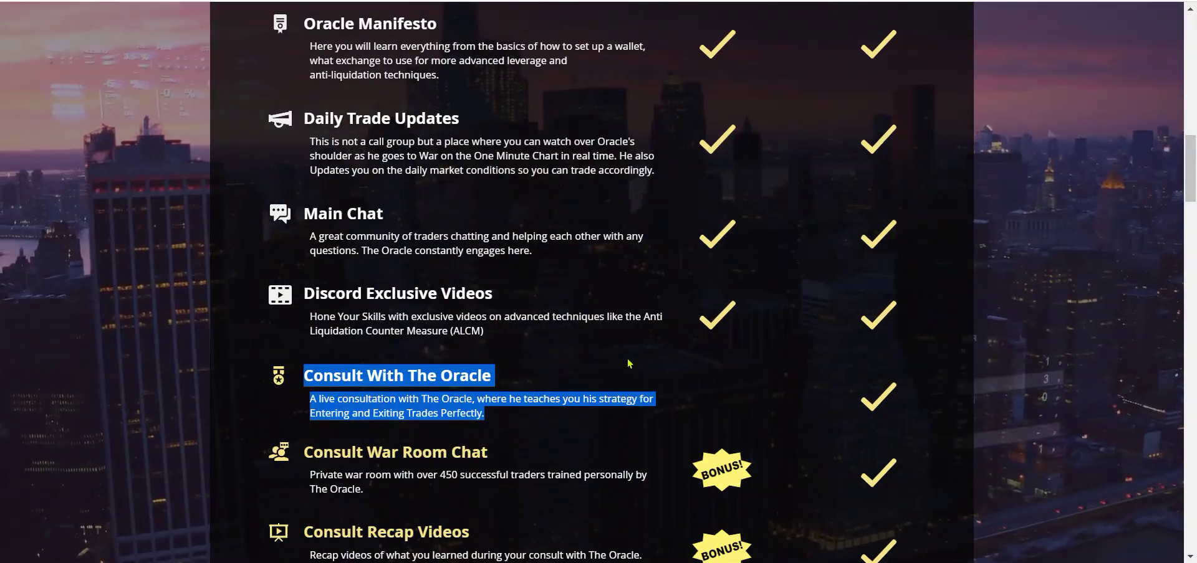
{"action": "scroll", "coordinate": [627, 349], "scroll_direction": "down", "scroll_amount": 3}
{"action": "left_click_drag", "start_coordinate": [300, 214], "coordinate": [462, 261]}
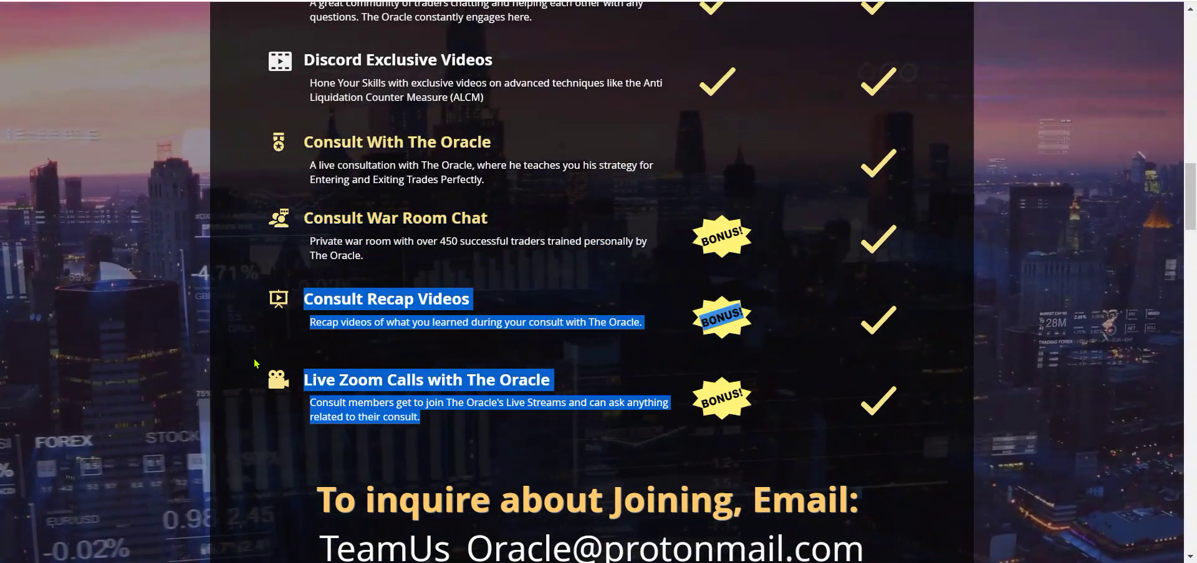
{"action": "scroll", "coordinate": [910, 495], "scroll_direction": "down", "scroll_amount": 1}
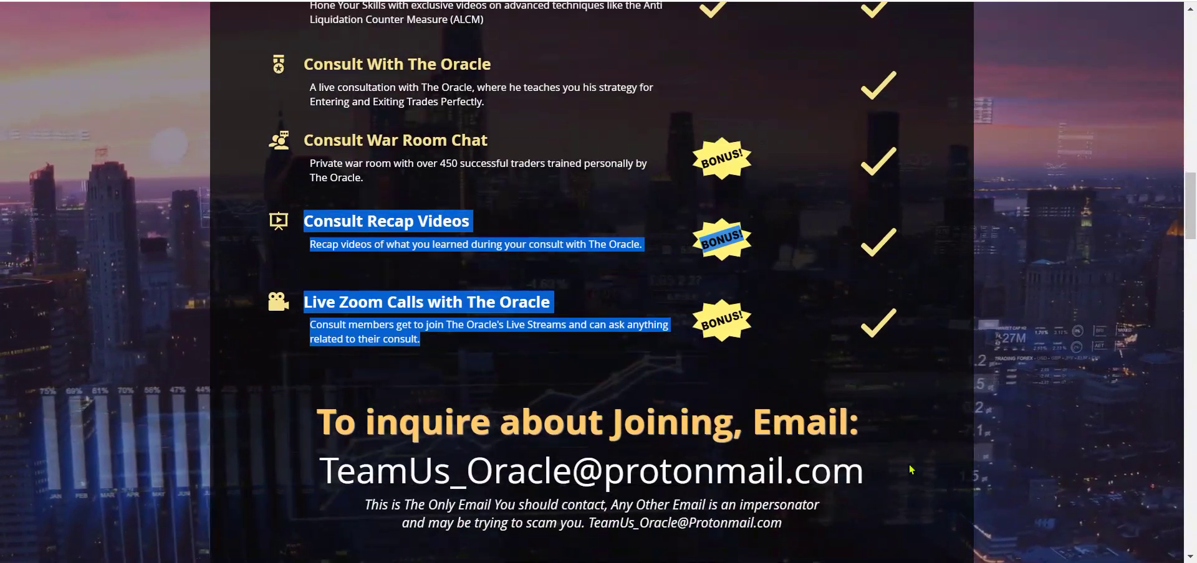
{"action": "left_click_drag", "start_coordinate": [870, 472], "coordinate": [309, 464]}
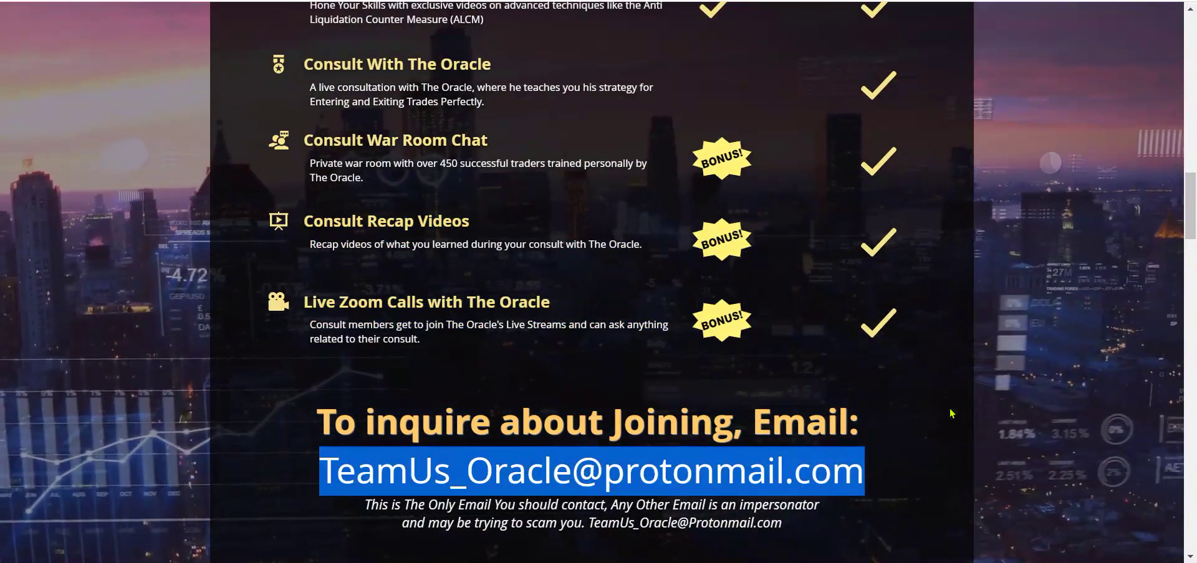
Step: Review the yearly prices of the Discord-only and full consult packages again, along with the features listed beneath them
{"action": "scroll", "coordinate": [922, 385], "scroll_direction": "up", "scroll_amount": 12}
{"action": "scroll", "coordinate": [921, 385], "scroll_direction": "up", "scroll_amount": 2}
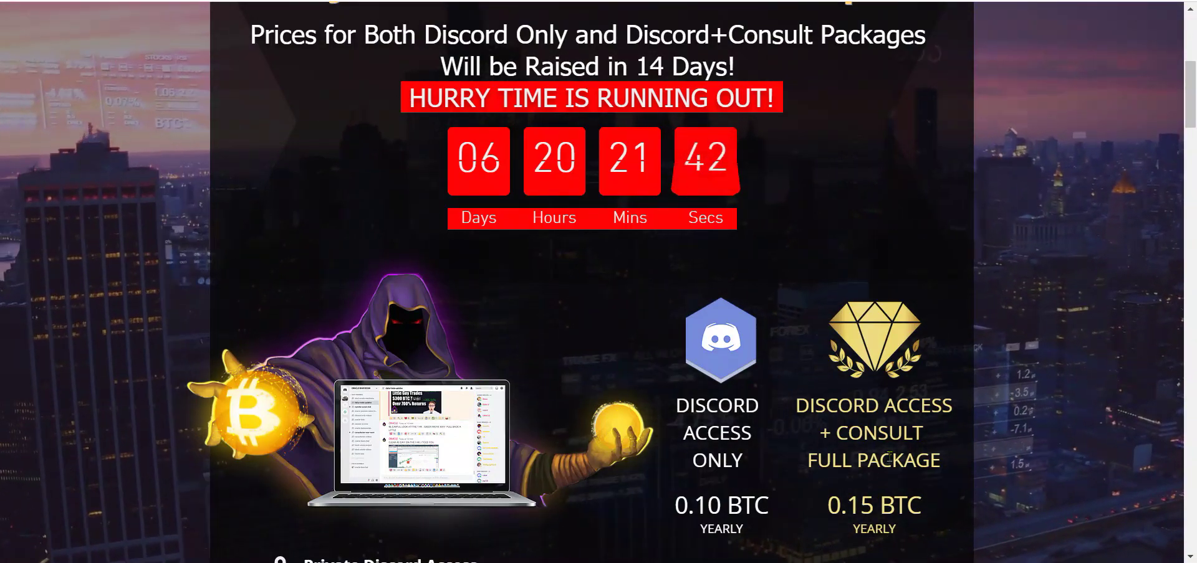
{"action": "scroll", "coordinate": [719, 300], "scroll_direction": "down", "scroll_amount": 7}
{"action": "scroll", "coordinate": [719, 300], "scroll_direction": "down", "scroll_amount": 7}
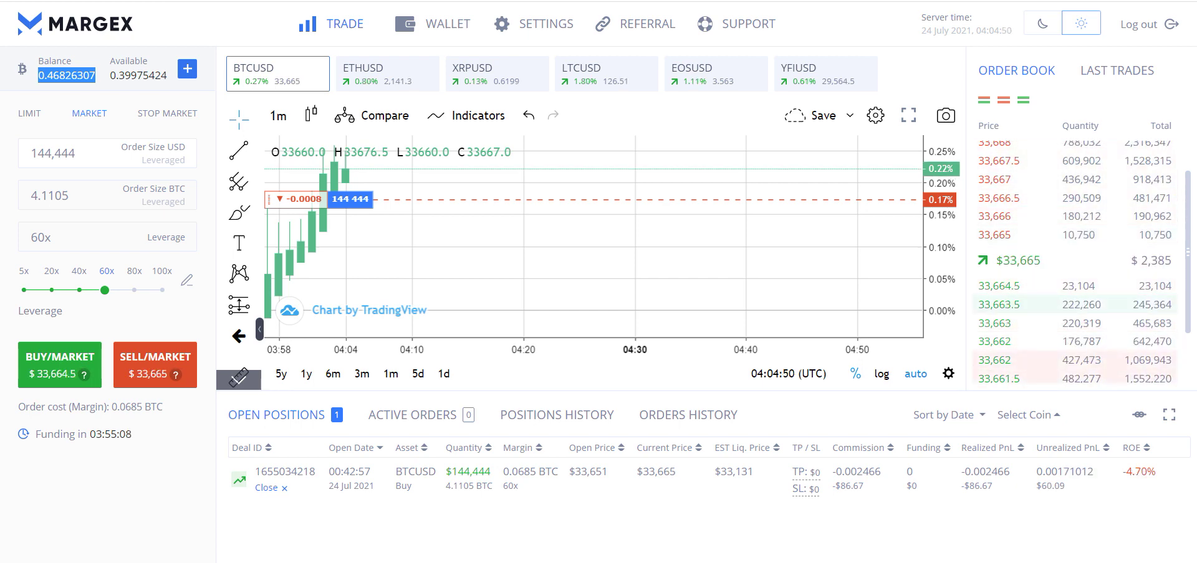
Step: Switch to the Oracle War Room server in Discord and look back through the consultation-war-room messages around July 24, 2021
{"action": "key", "text": "alt+Tab"}
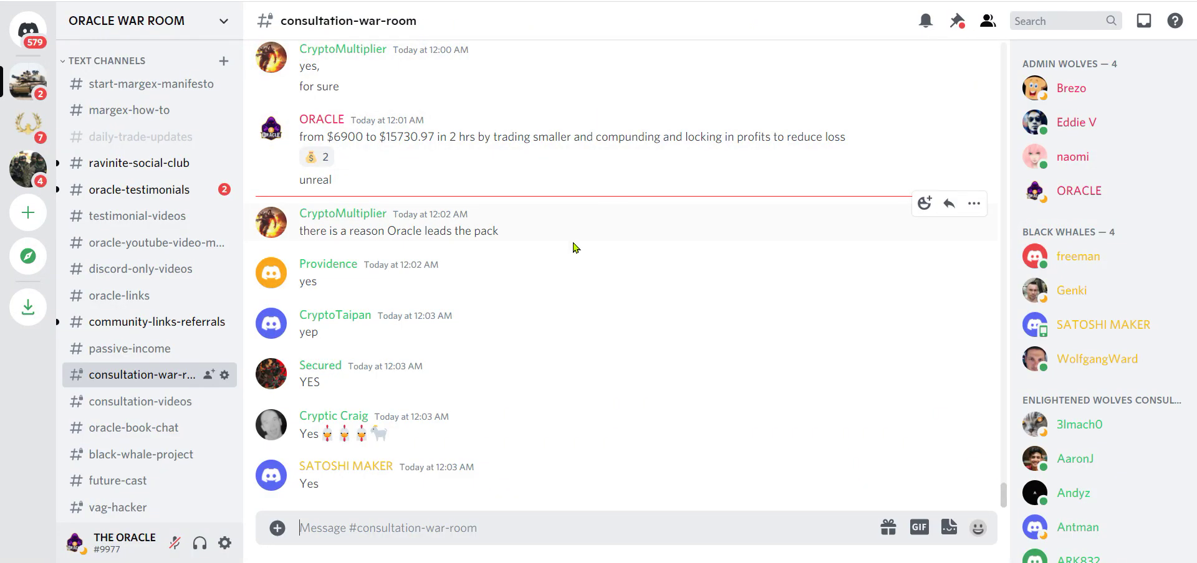
{"action": "scroll", "coordinate": [496, 381], "scroll_direction": "up", "scroll_amount": 2}
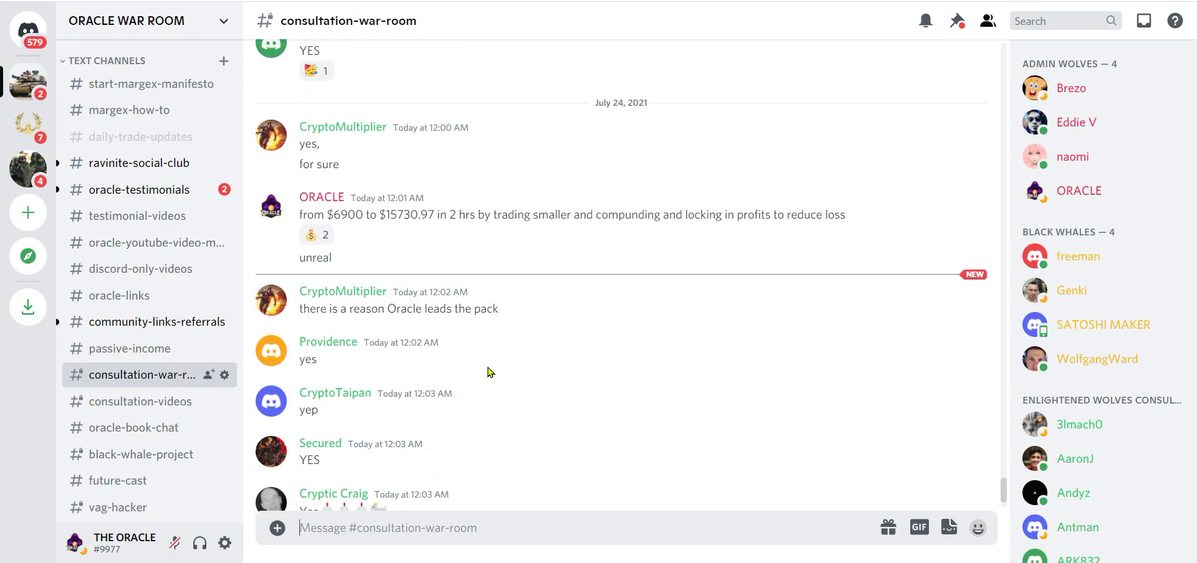
{"action": "scroll", "coordinate": [488, 371], "scroll_direction": "up", "scroll_amount": 5}
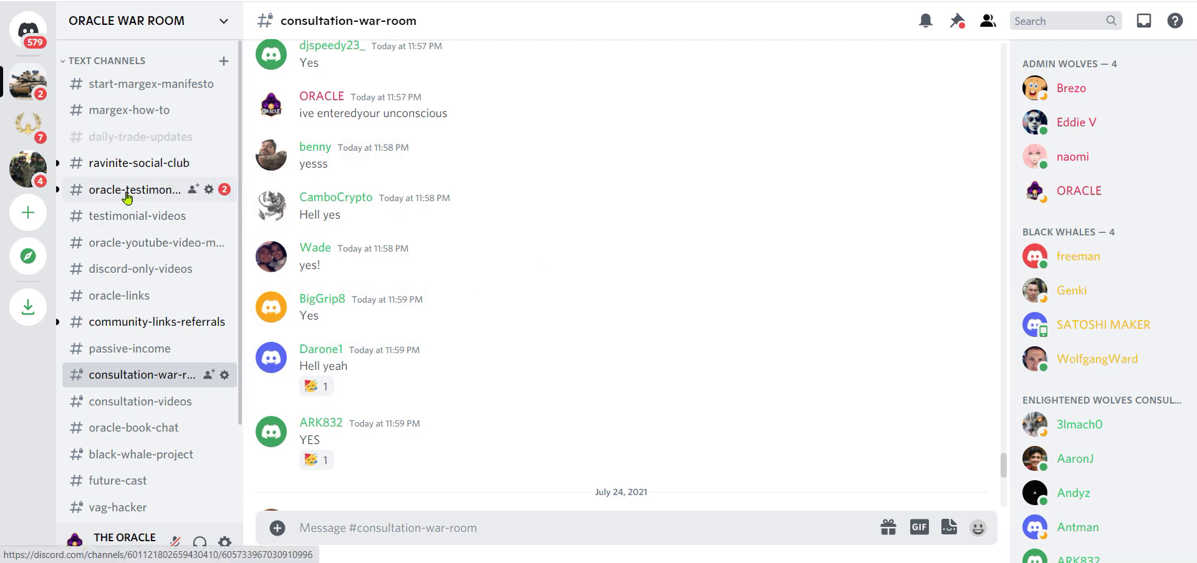
Step: Browse the members' July 22 trade results in the oracle-testimonials channel, and return to the Margex trading page
{"action": "left_click", "coordinate": [127, 199]}
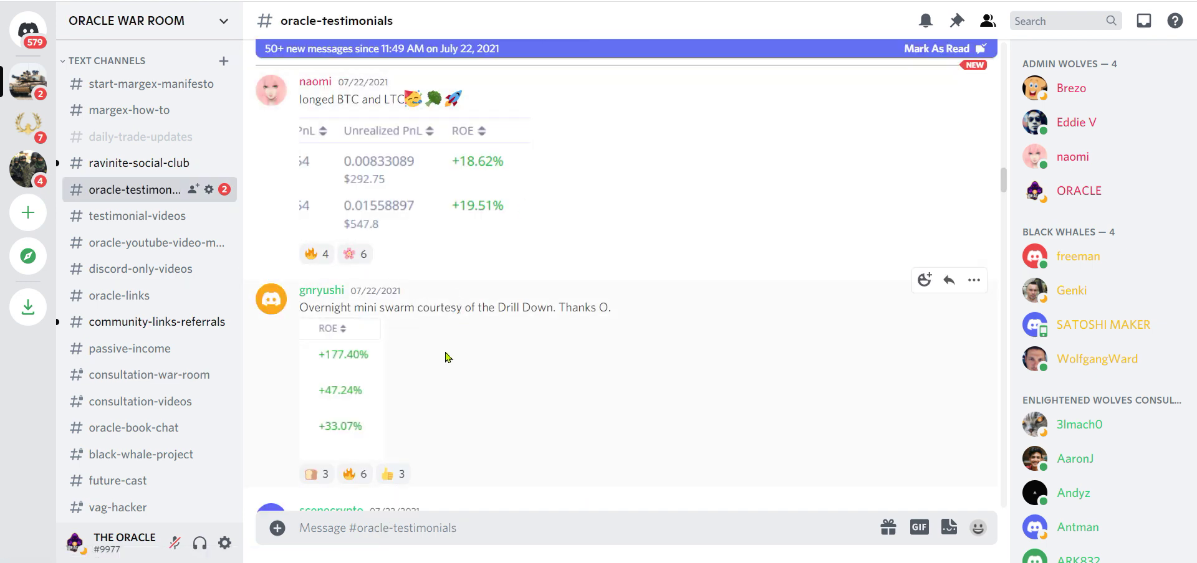
{"action": "scroll", "coordinate": [618, 277], "scroll_direction": "down", "scroll_amount": 5}
{"action": "scroll", "coordinate": [618, 278], "scroll_direction": "down", "scroll_amount": 8}
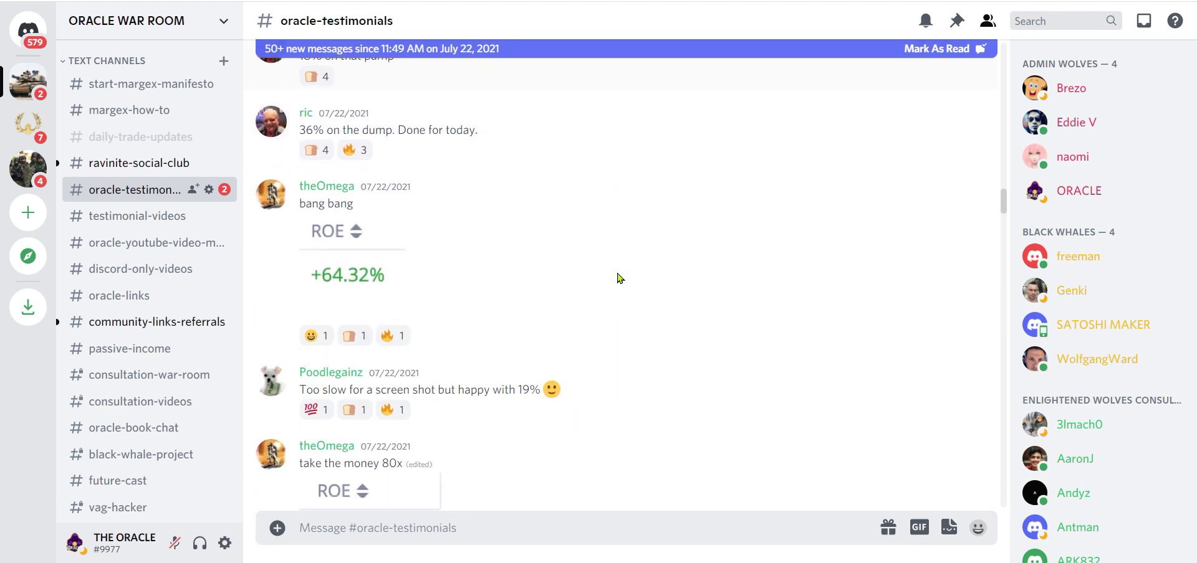
{"action": "scroll", "coordinate": [756, 223], "scroll_direction": "down", "scroll_amount": 15}
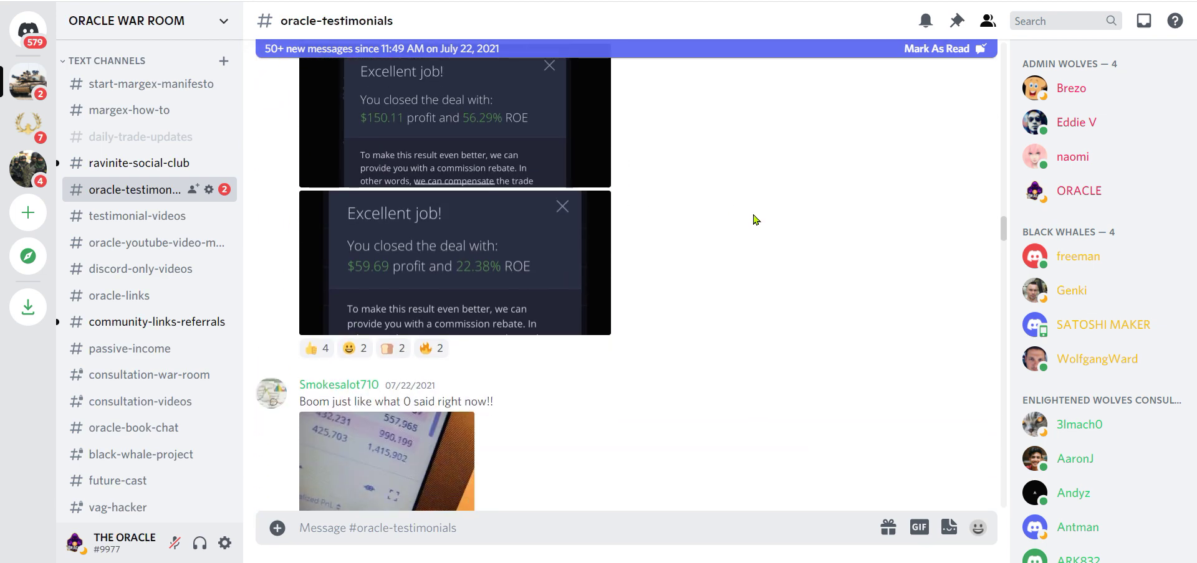
{"action": "scroll", "coordinate": [755, 223], "scroll_direction": "down", "scroll_amount": 3}
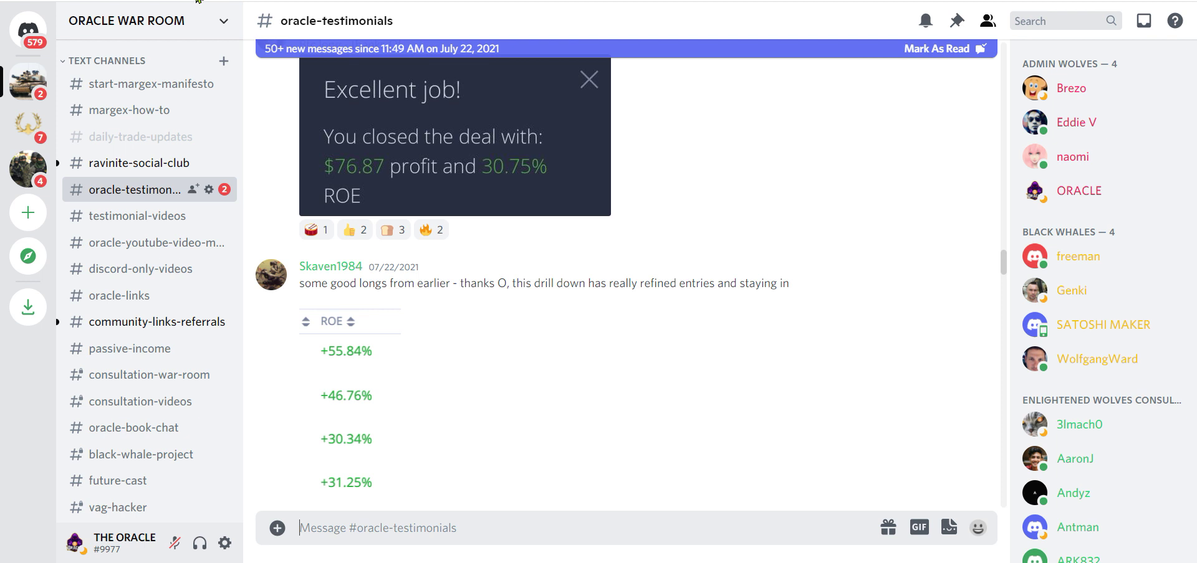
{"action": "key", "text": "alt+Tab"}
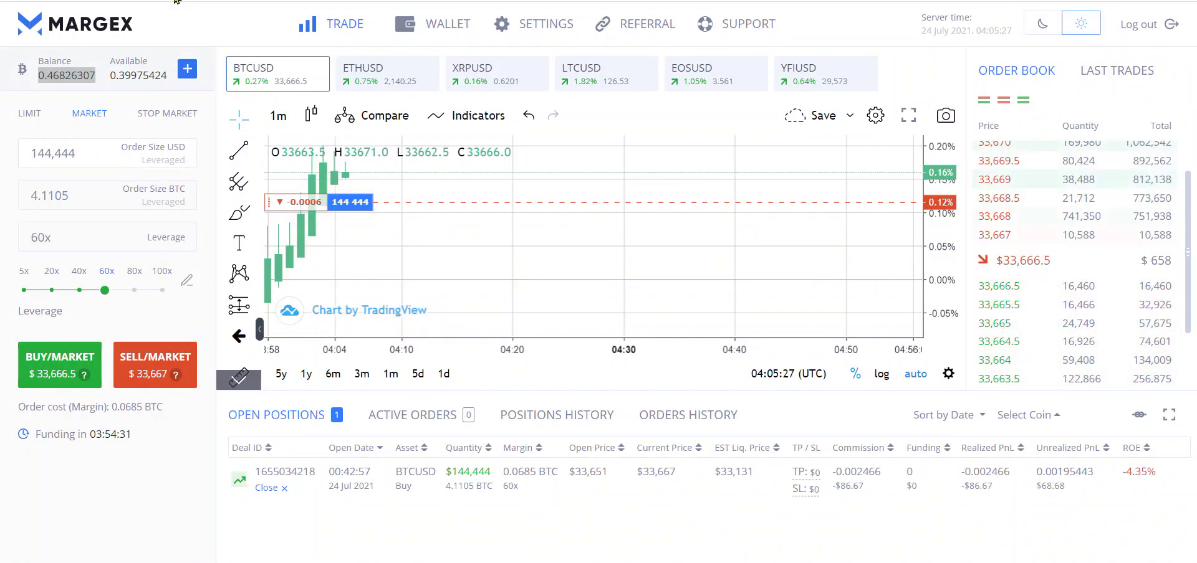